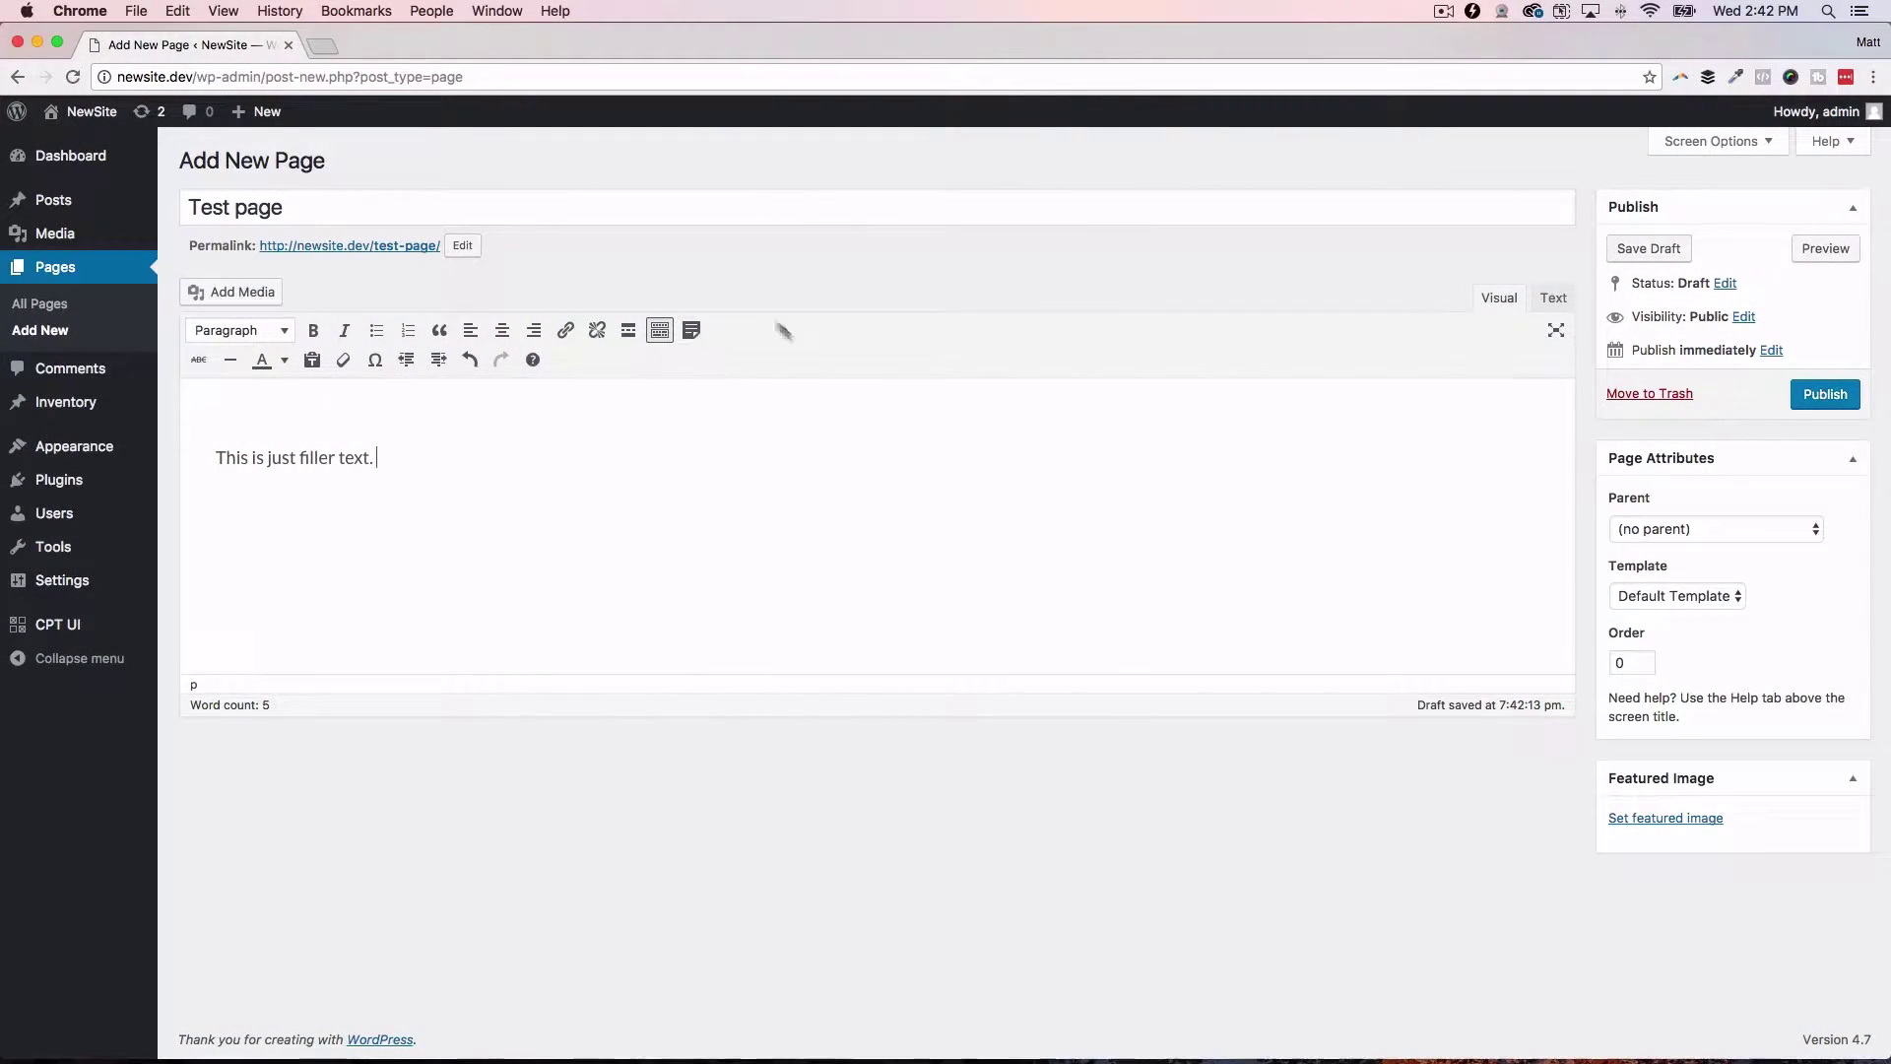
Step: Build an Inventory shortcode titled 'Our top 3 items' with Featured Image enabled
click(694, 331)
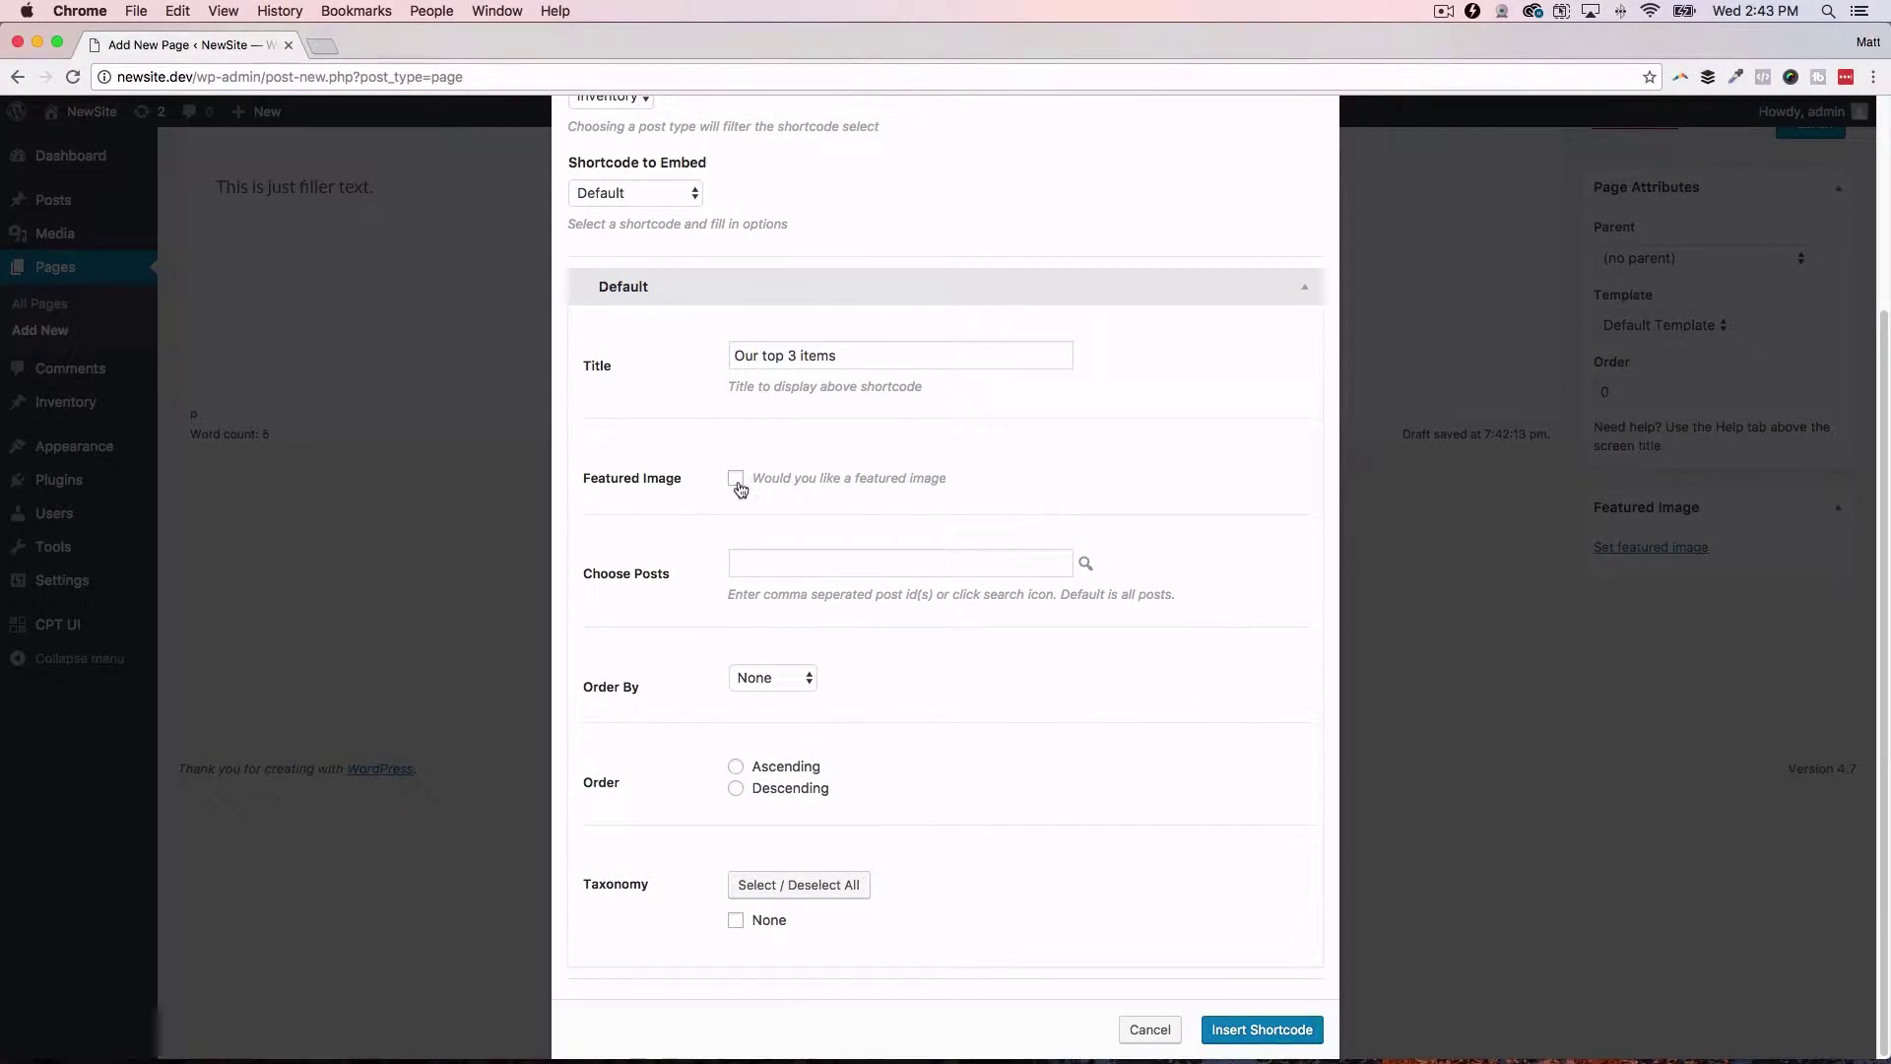
click(735, 478)
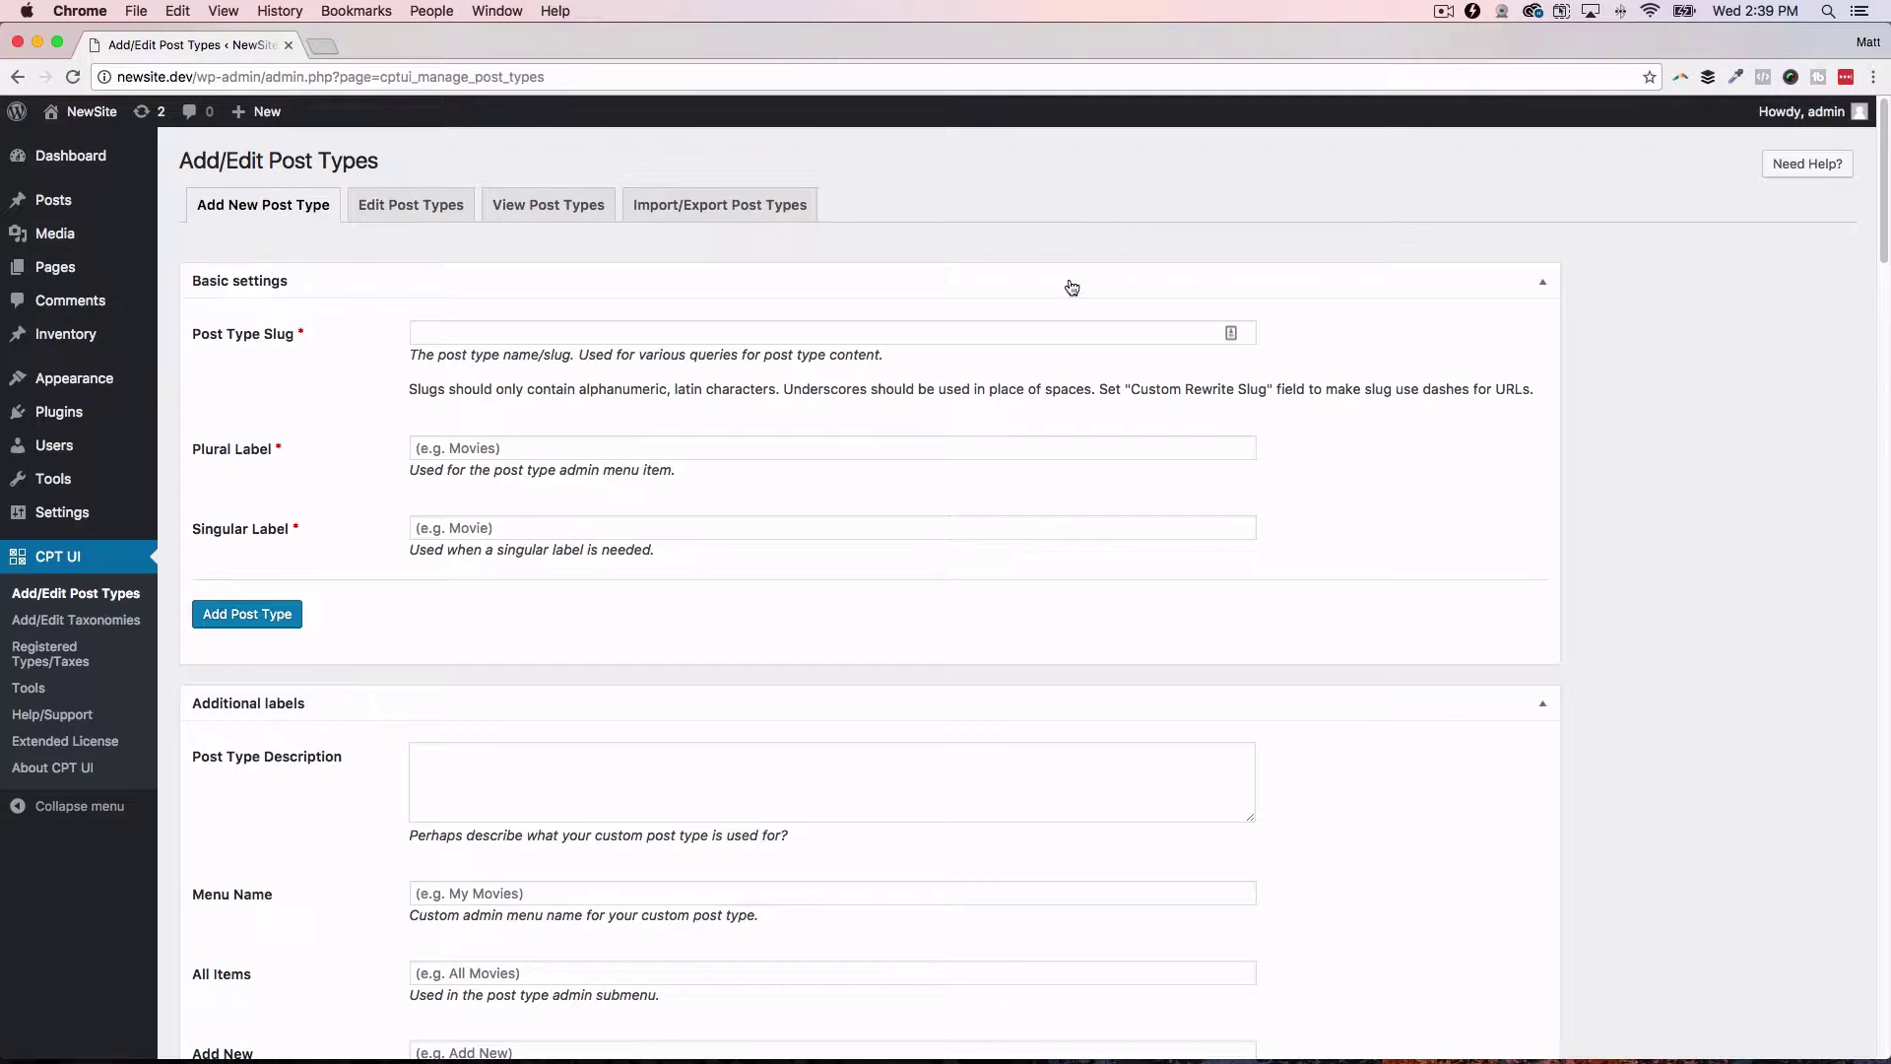
scroll(1026, 257, down, 1)
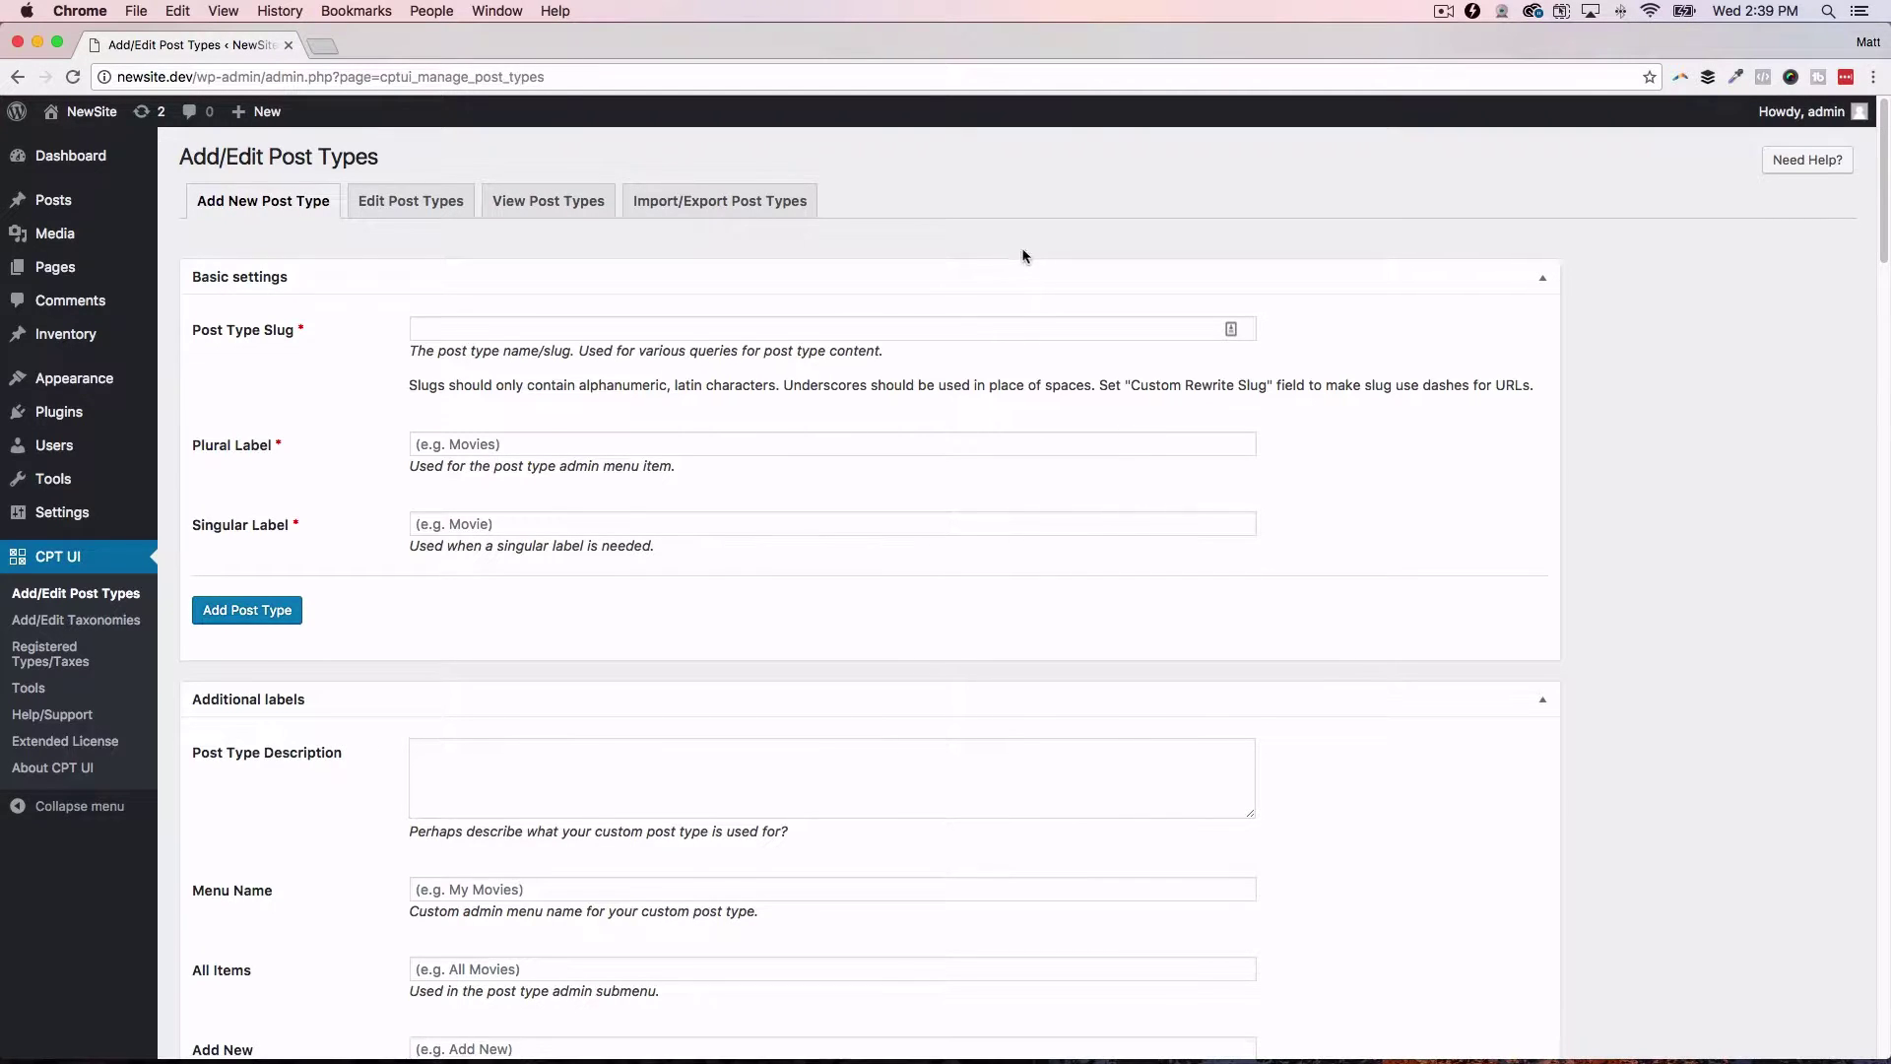
scroll(645, 399, down, 1)
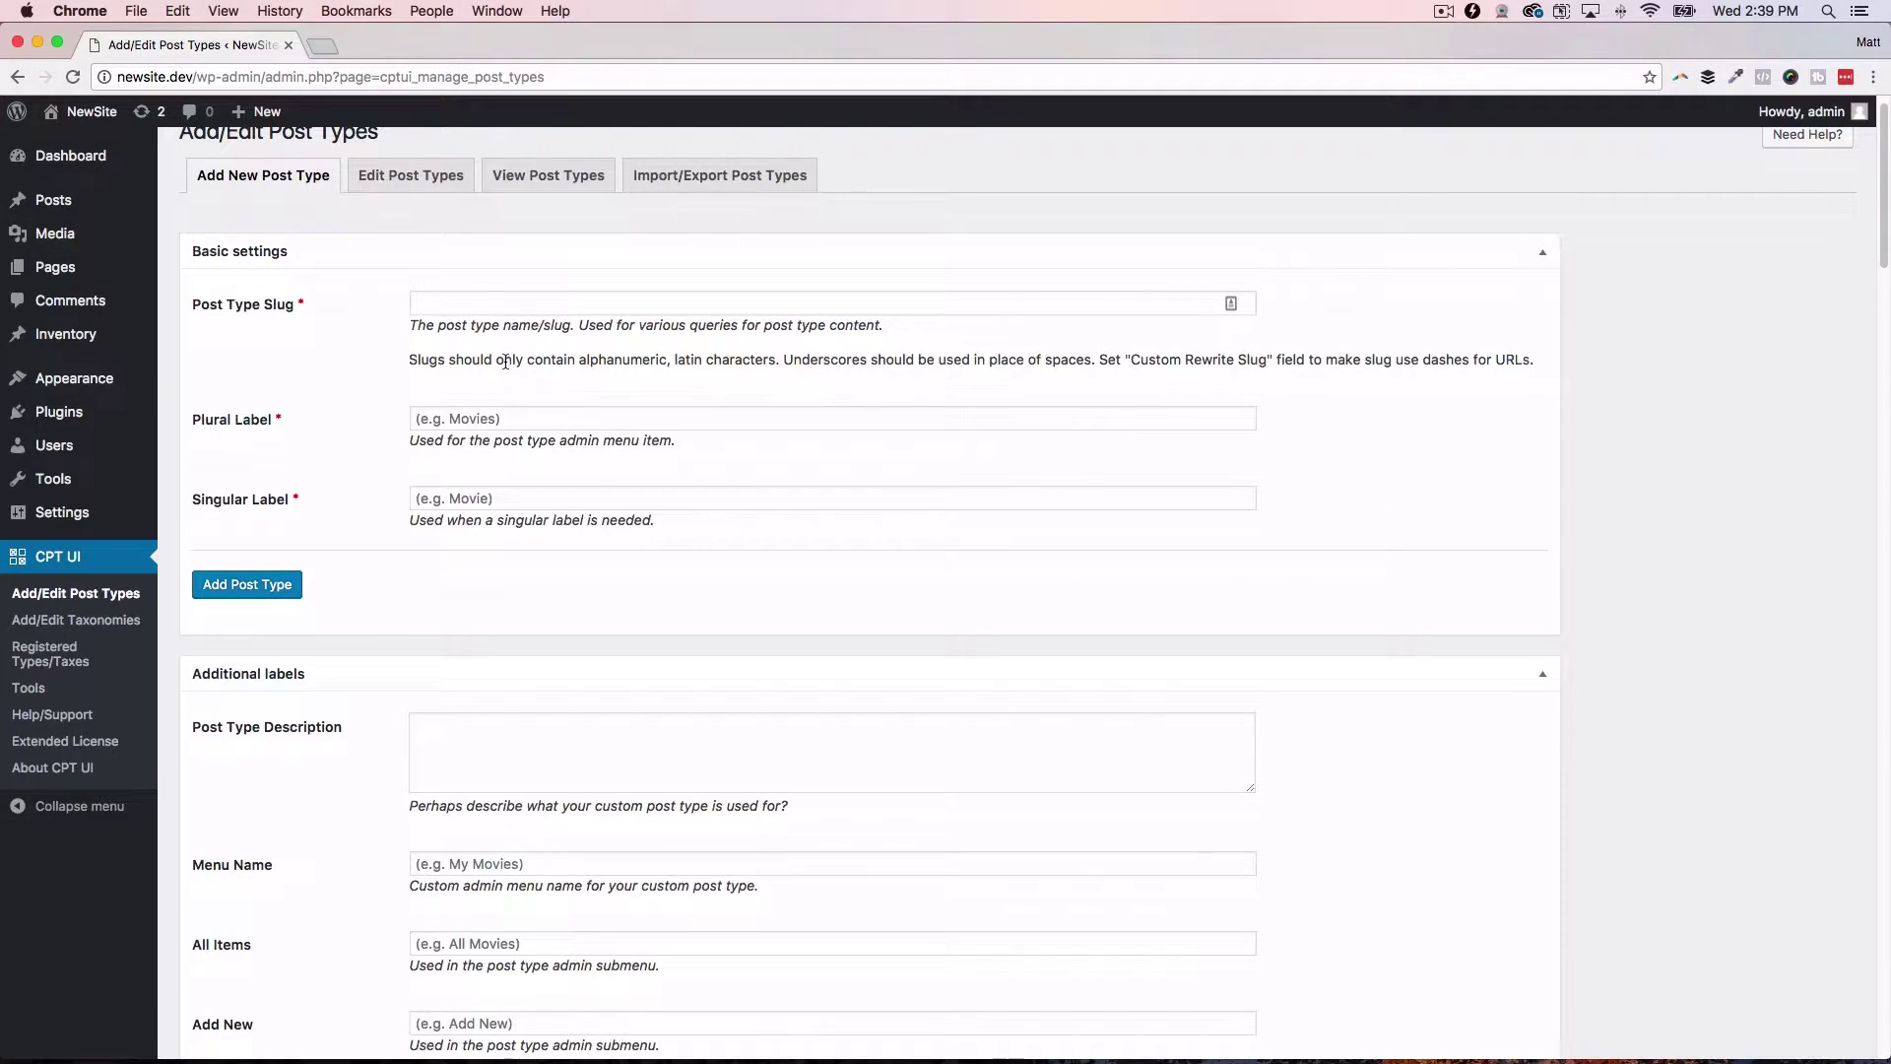
mouse_move(104, 340)
mouse_move(90, 337)
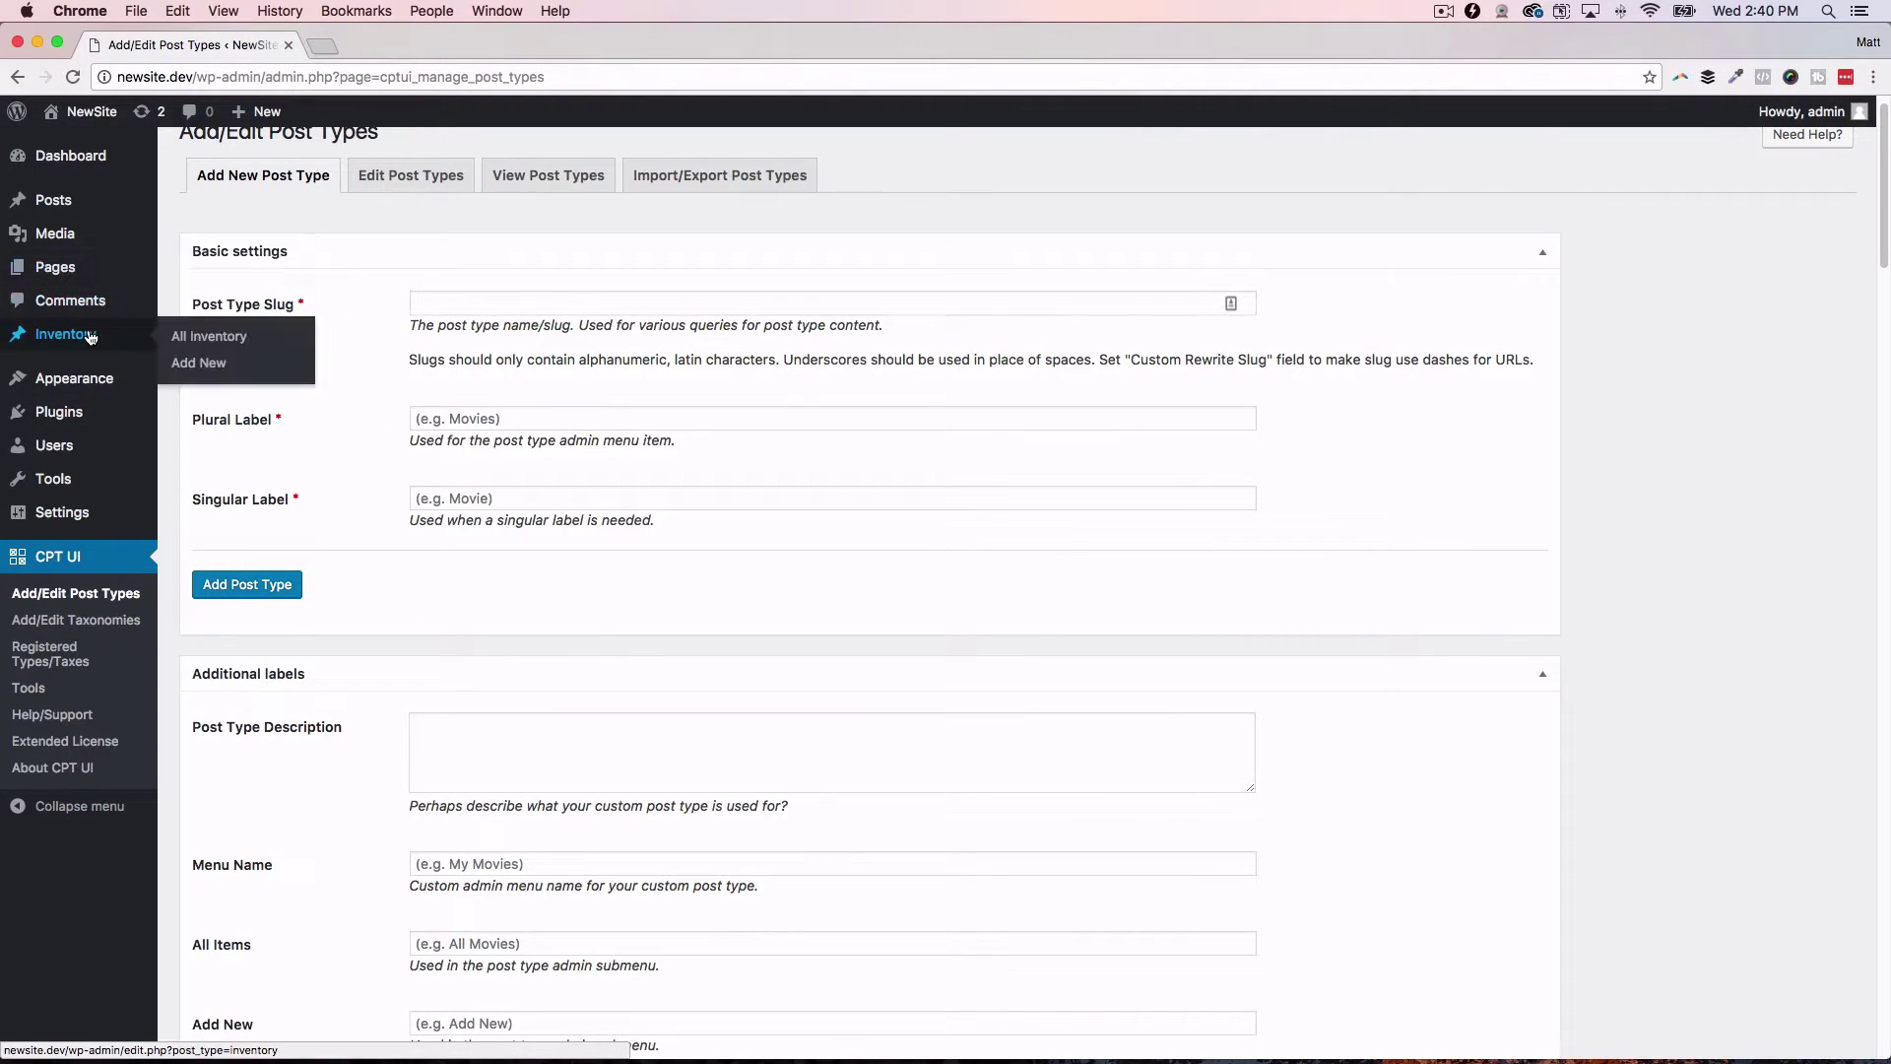
scroll(262, 490, up, 1)
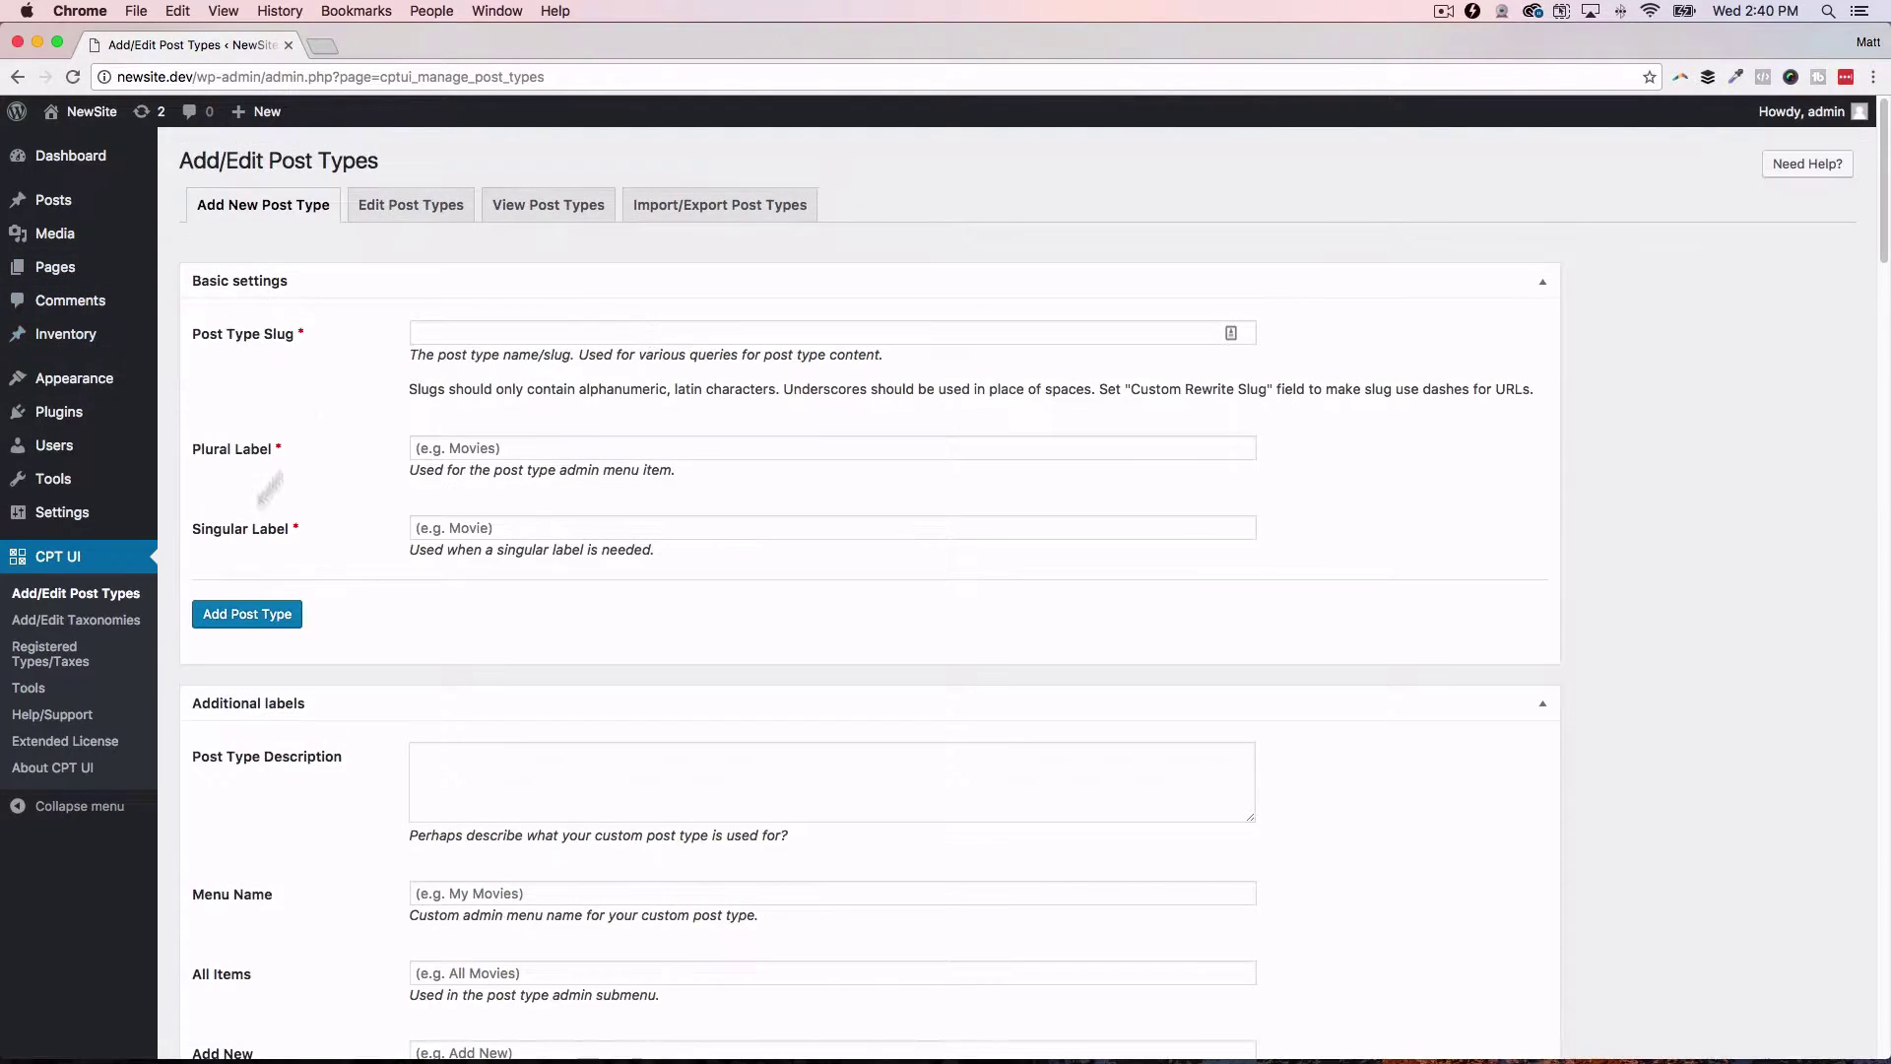
click(93, 595)
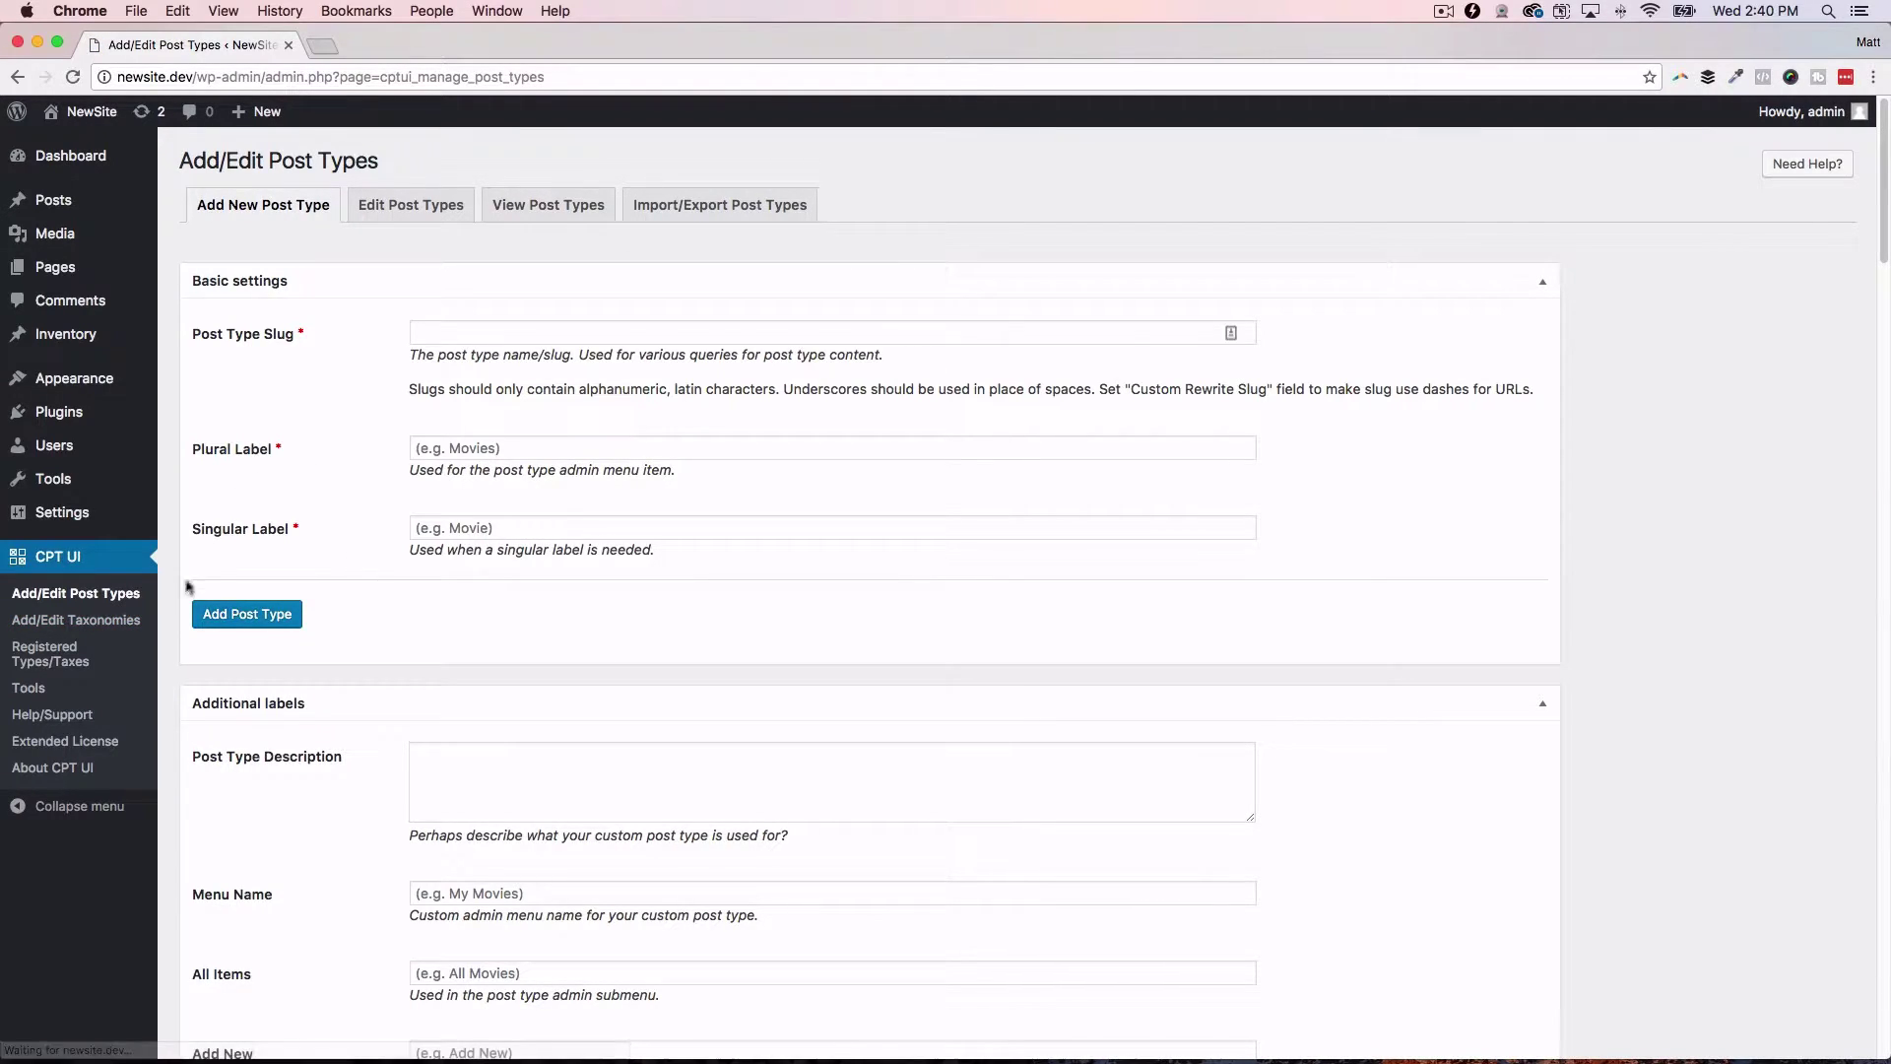
Step: Open the existing Inventory post type for editing and check its slug, inventory
click(383, 224)
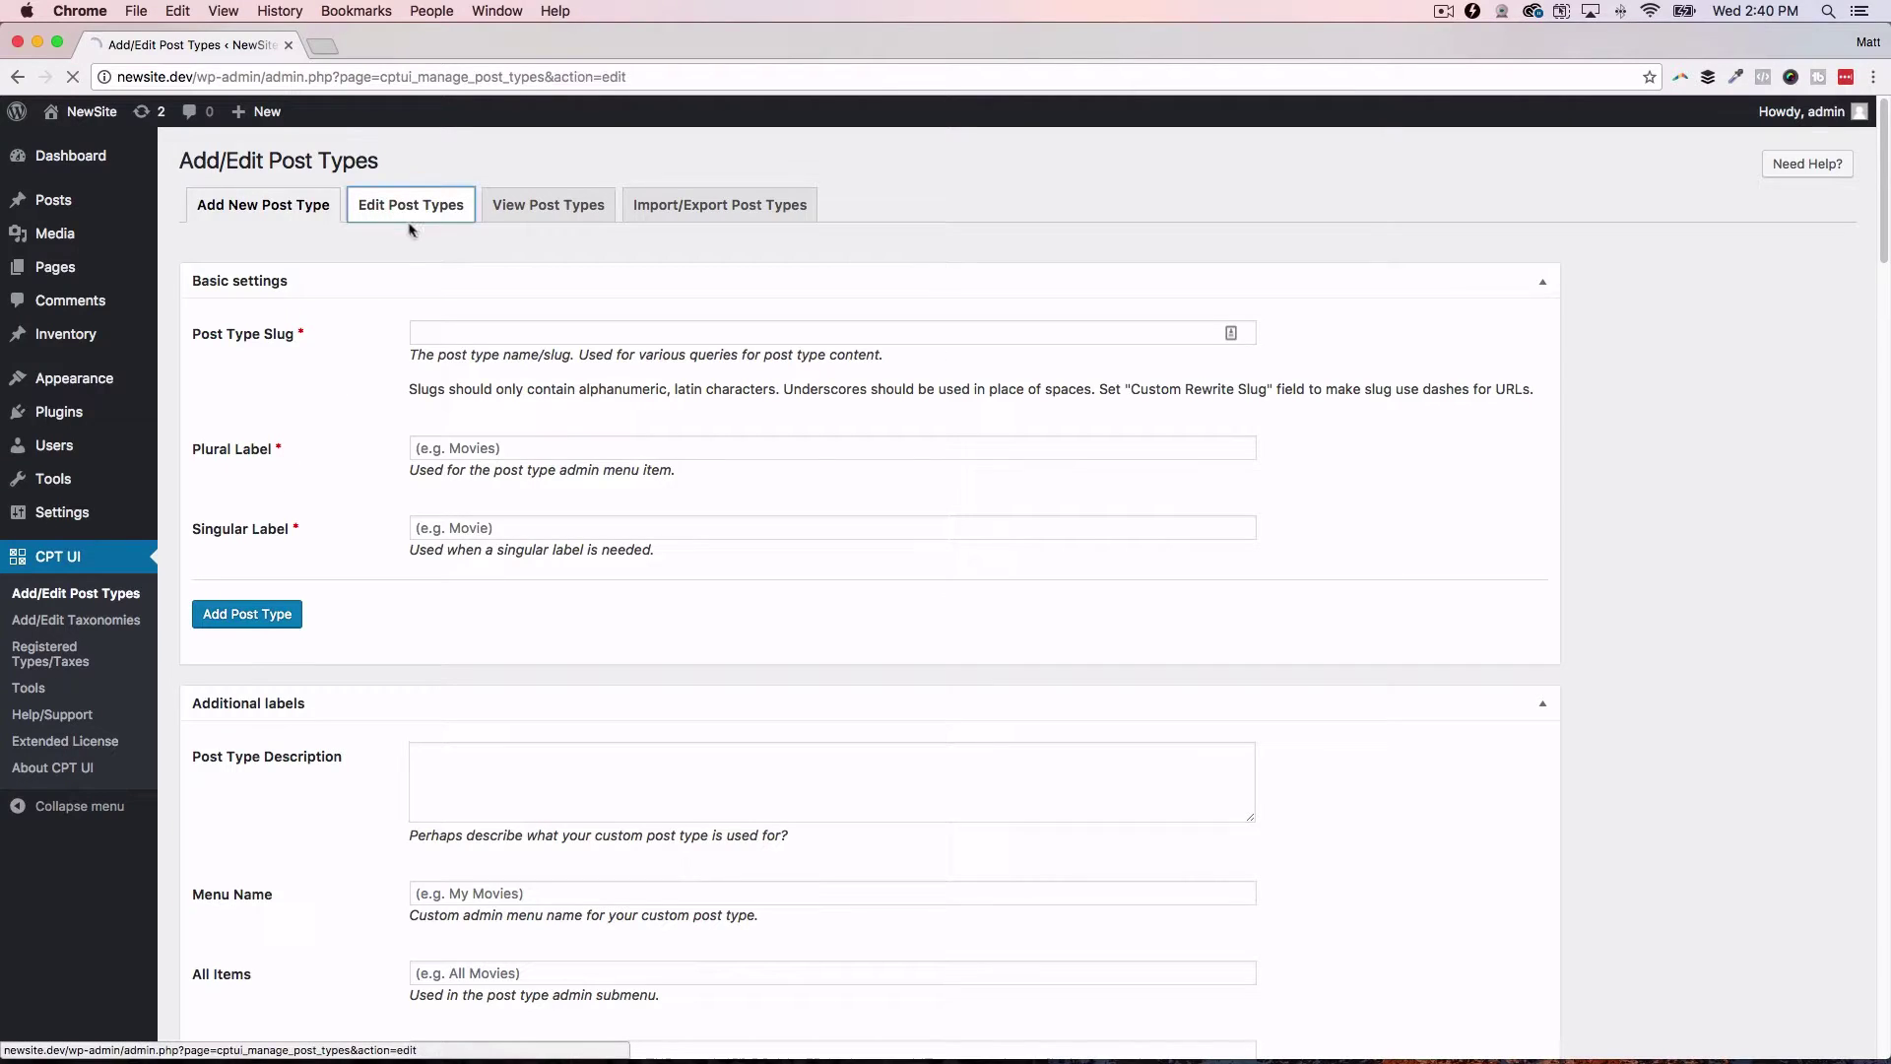
scroll(474, 502, down, 1)
scroll(476, 669, down, 10)
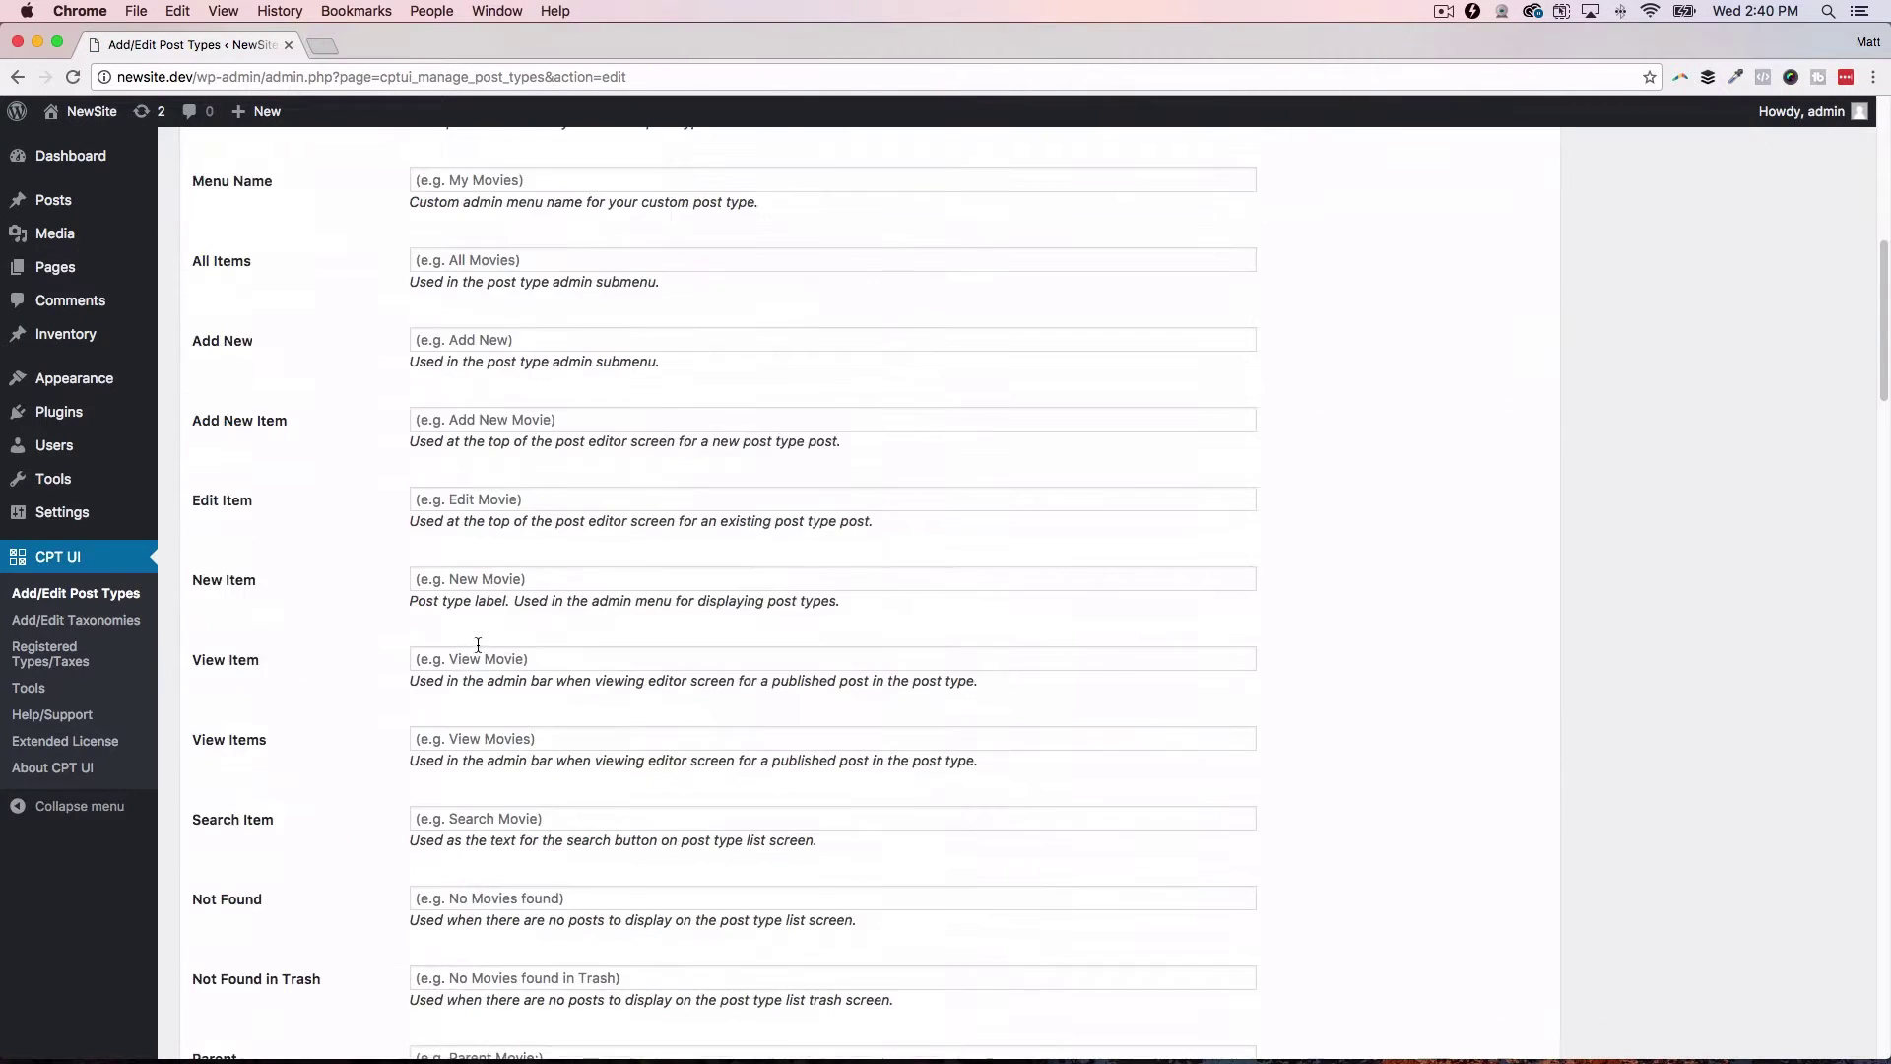
scroll(476, 669, up, 10)
click(511, 378)
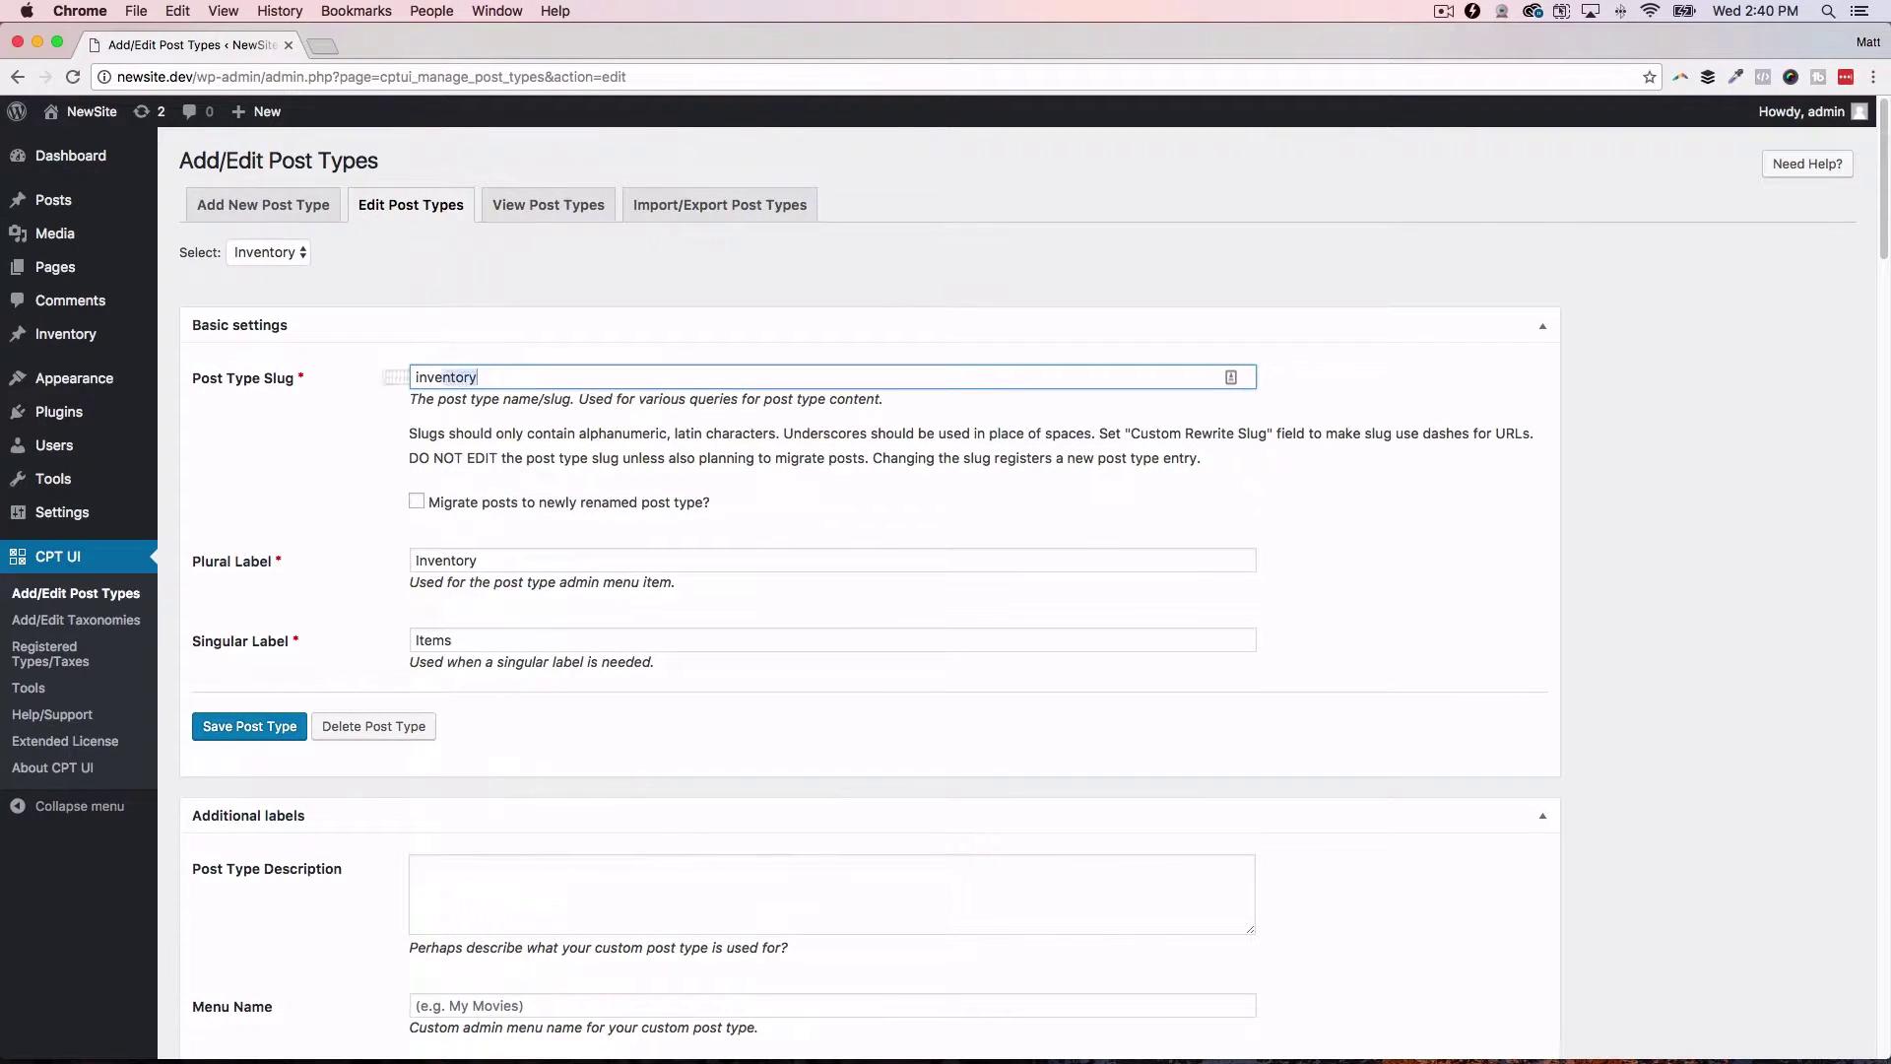
click(364, 403)
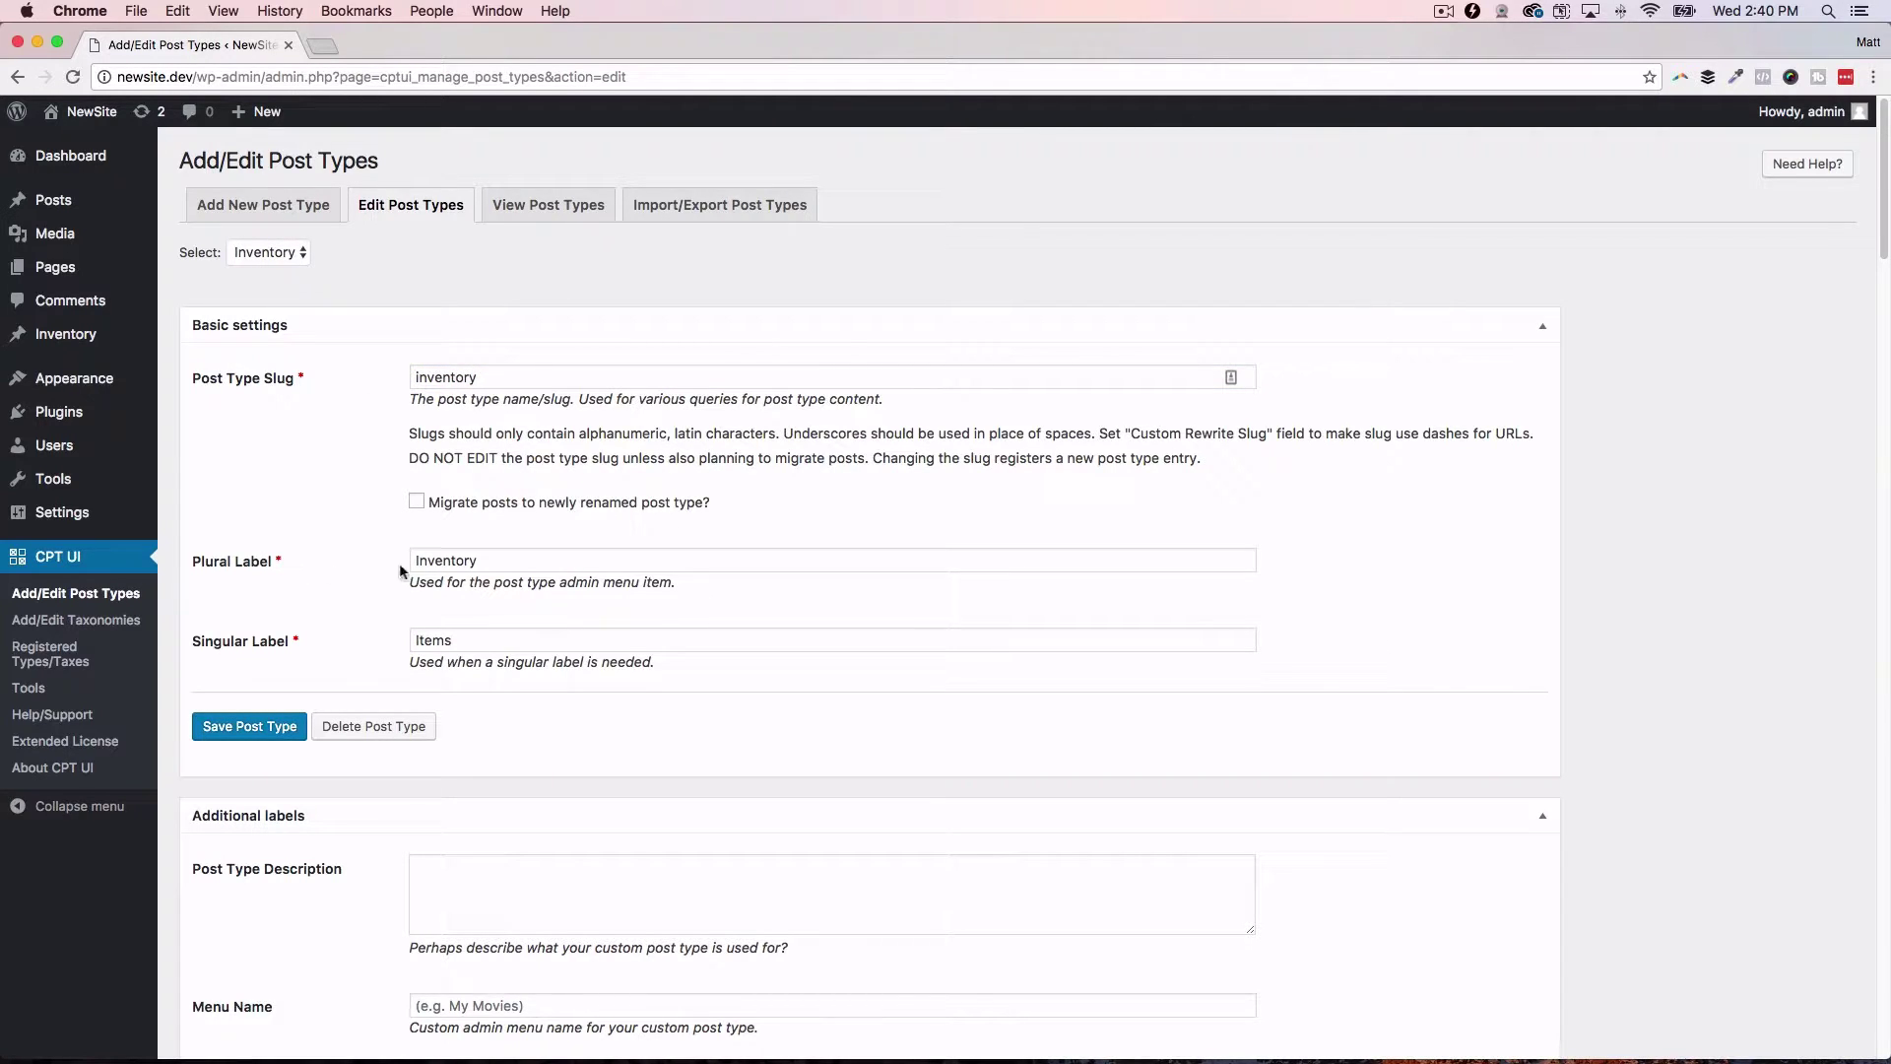
Step: Enter the post type description 'This is for all of our inventory items'
scroll(474, 612, down, 3)
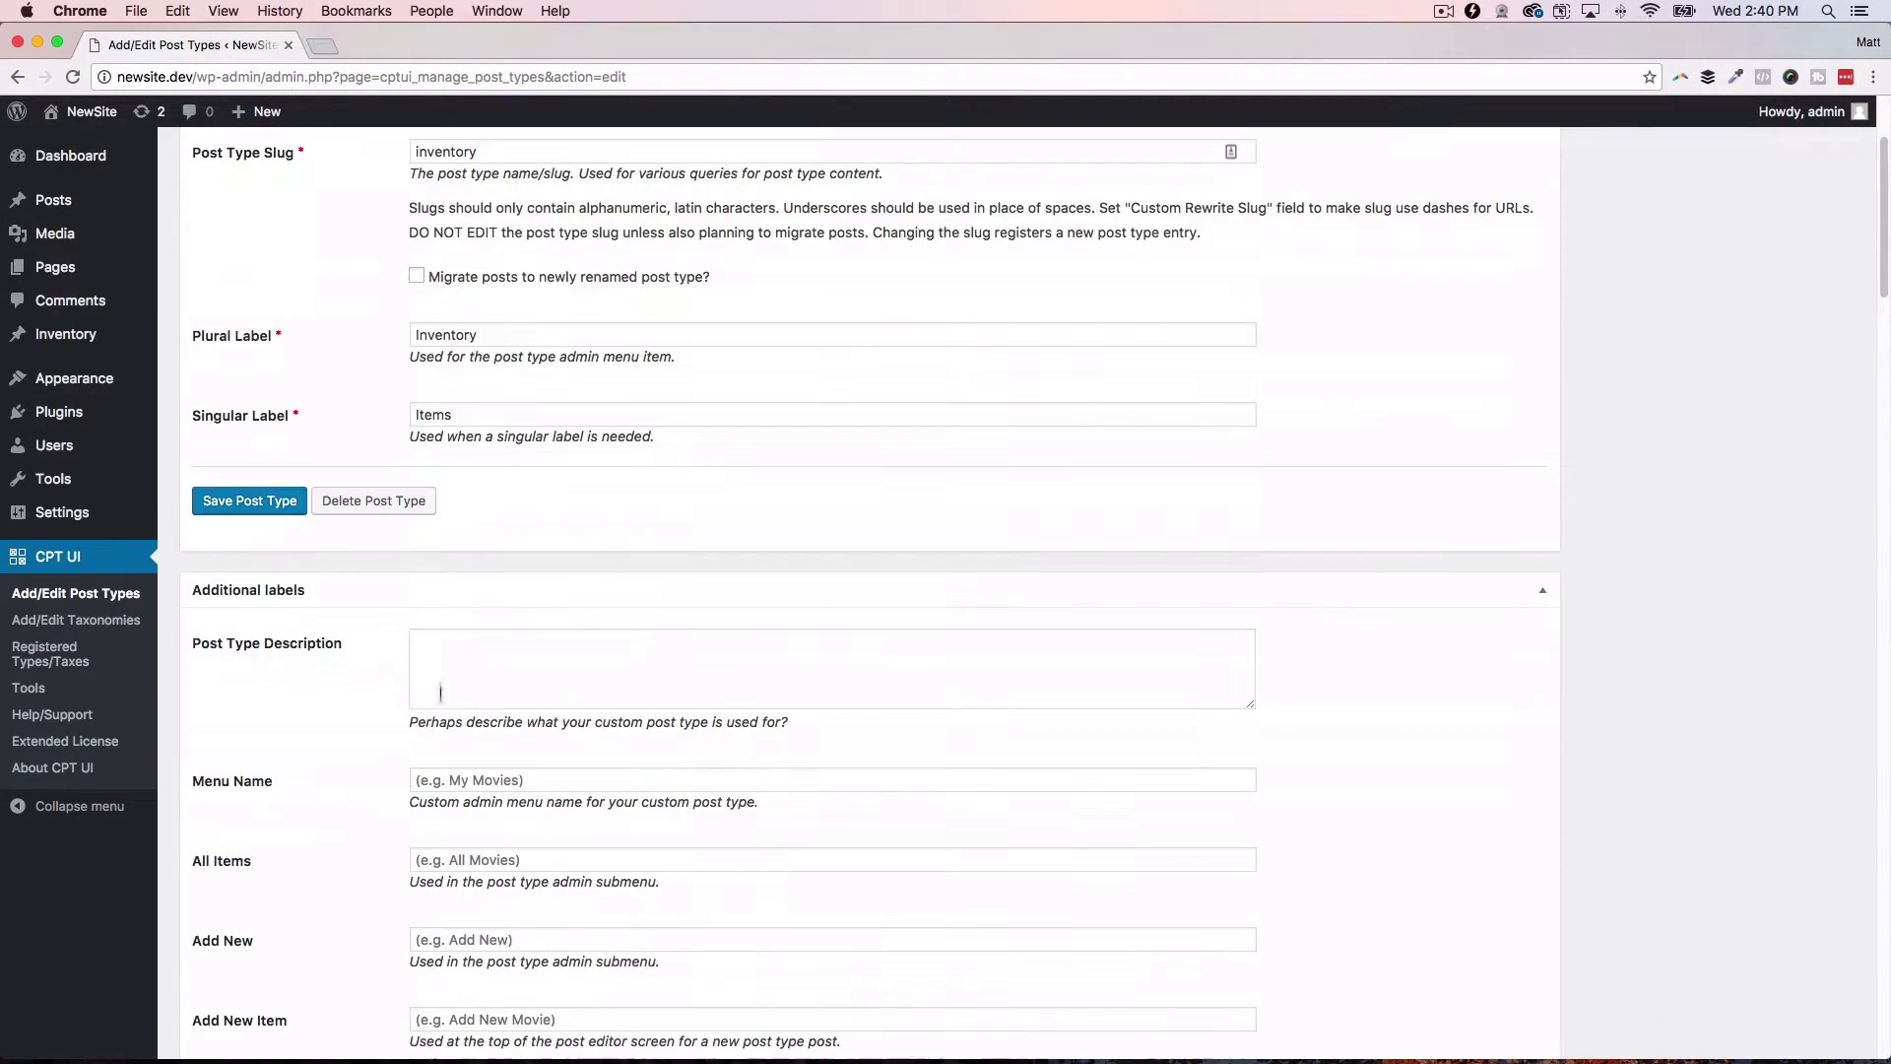
click(472, 657)
text(This is for all of)
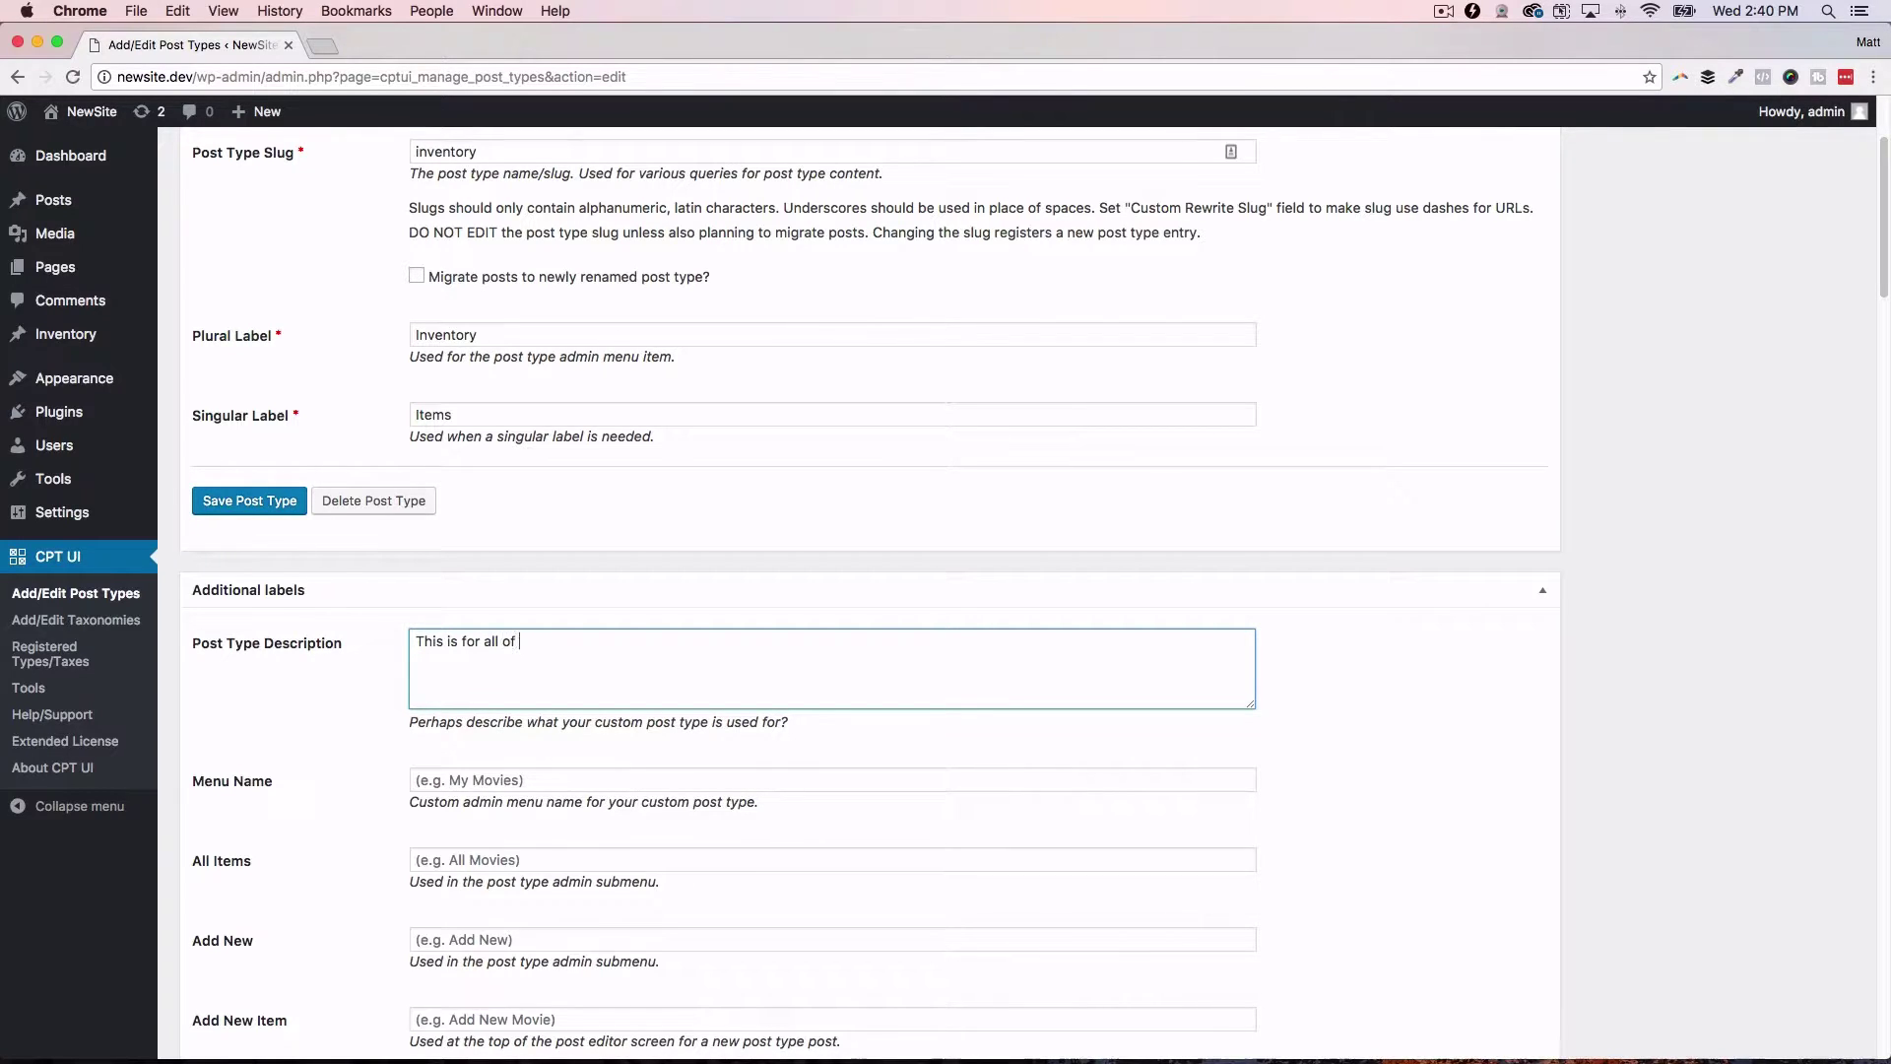
text( our inventory items.)
scroll(625, 668, down, 1)
scroll(477, 683, down, 4)
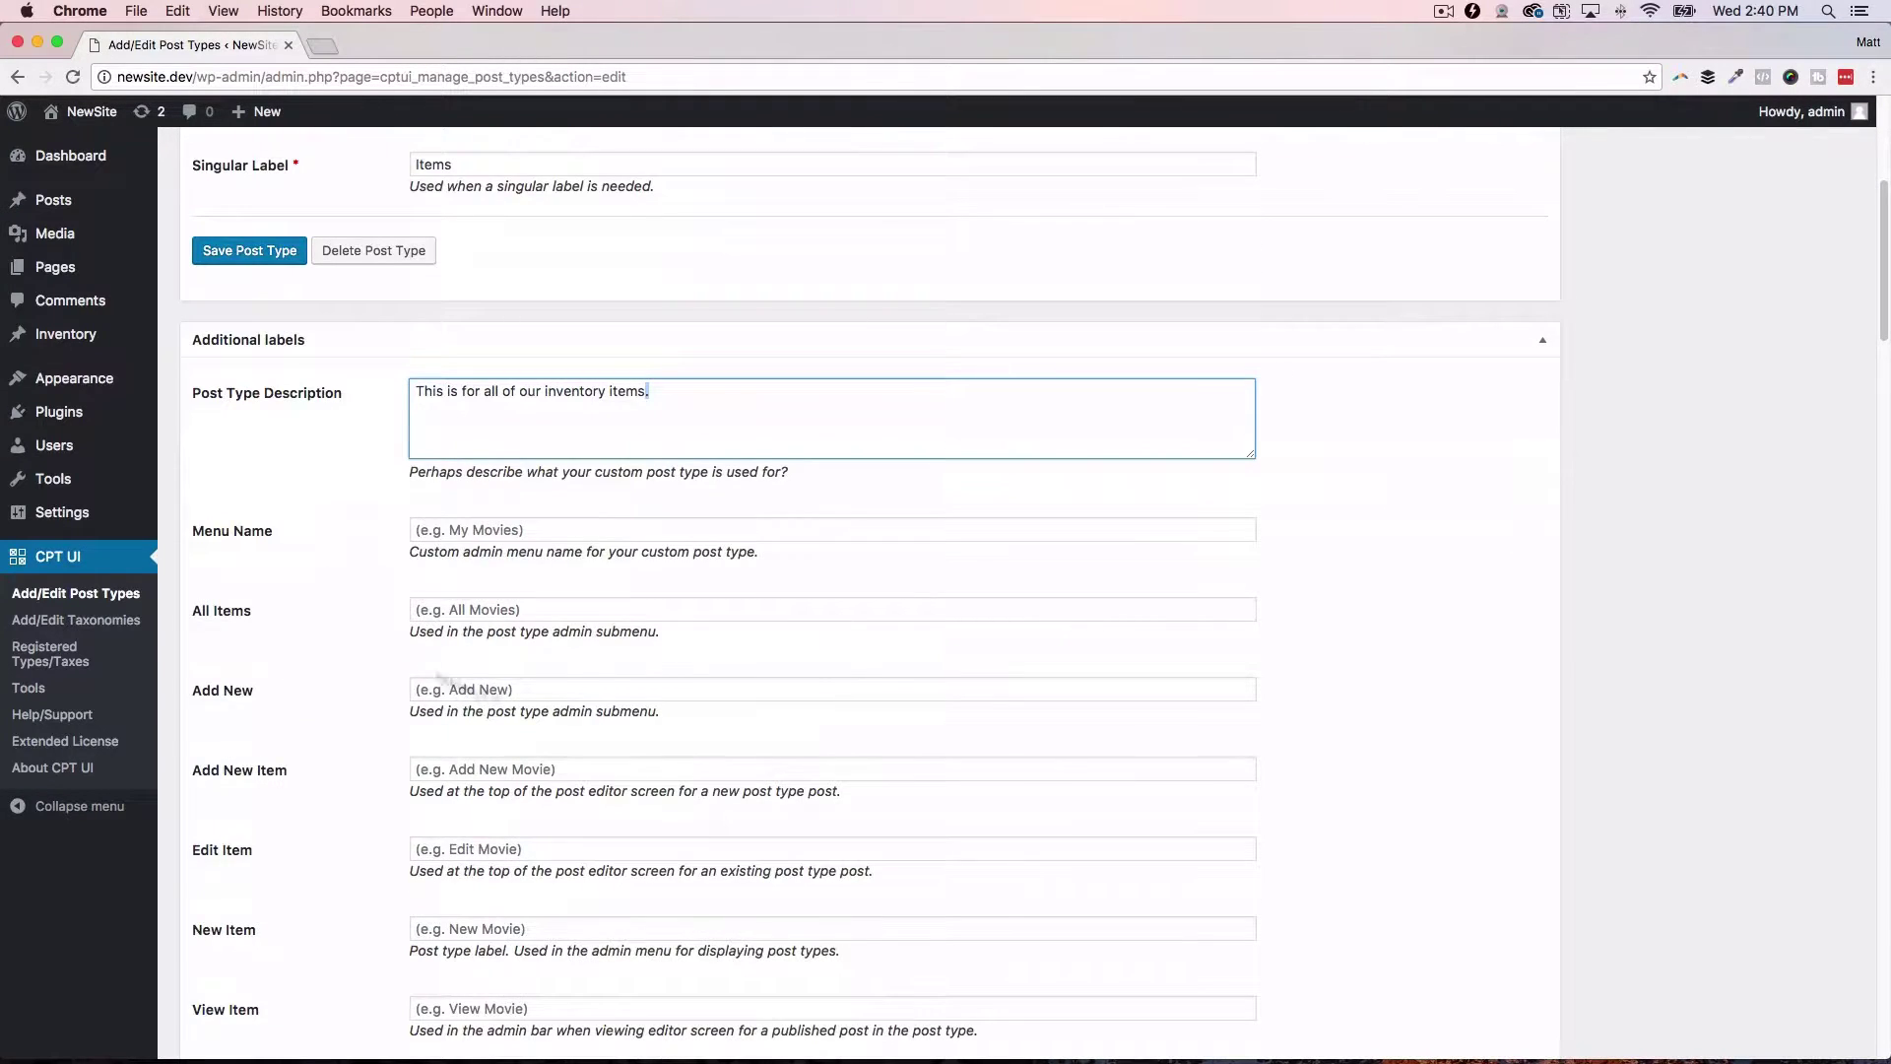
scroll(443, 680, down, 4)
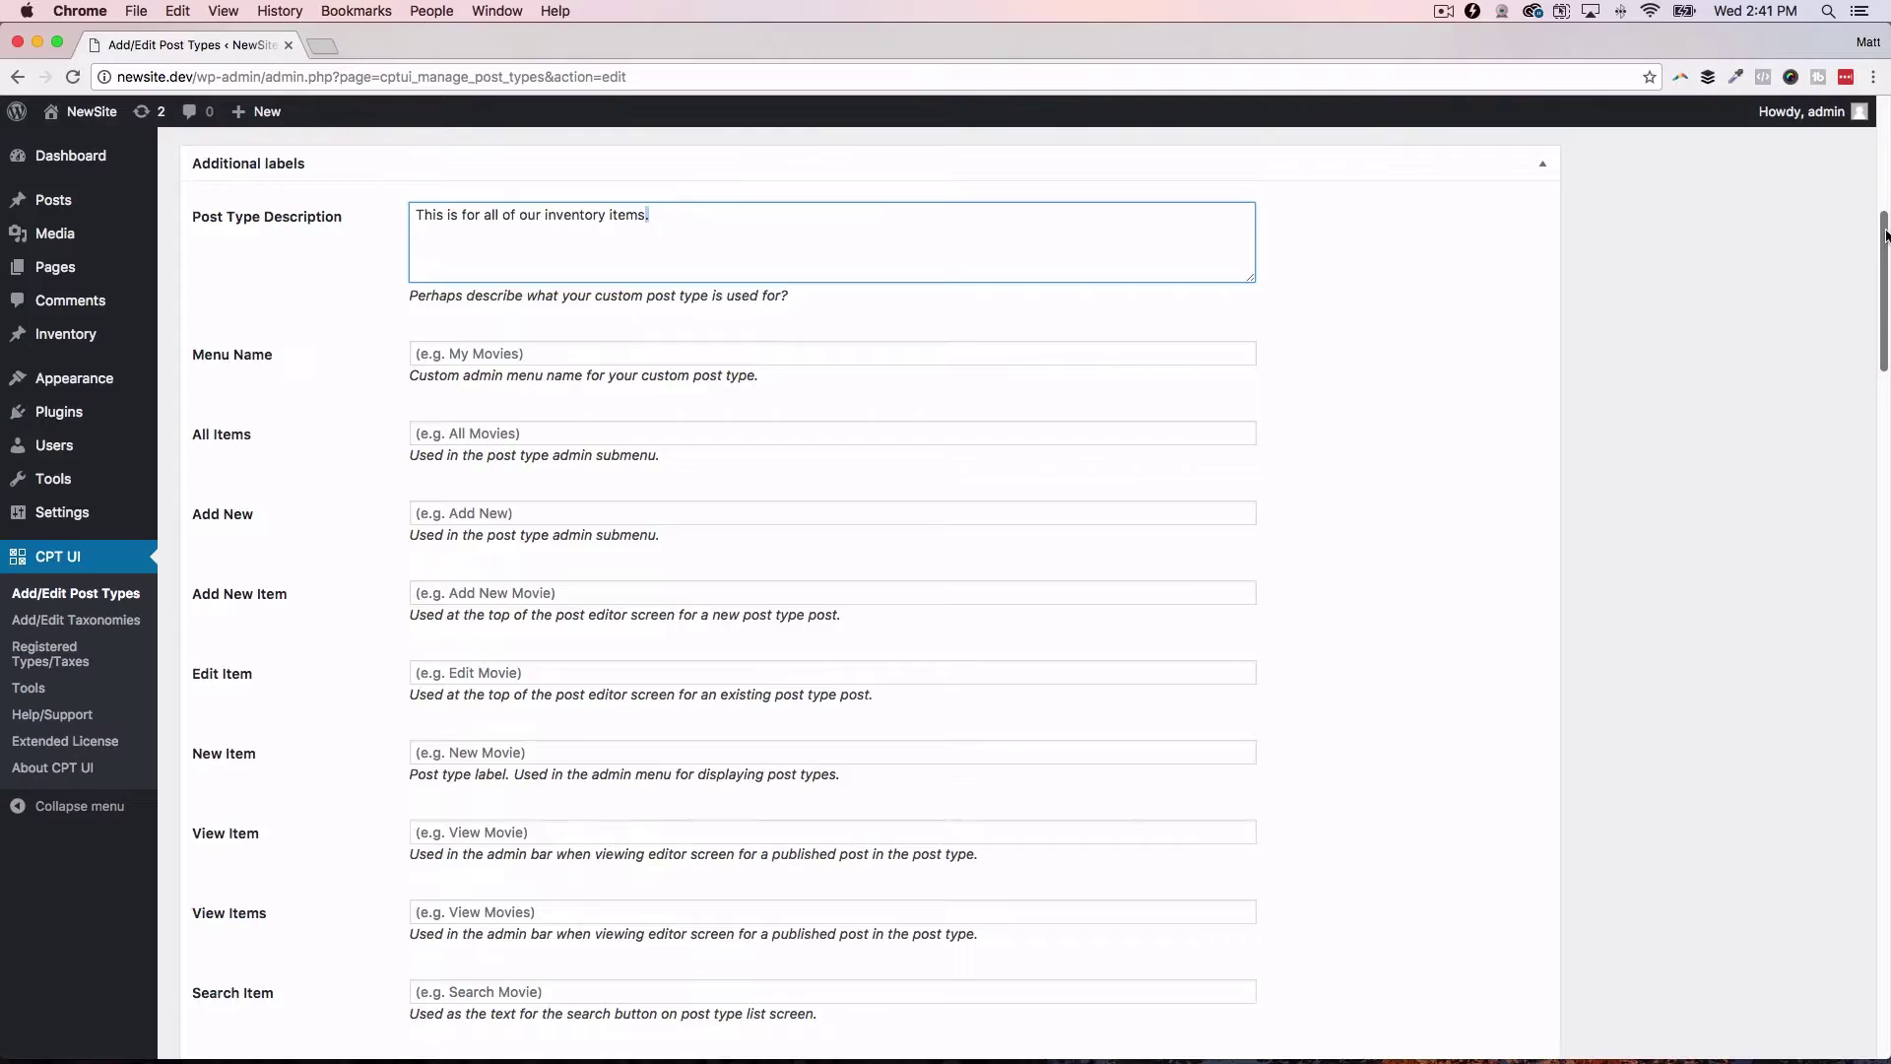
drag(1885, 234, 1851, 132)
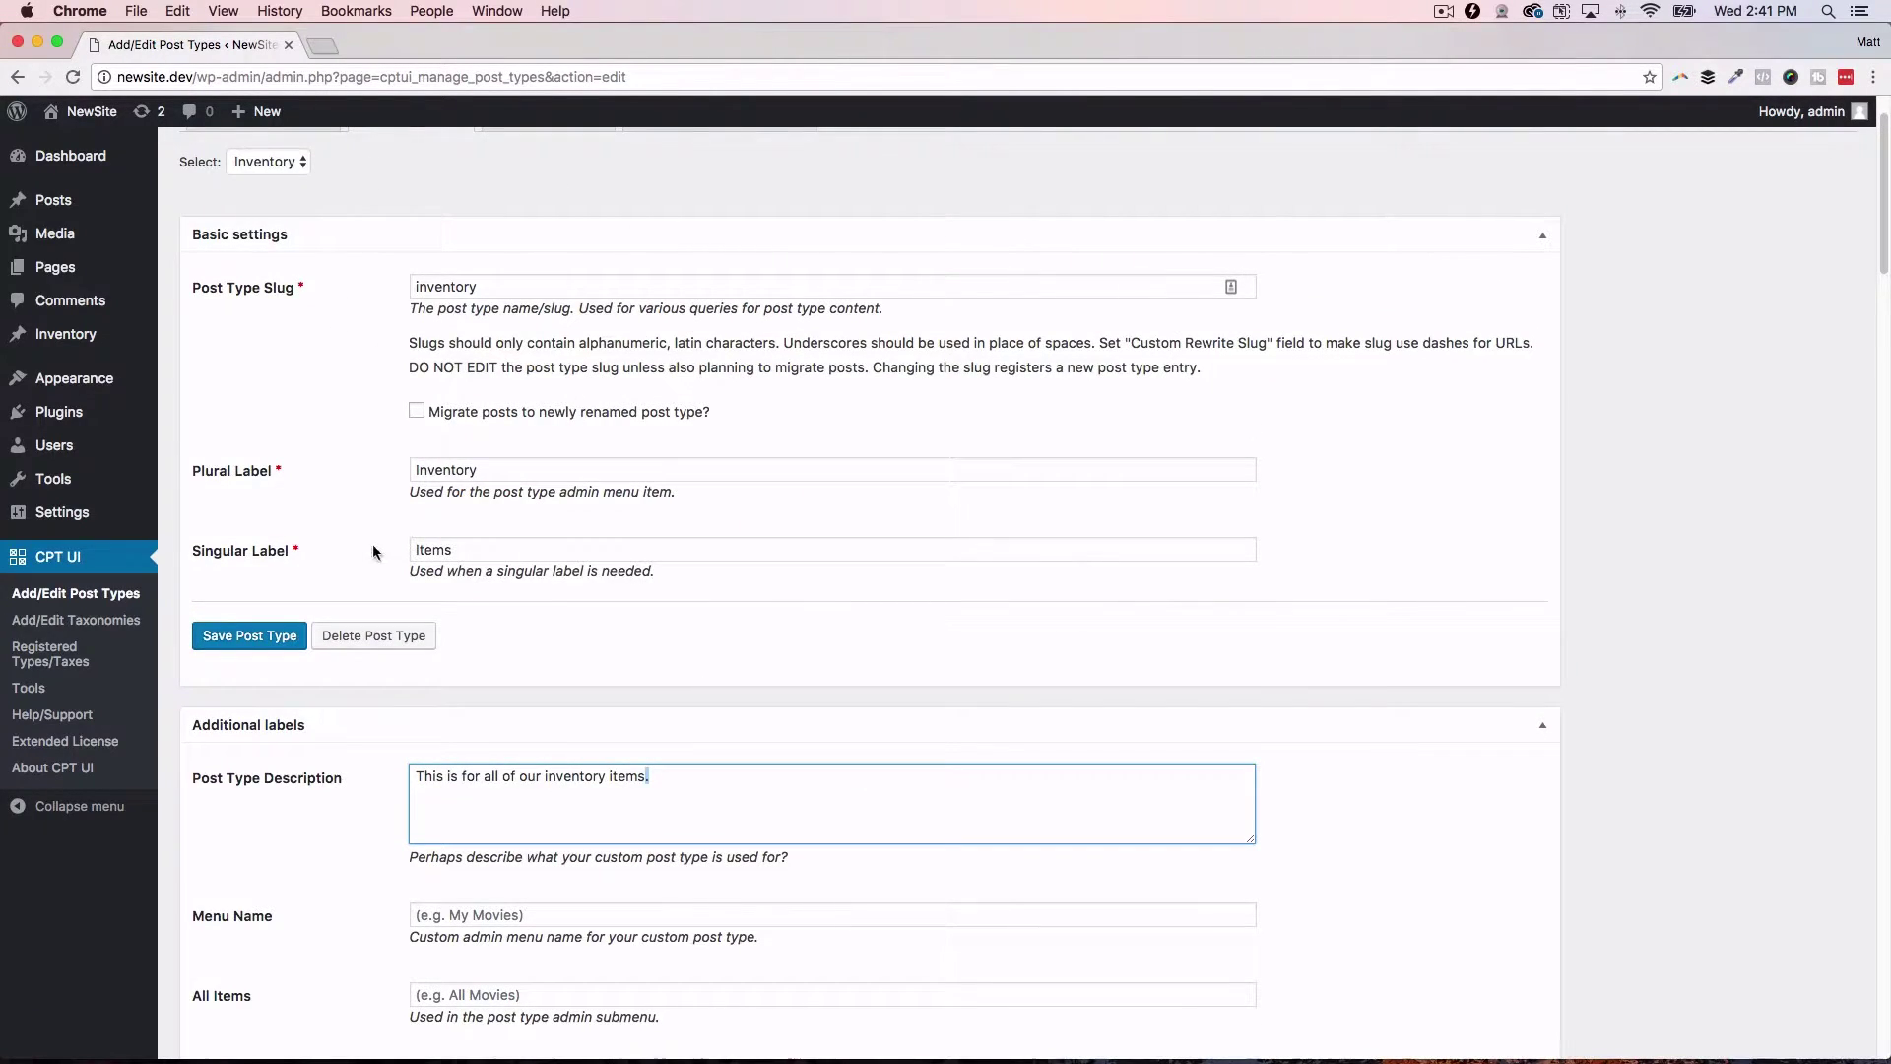
mouse_move(95, 337)
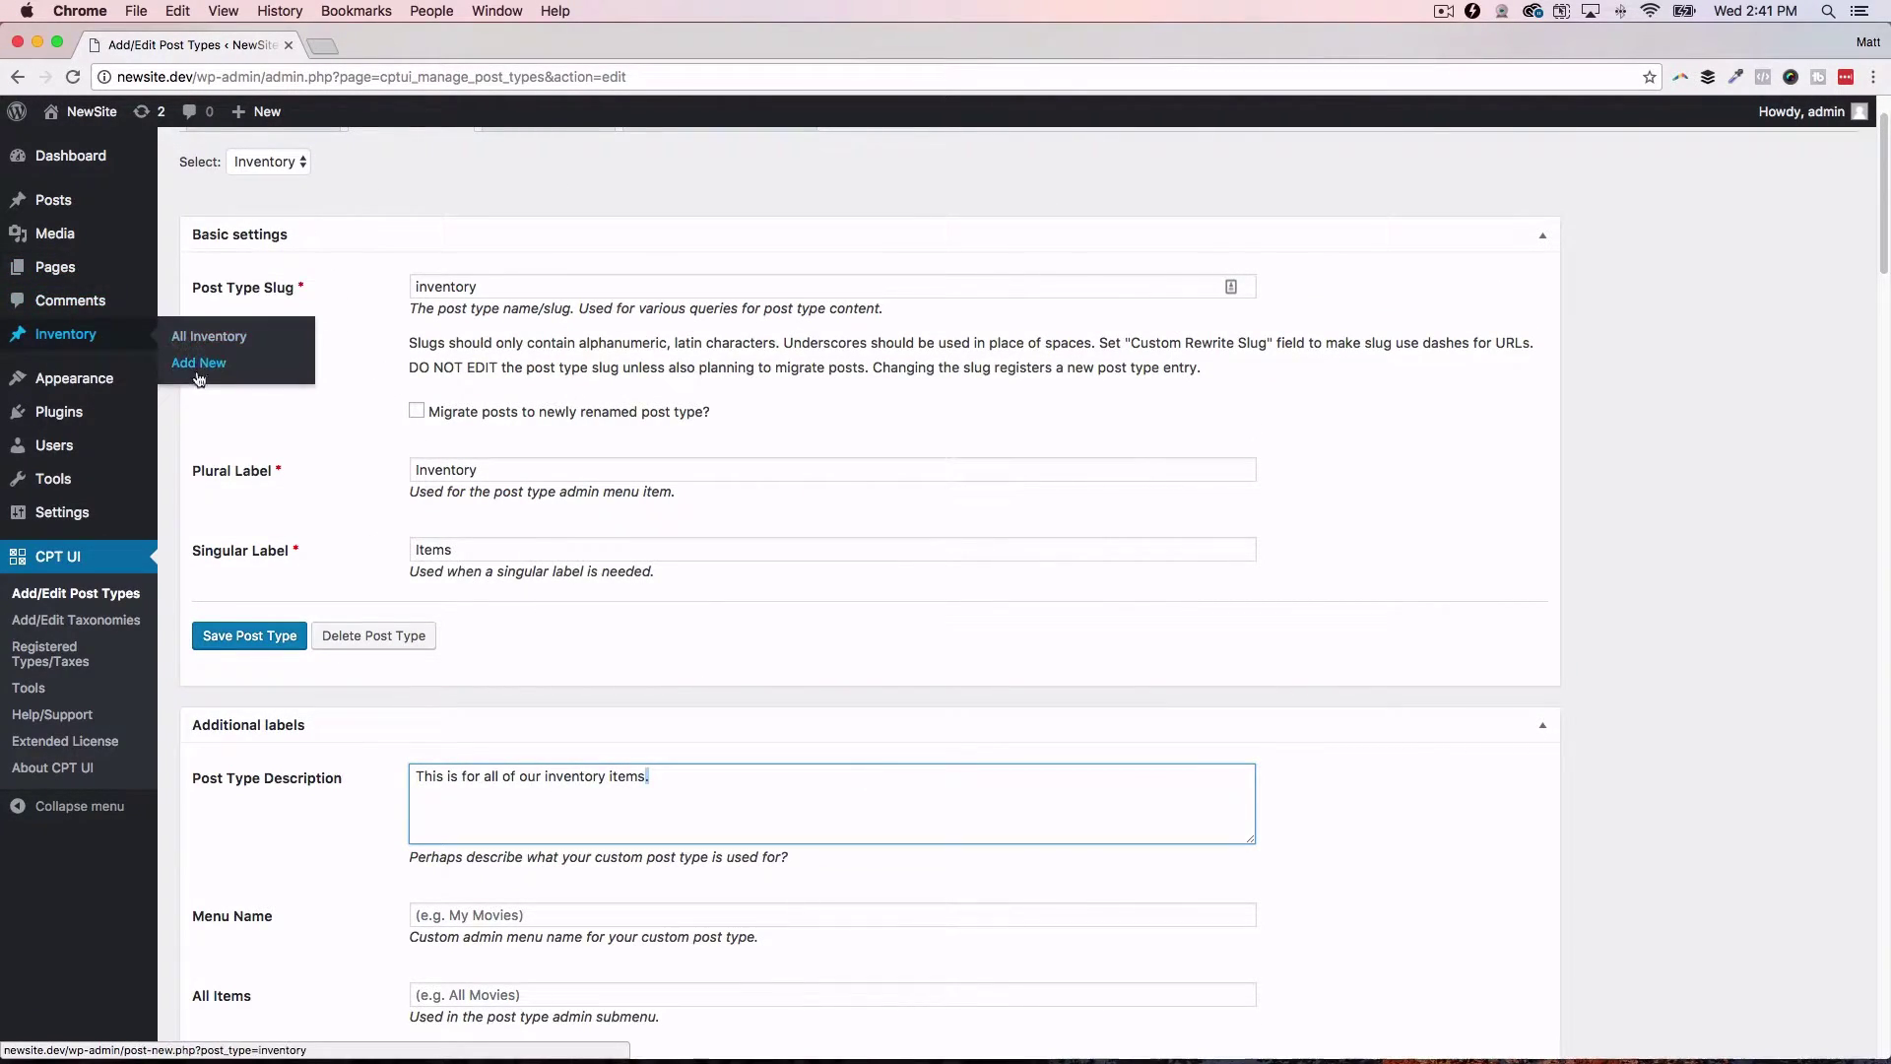
drag(1884, 182, 1887, 587)
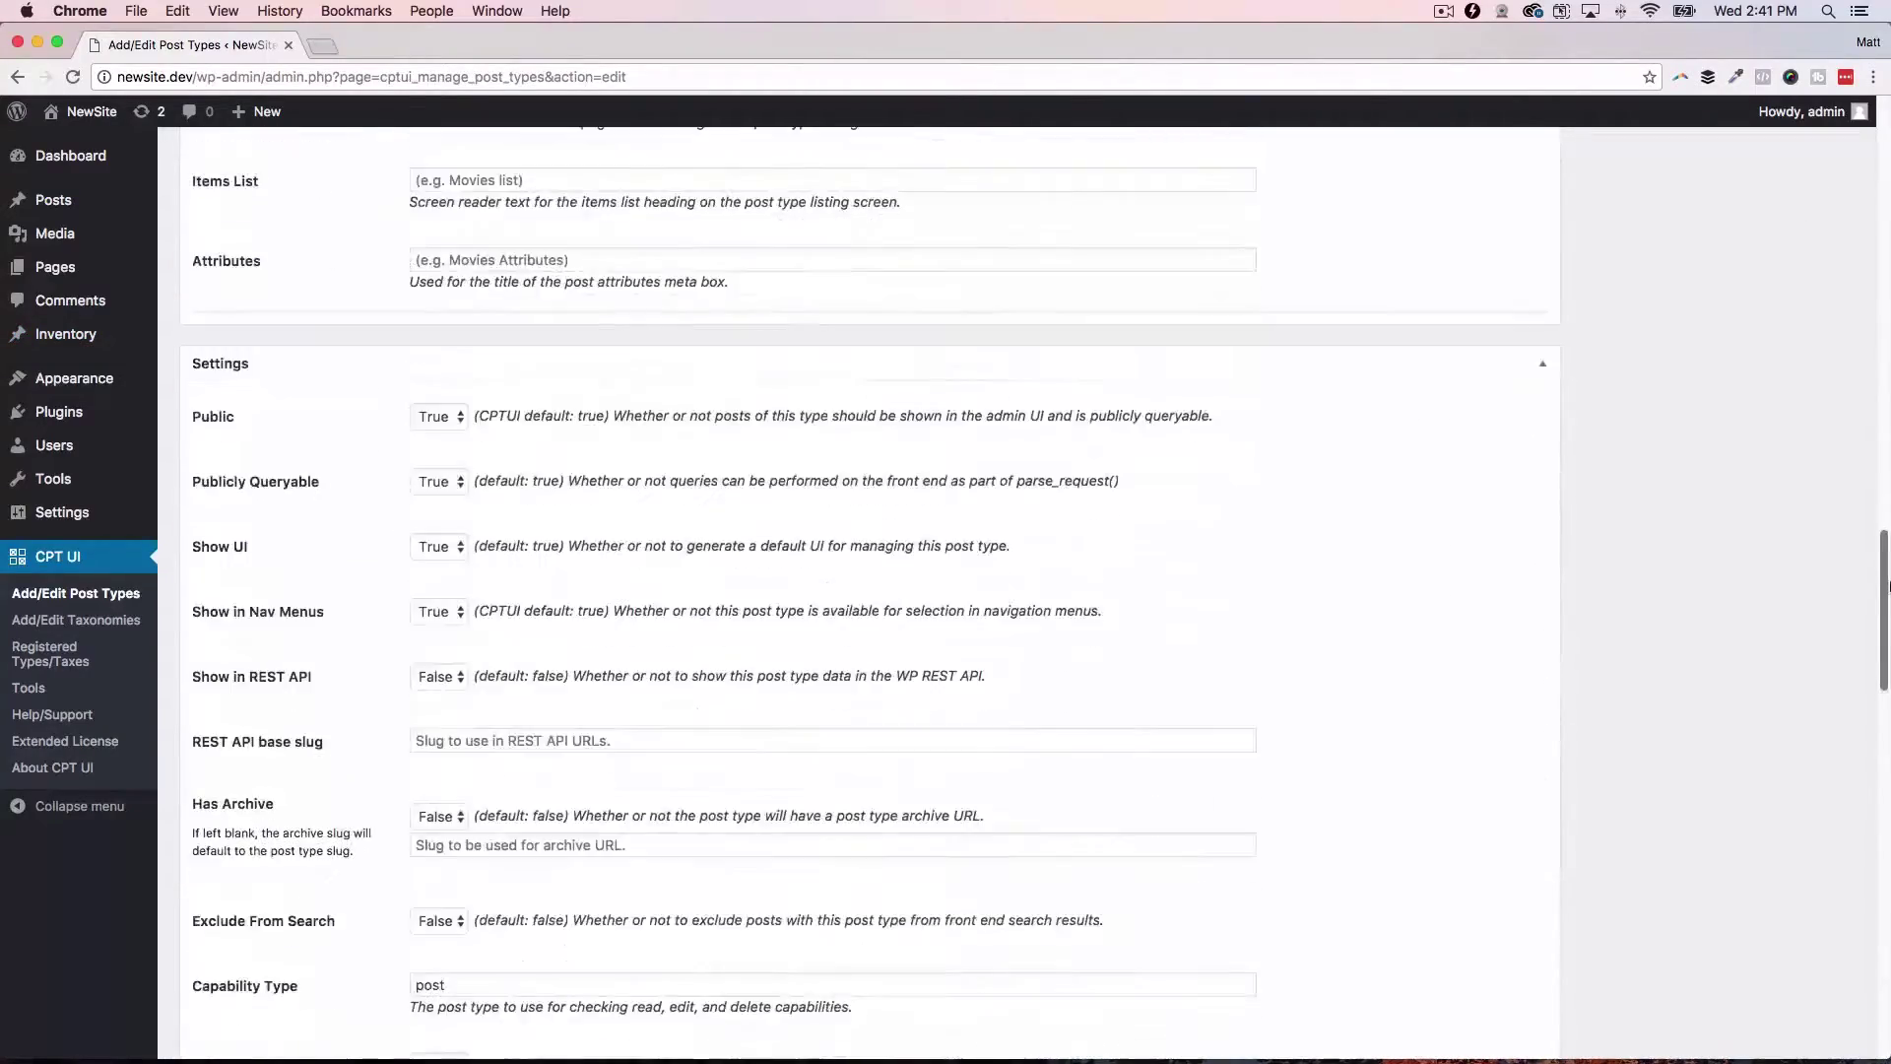
scroll(1886, 587, down, 3)
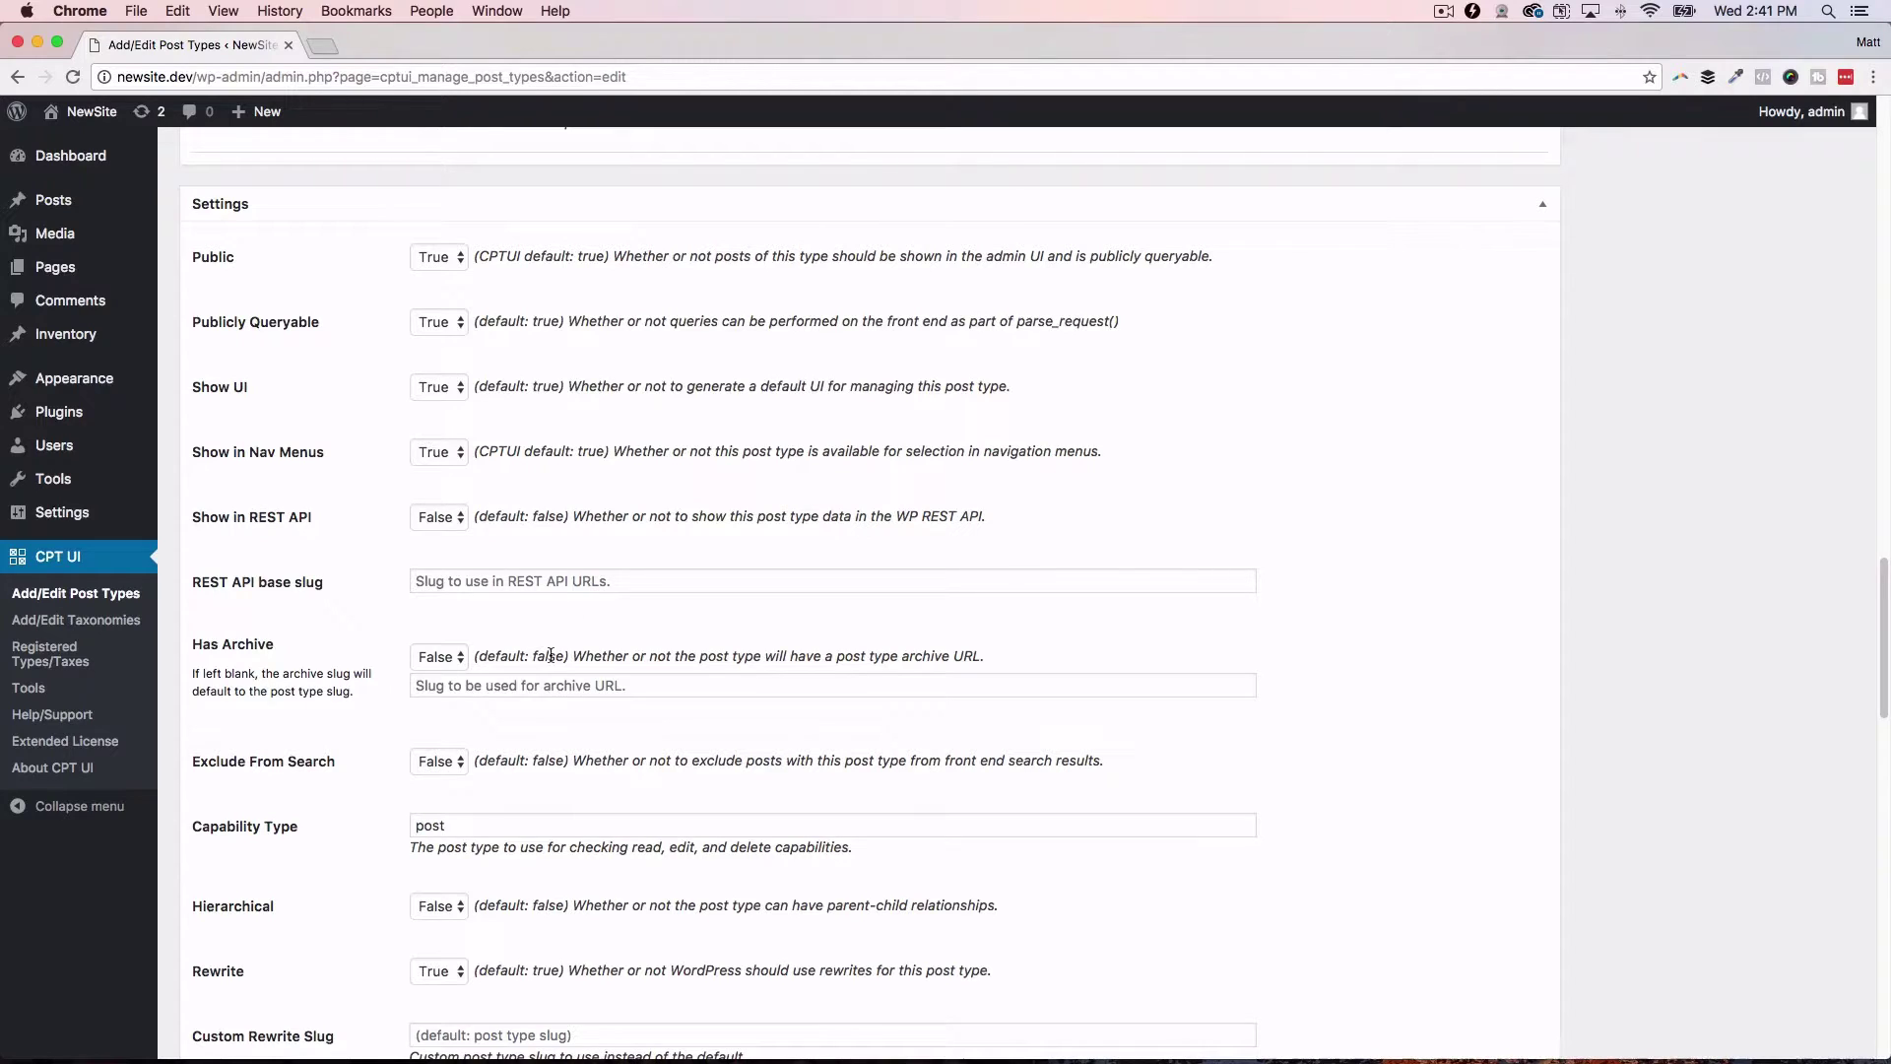
scroll(578, 649, down, 7)
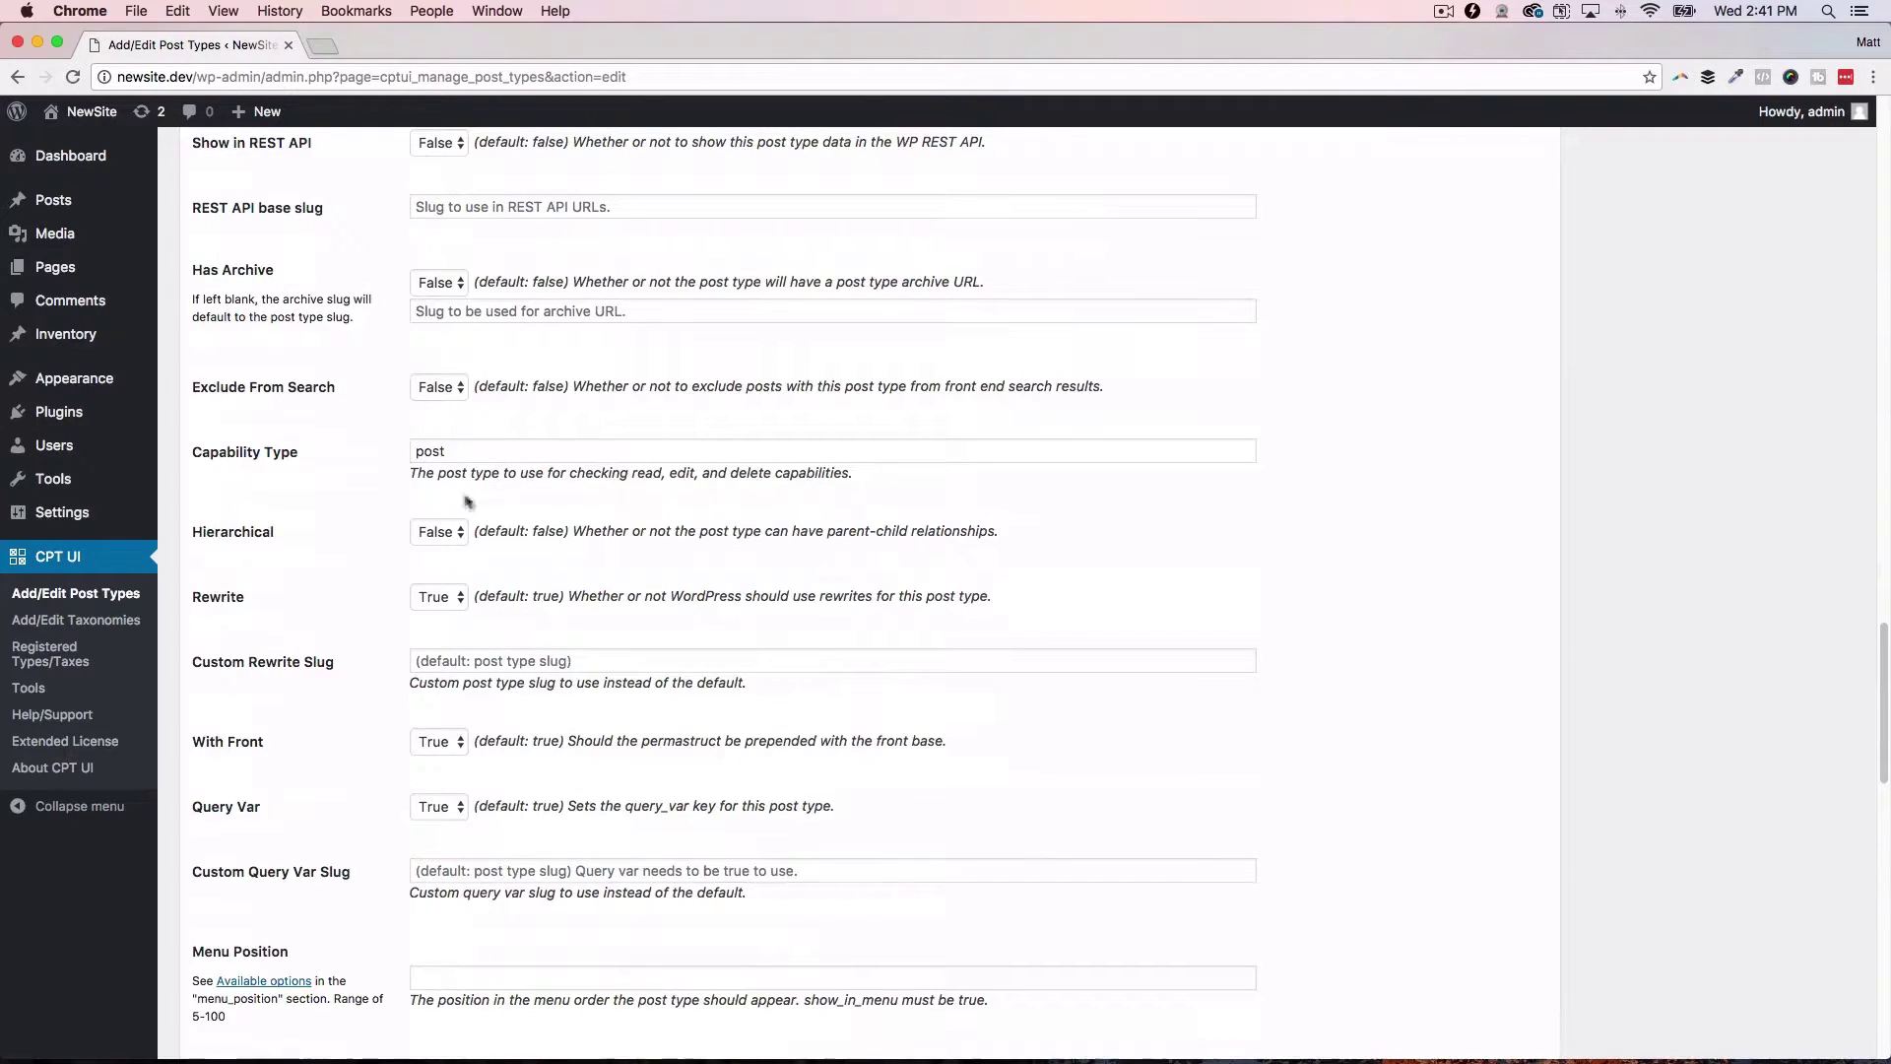
scroll(669, 532, down, 1)
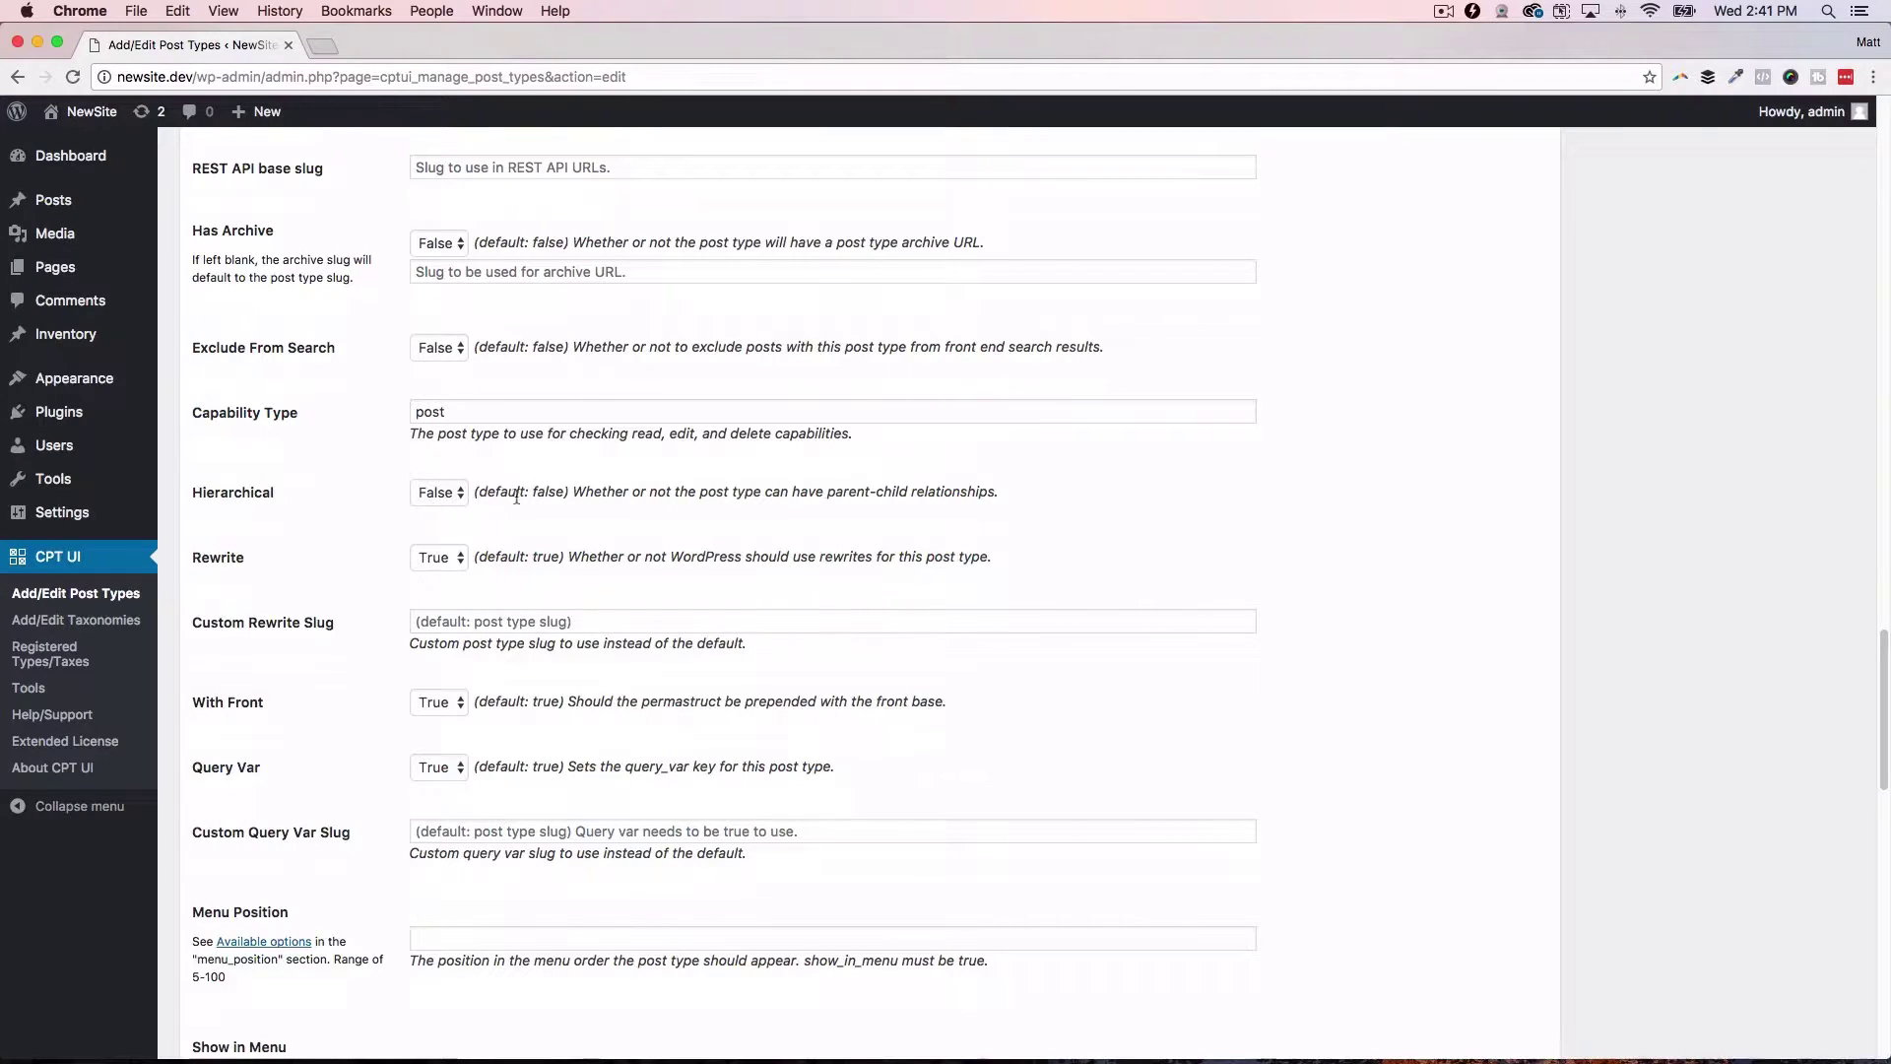
scroll(483, 536, down, 5)
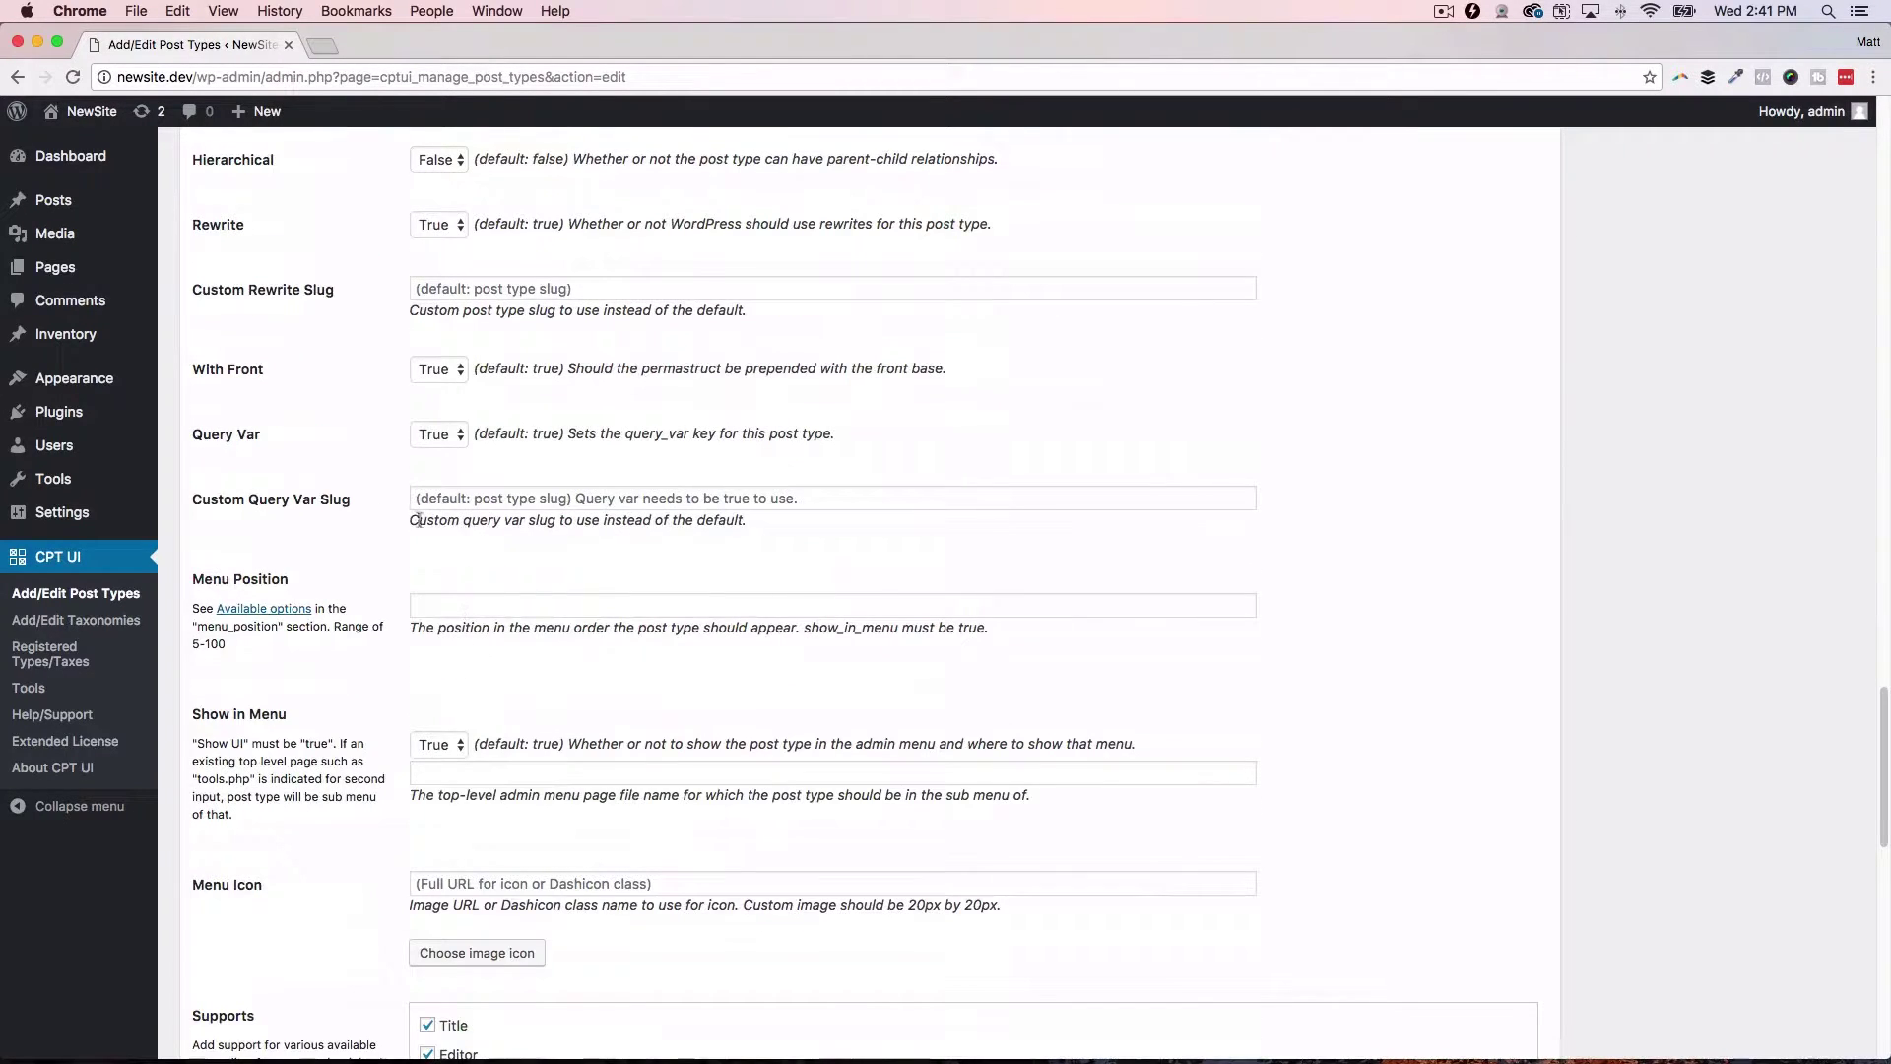
scroll(485, 757, down, 1)
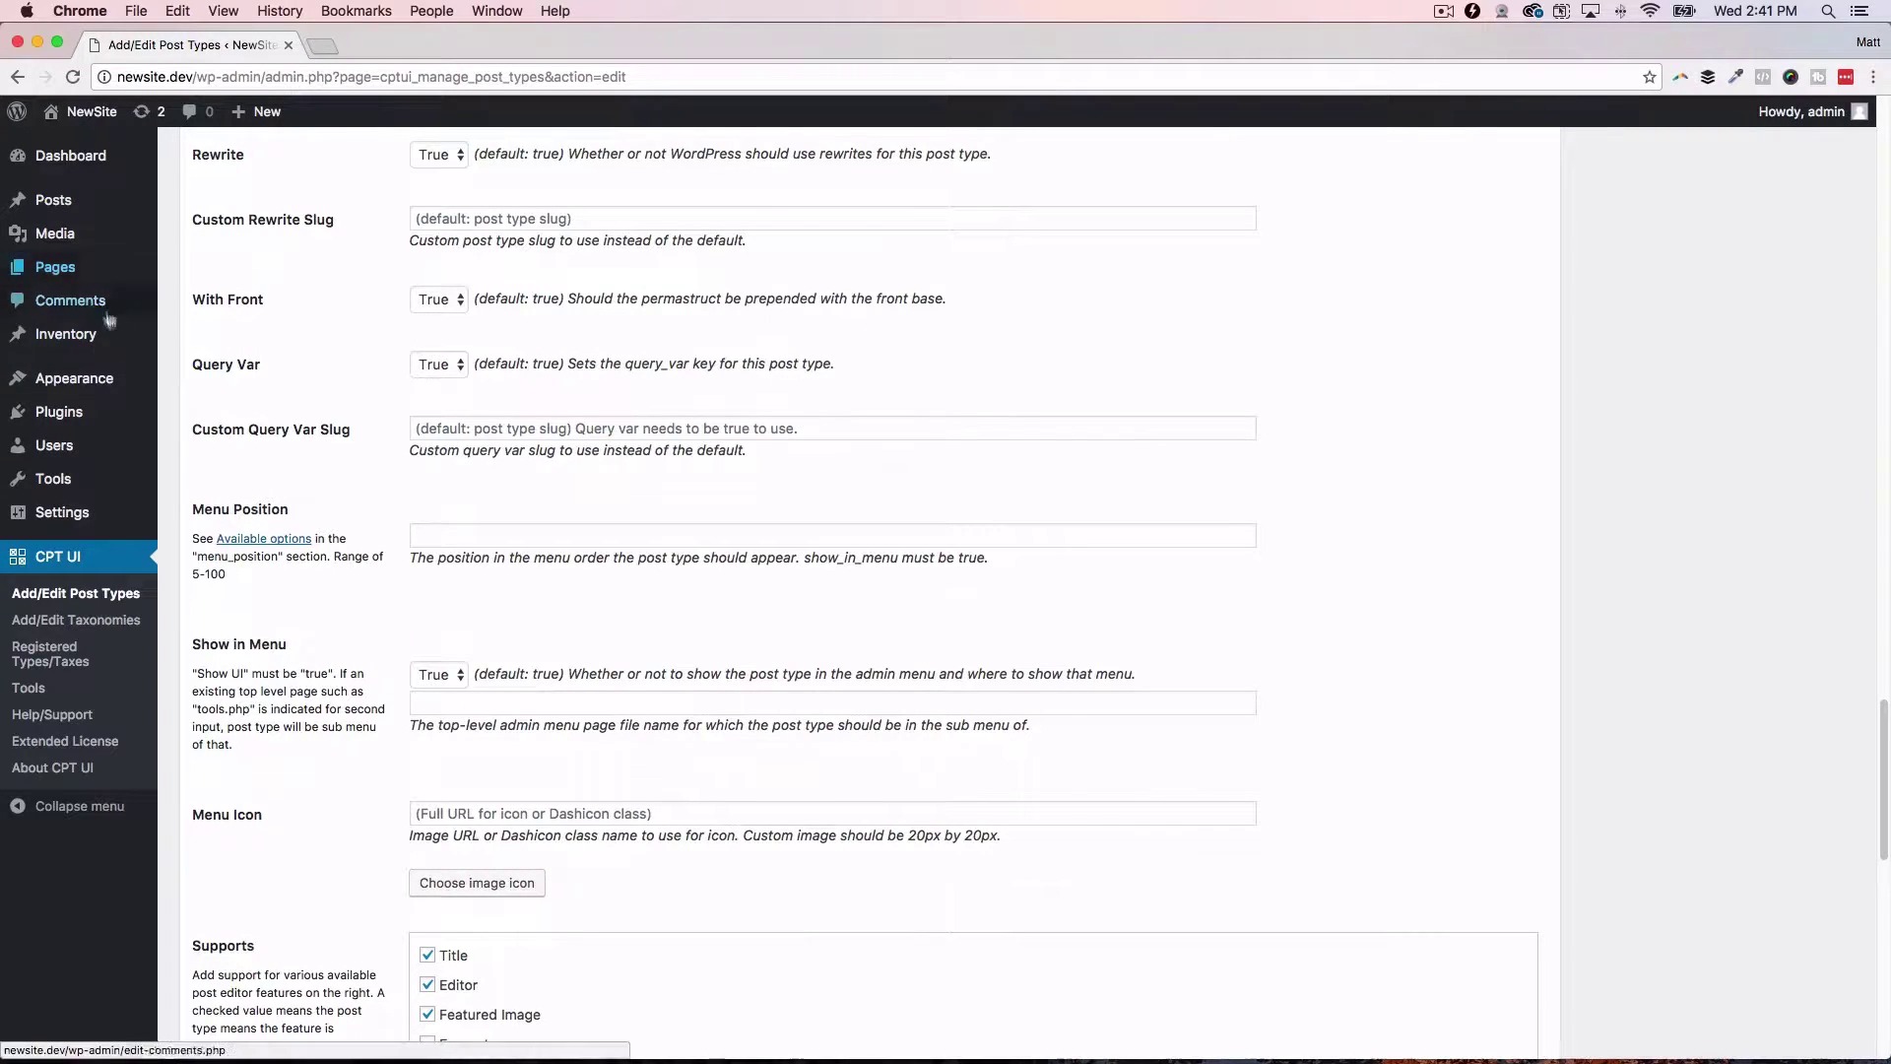
mouse_move(31, 341)
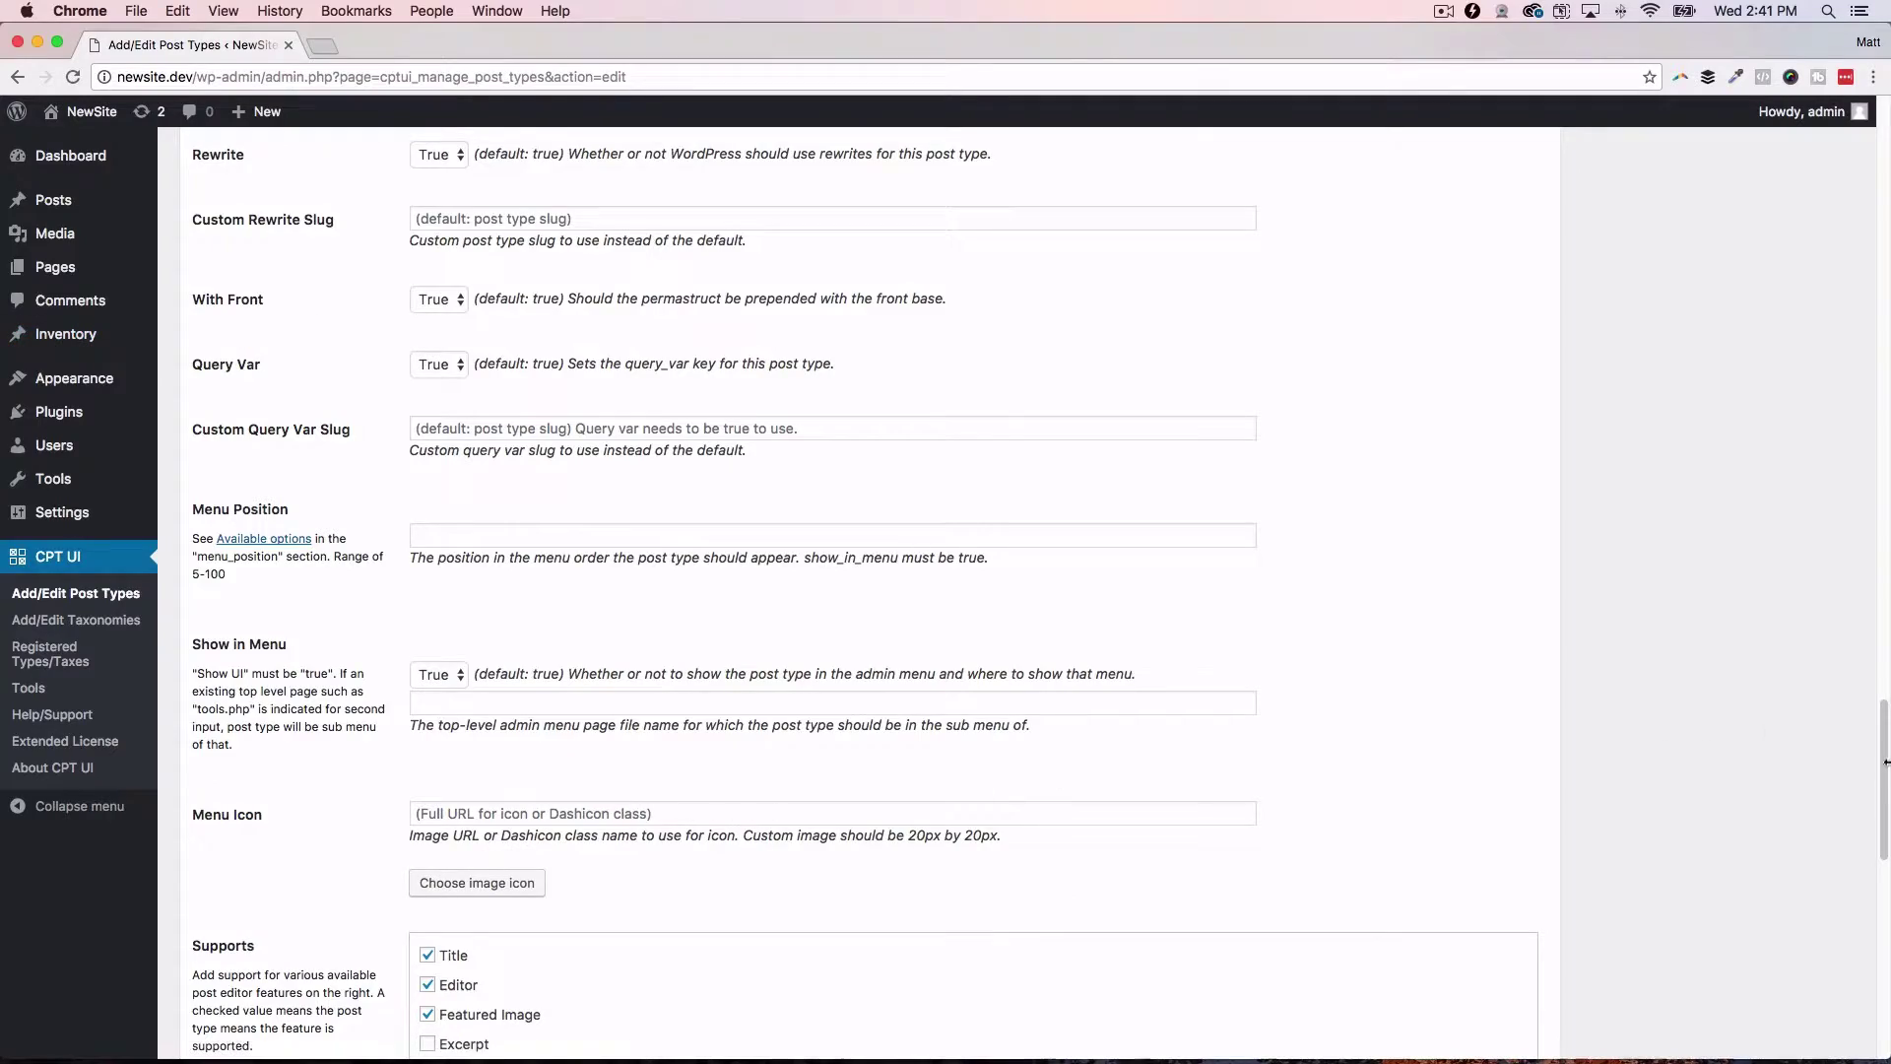
scroll(1819, 237, up, 15)
scroll(1818, 237, up, 3)
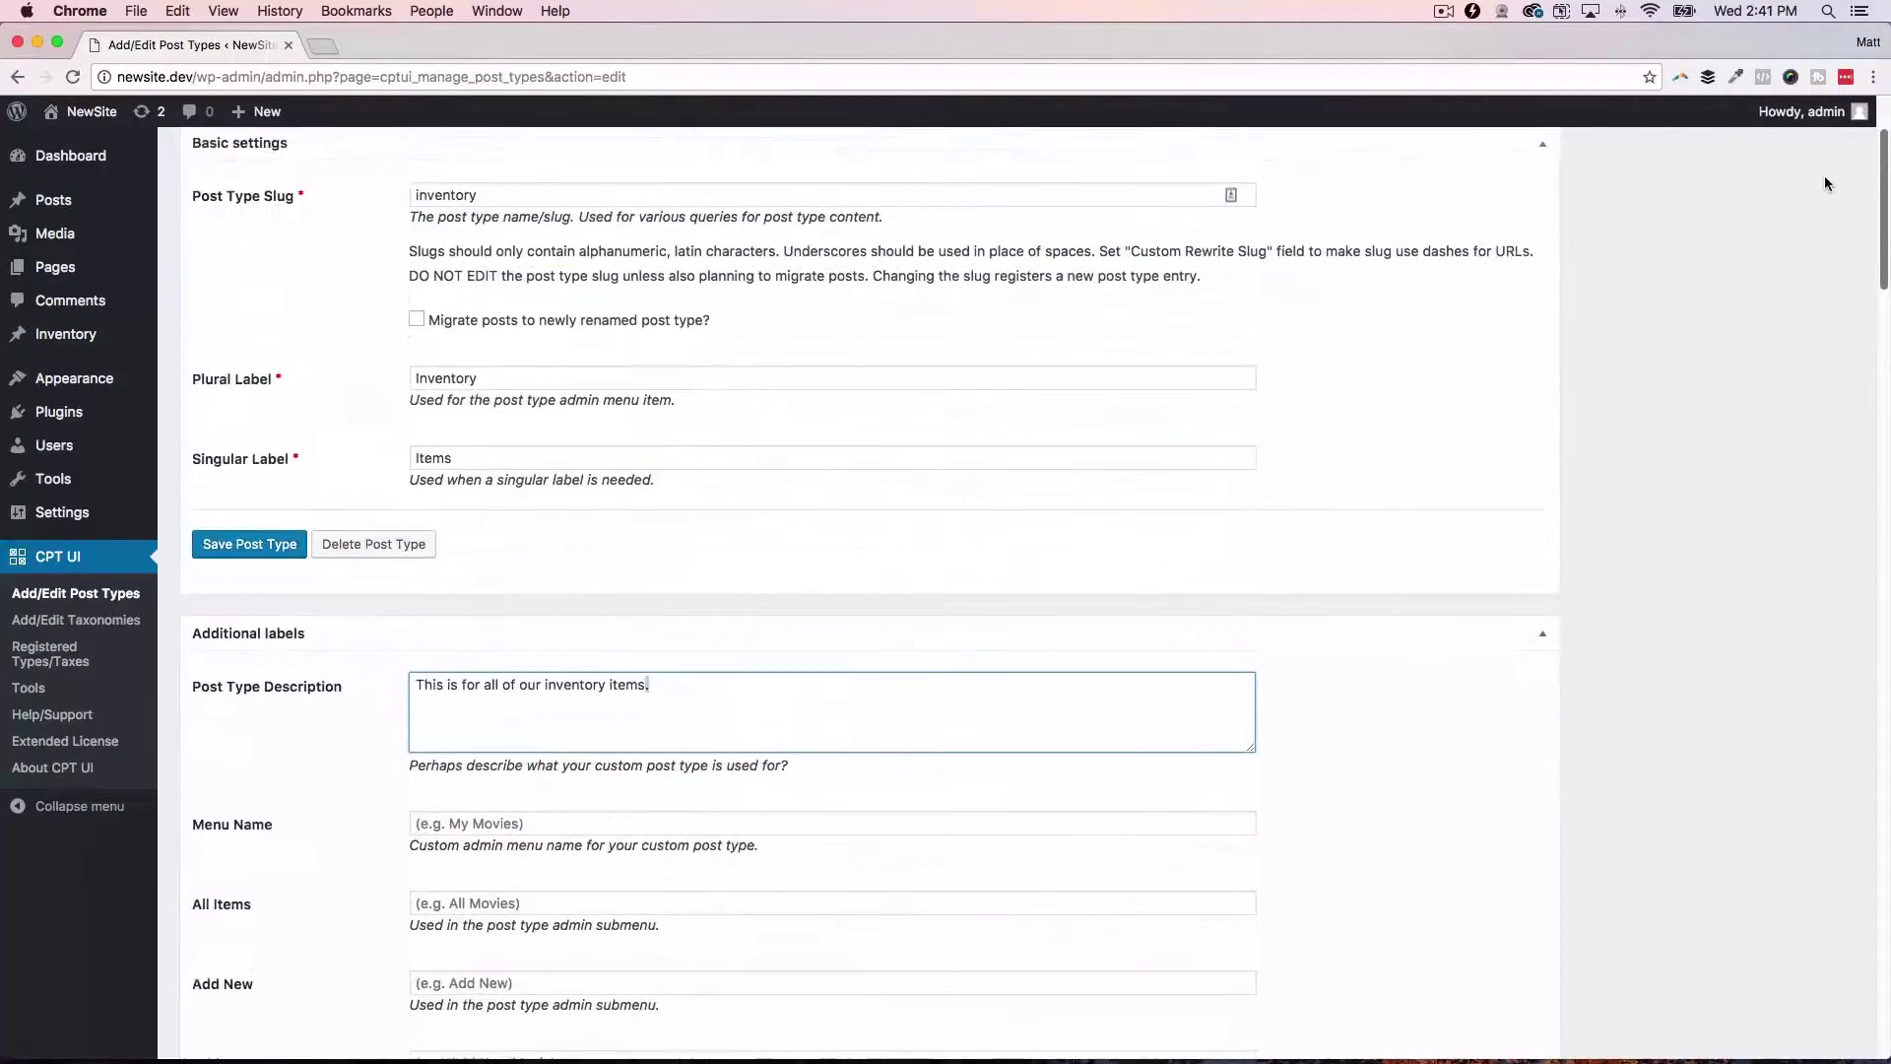
Step: Open the Inventory entry Item 3 for review, then go to the All Pages list
click(196, 340)
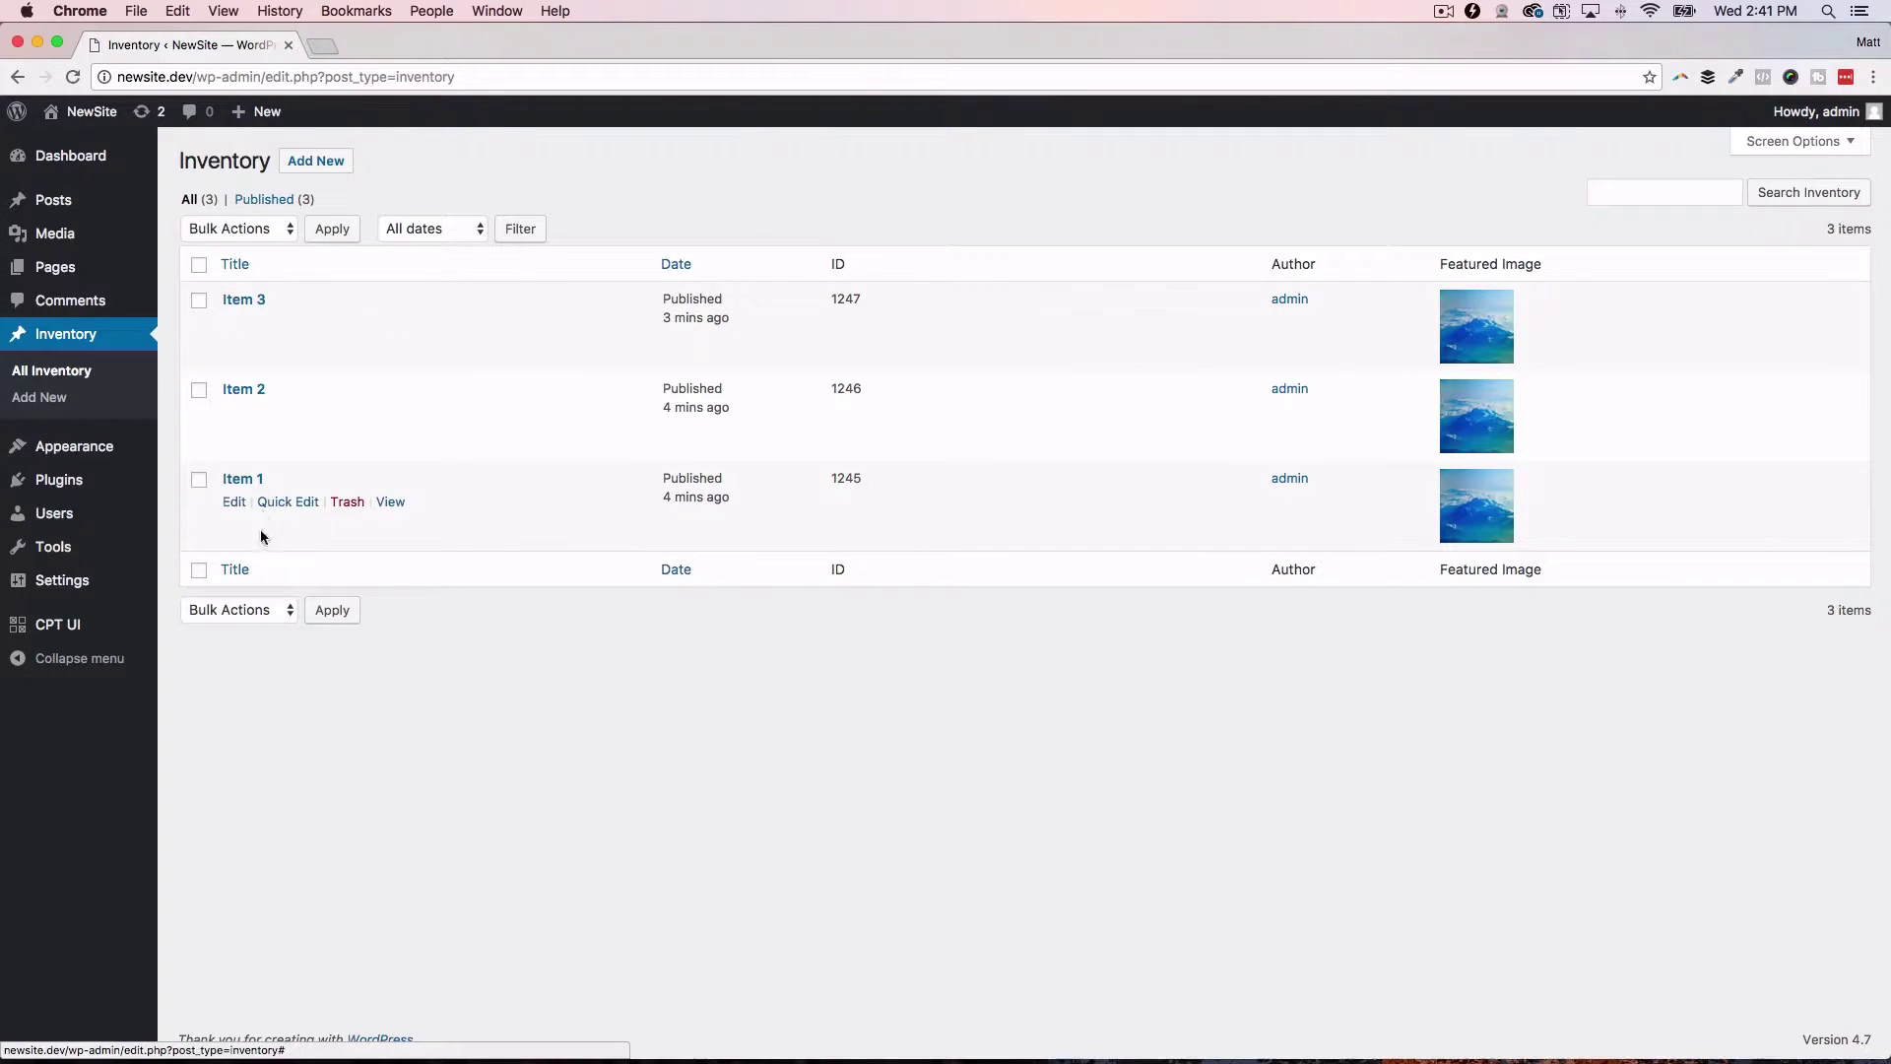
click(233, 324)
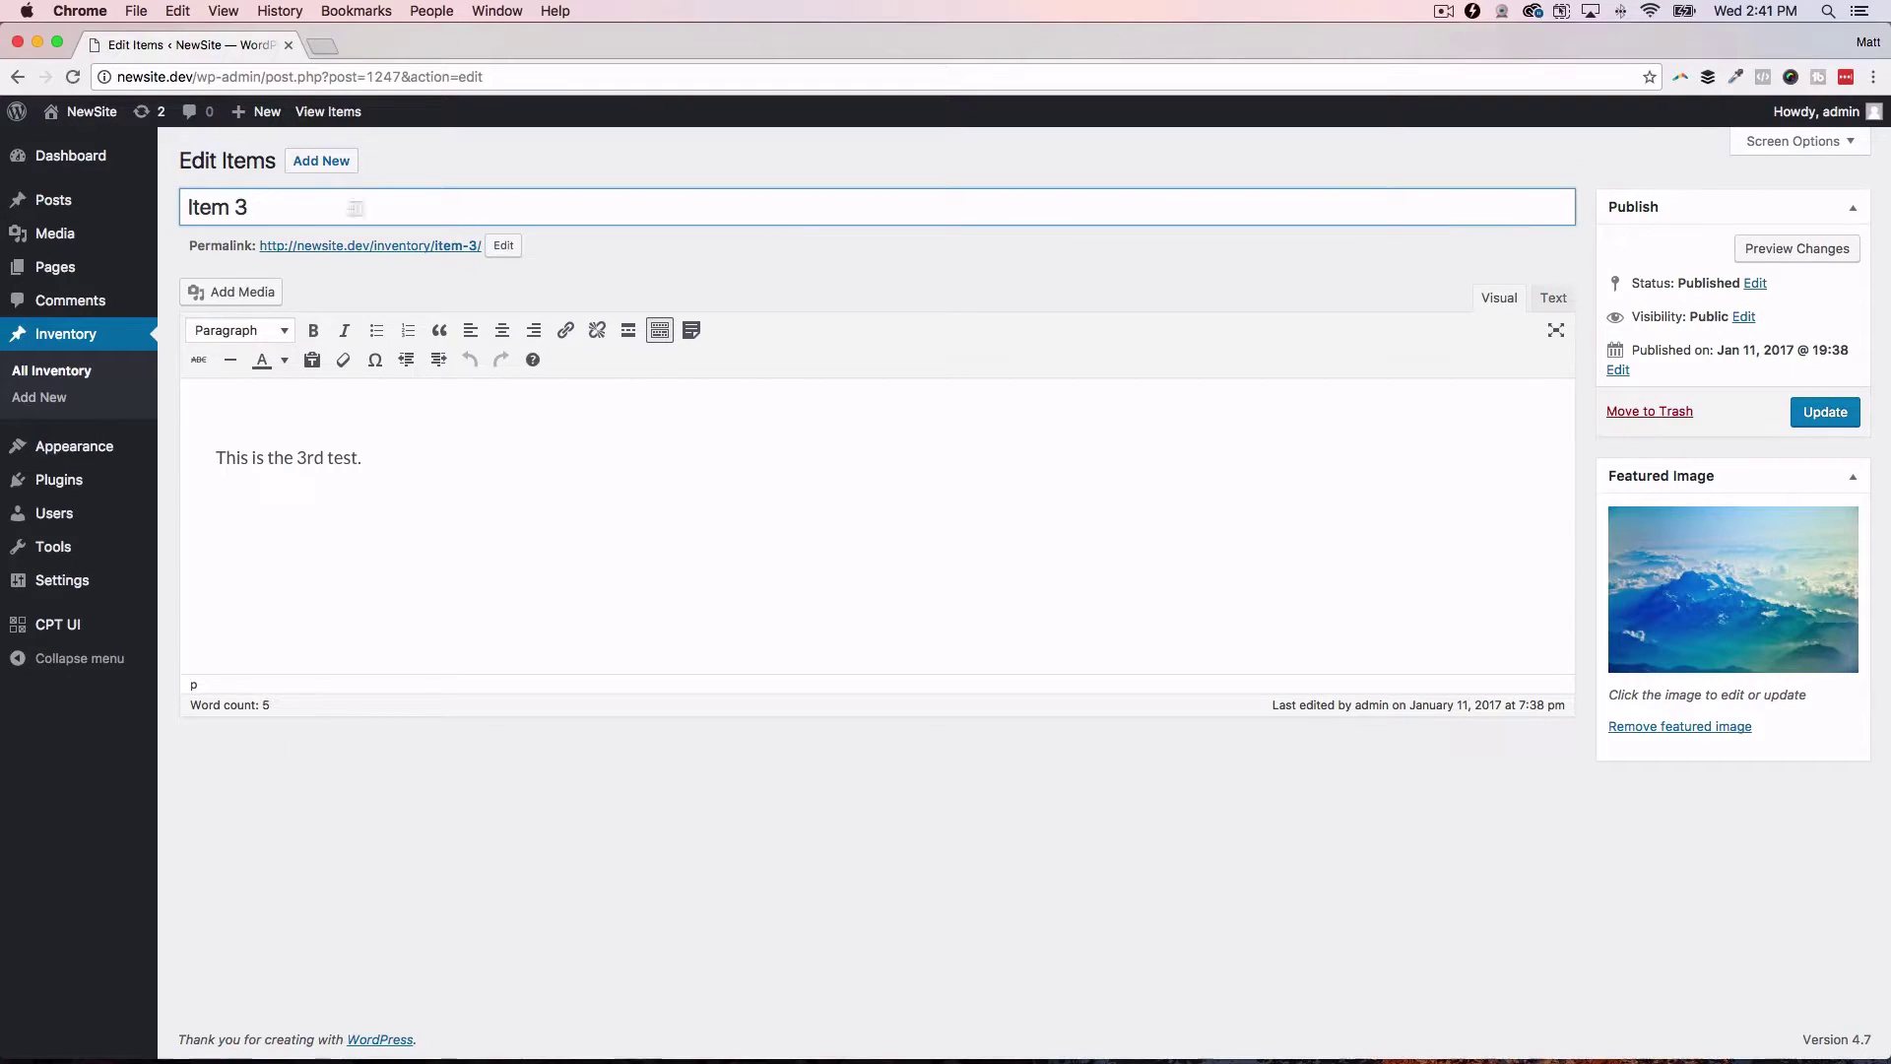
click(614, 457)
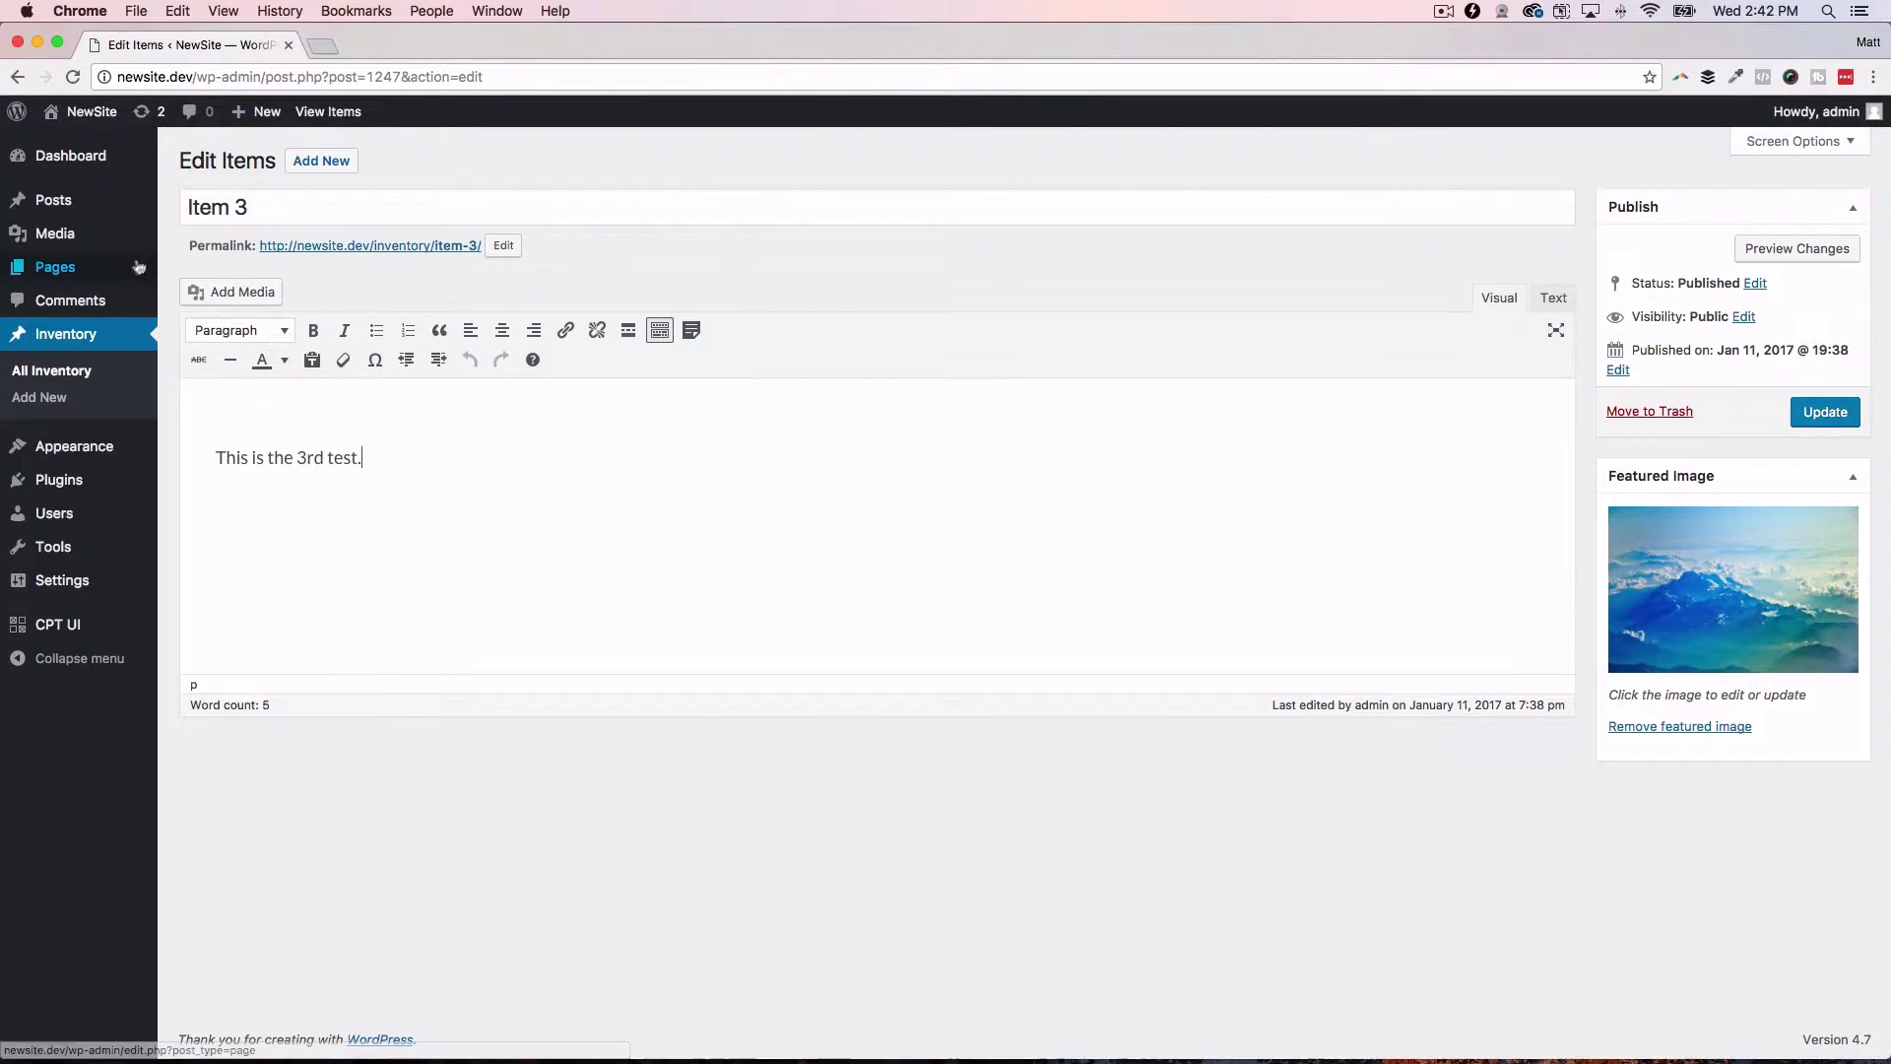
mouse_move(113, 270)
click(197, 271)
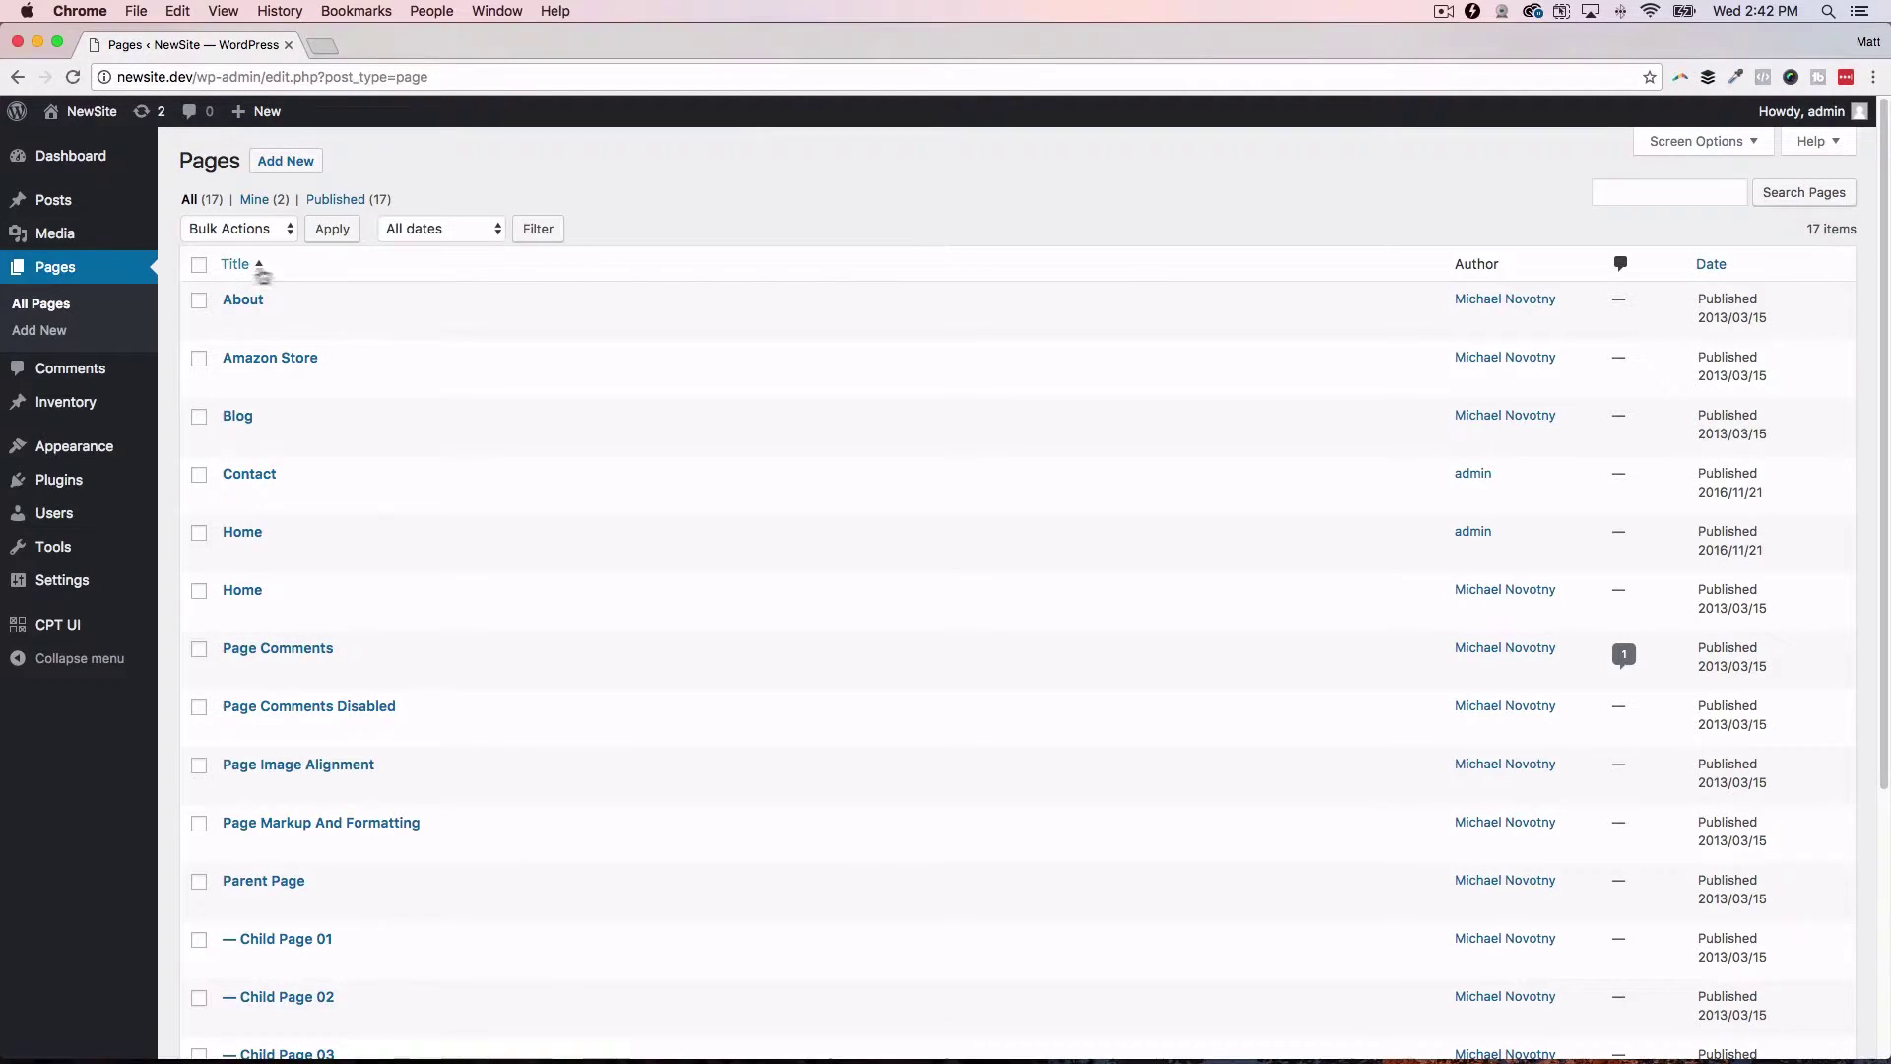
Step: Create a new page titled 'Test page' with filler body text, then bring up the CPTUI builder
click(284, 161)
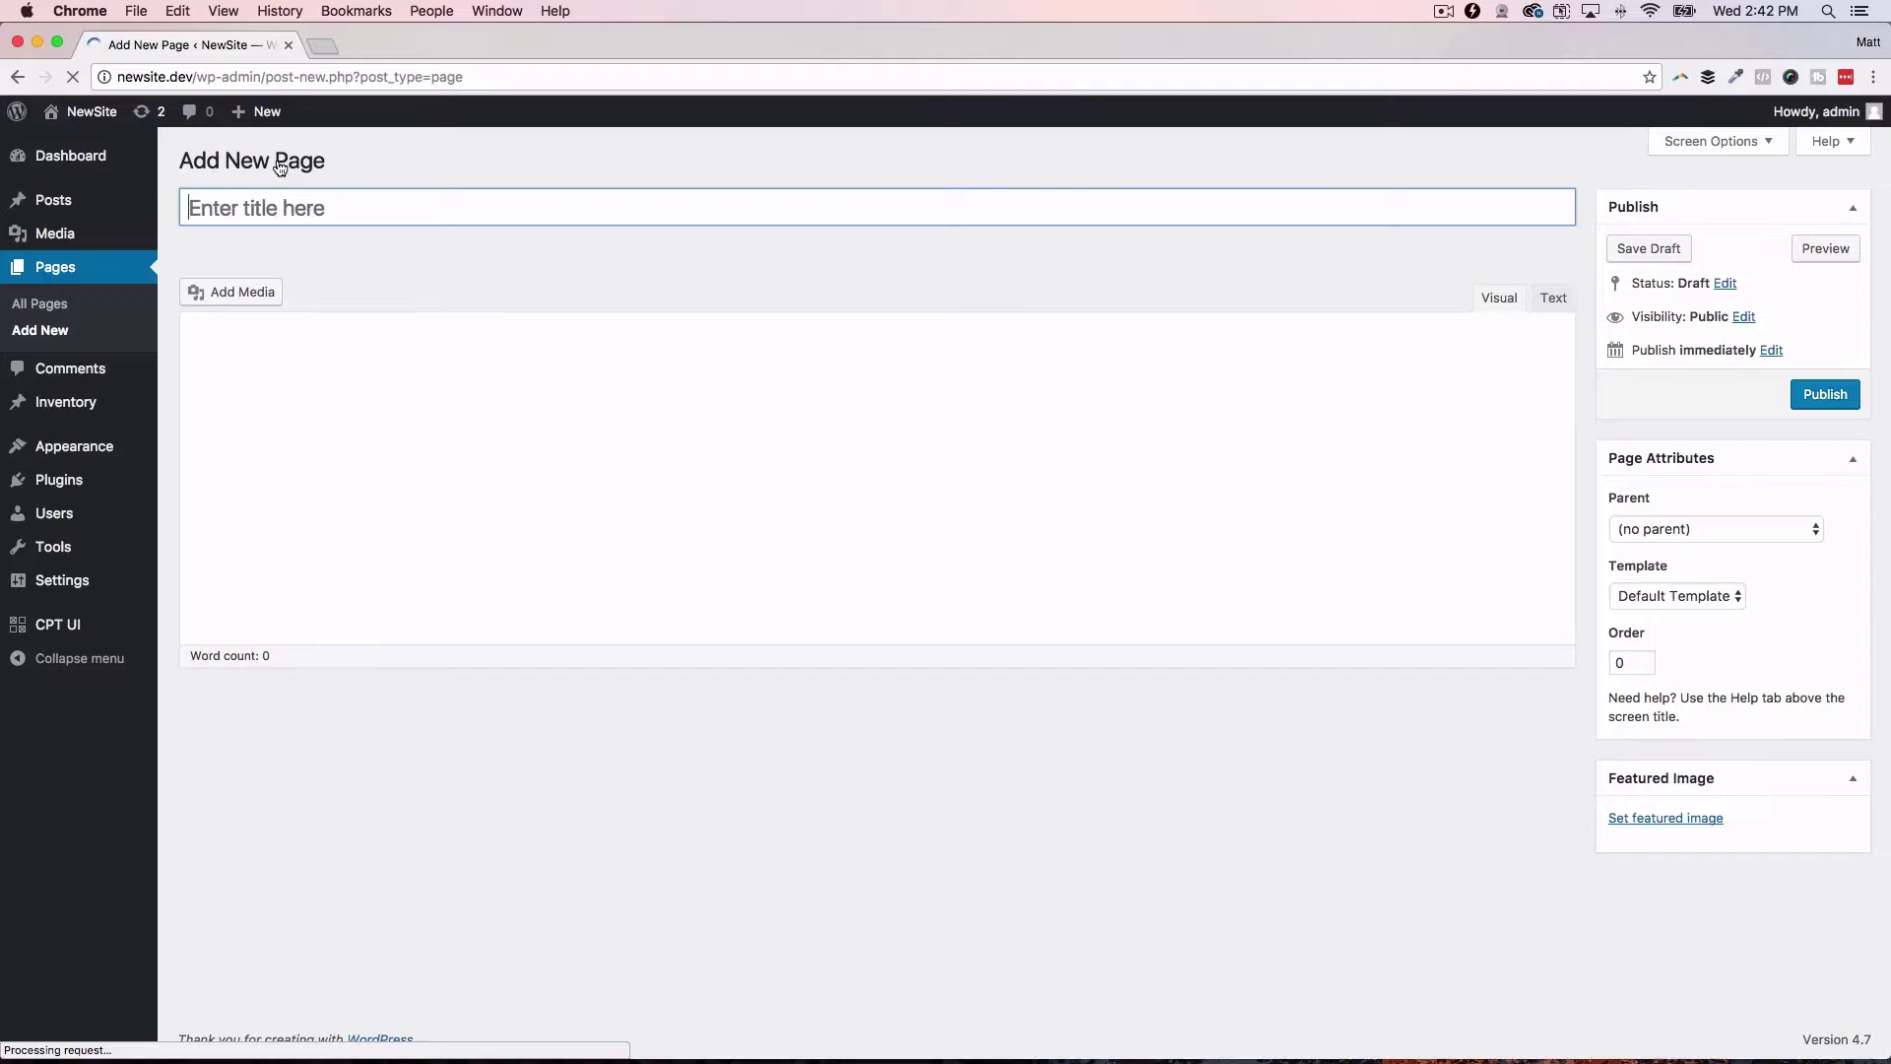
text(Test page)
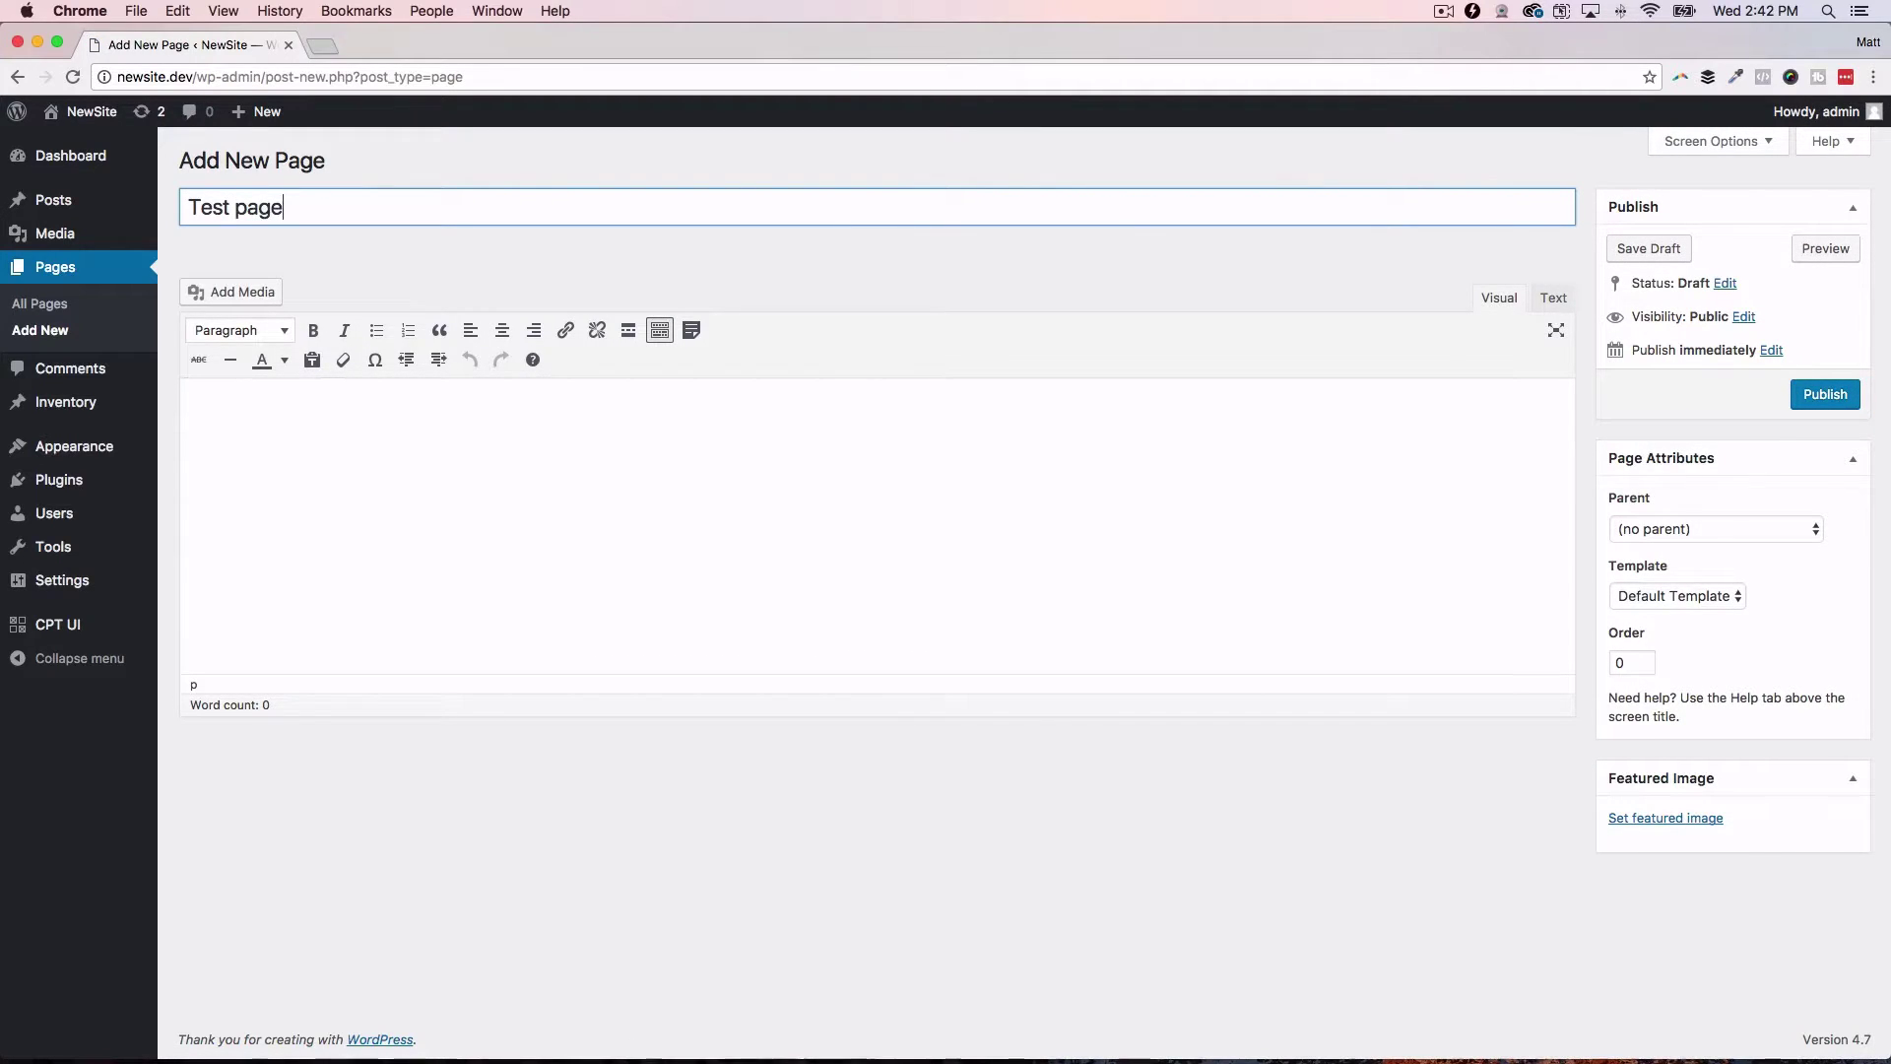
click(377, 477)
text(This i)
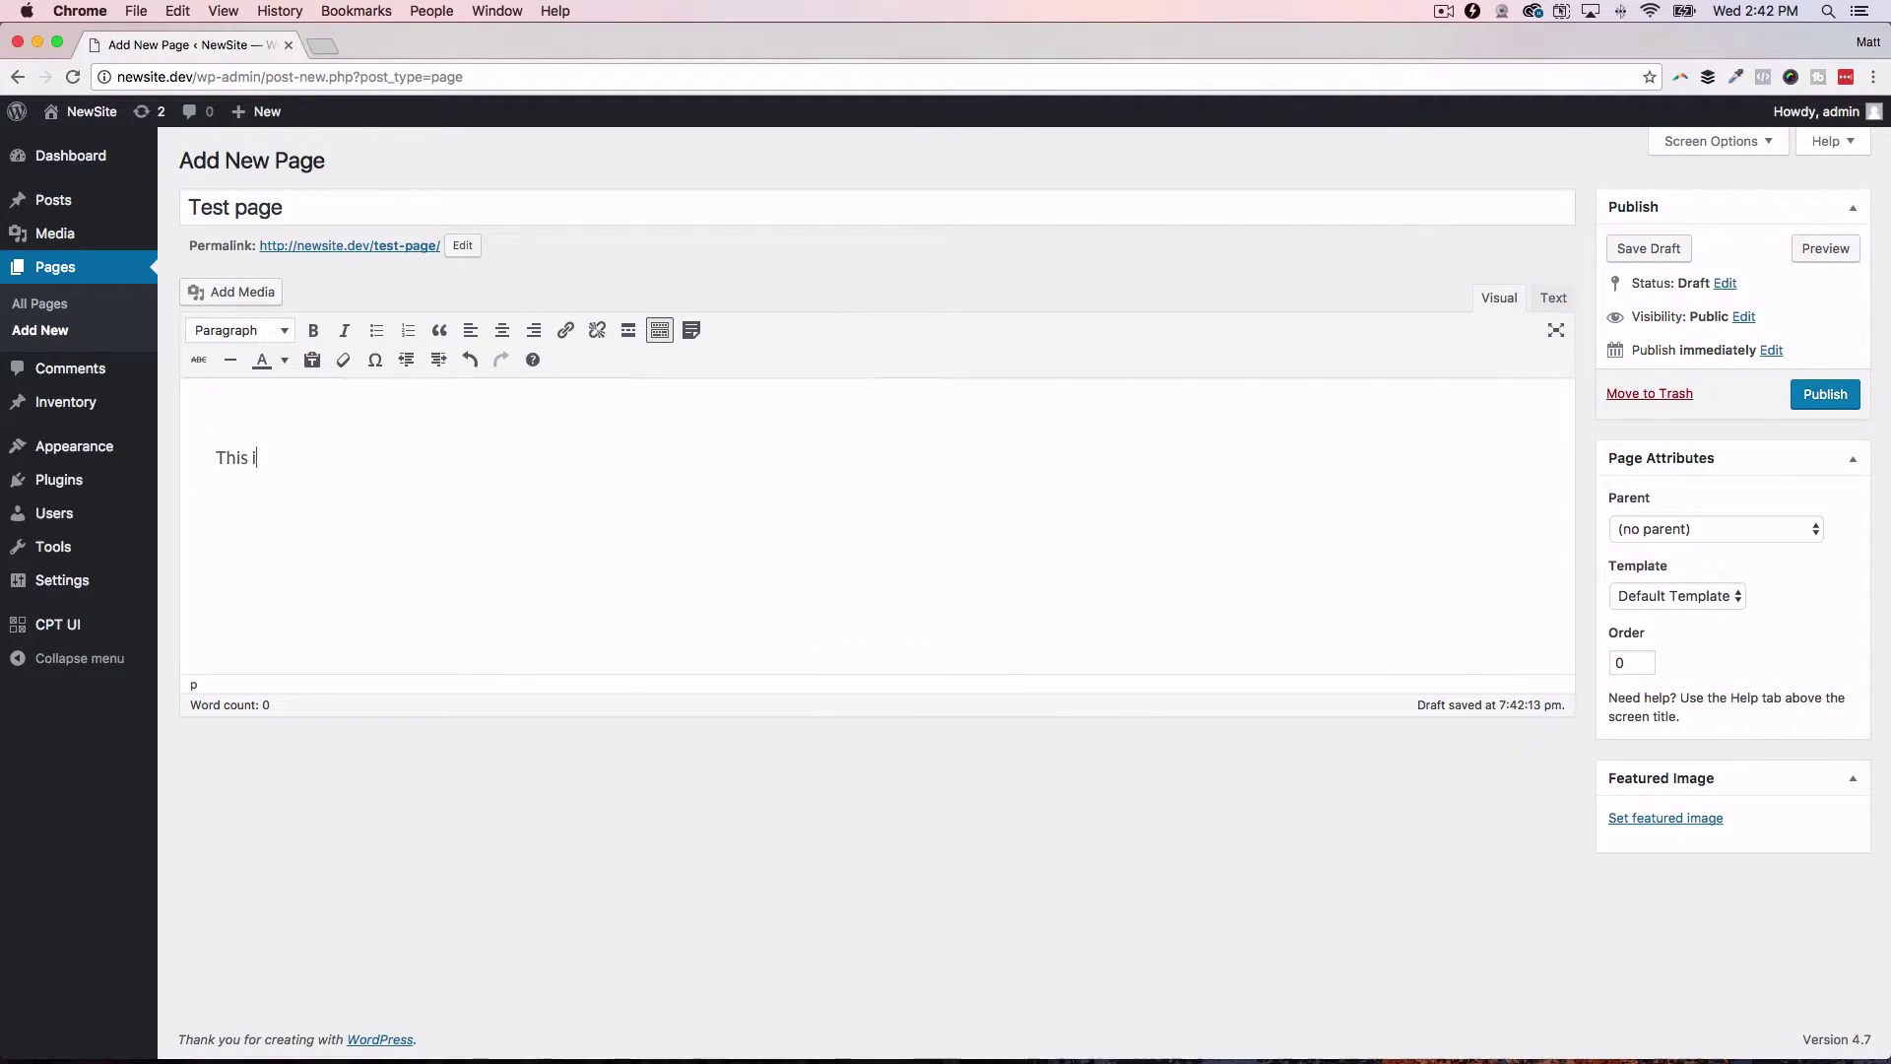
text(s just filler text.)
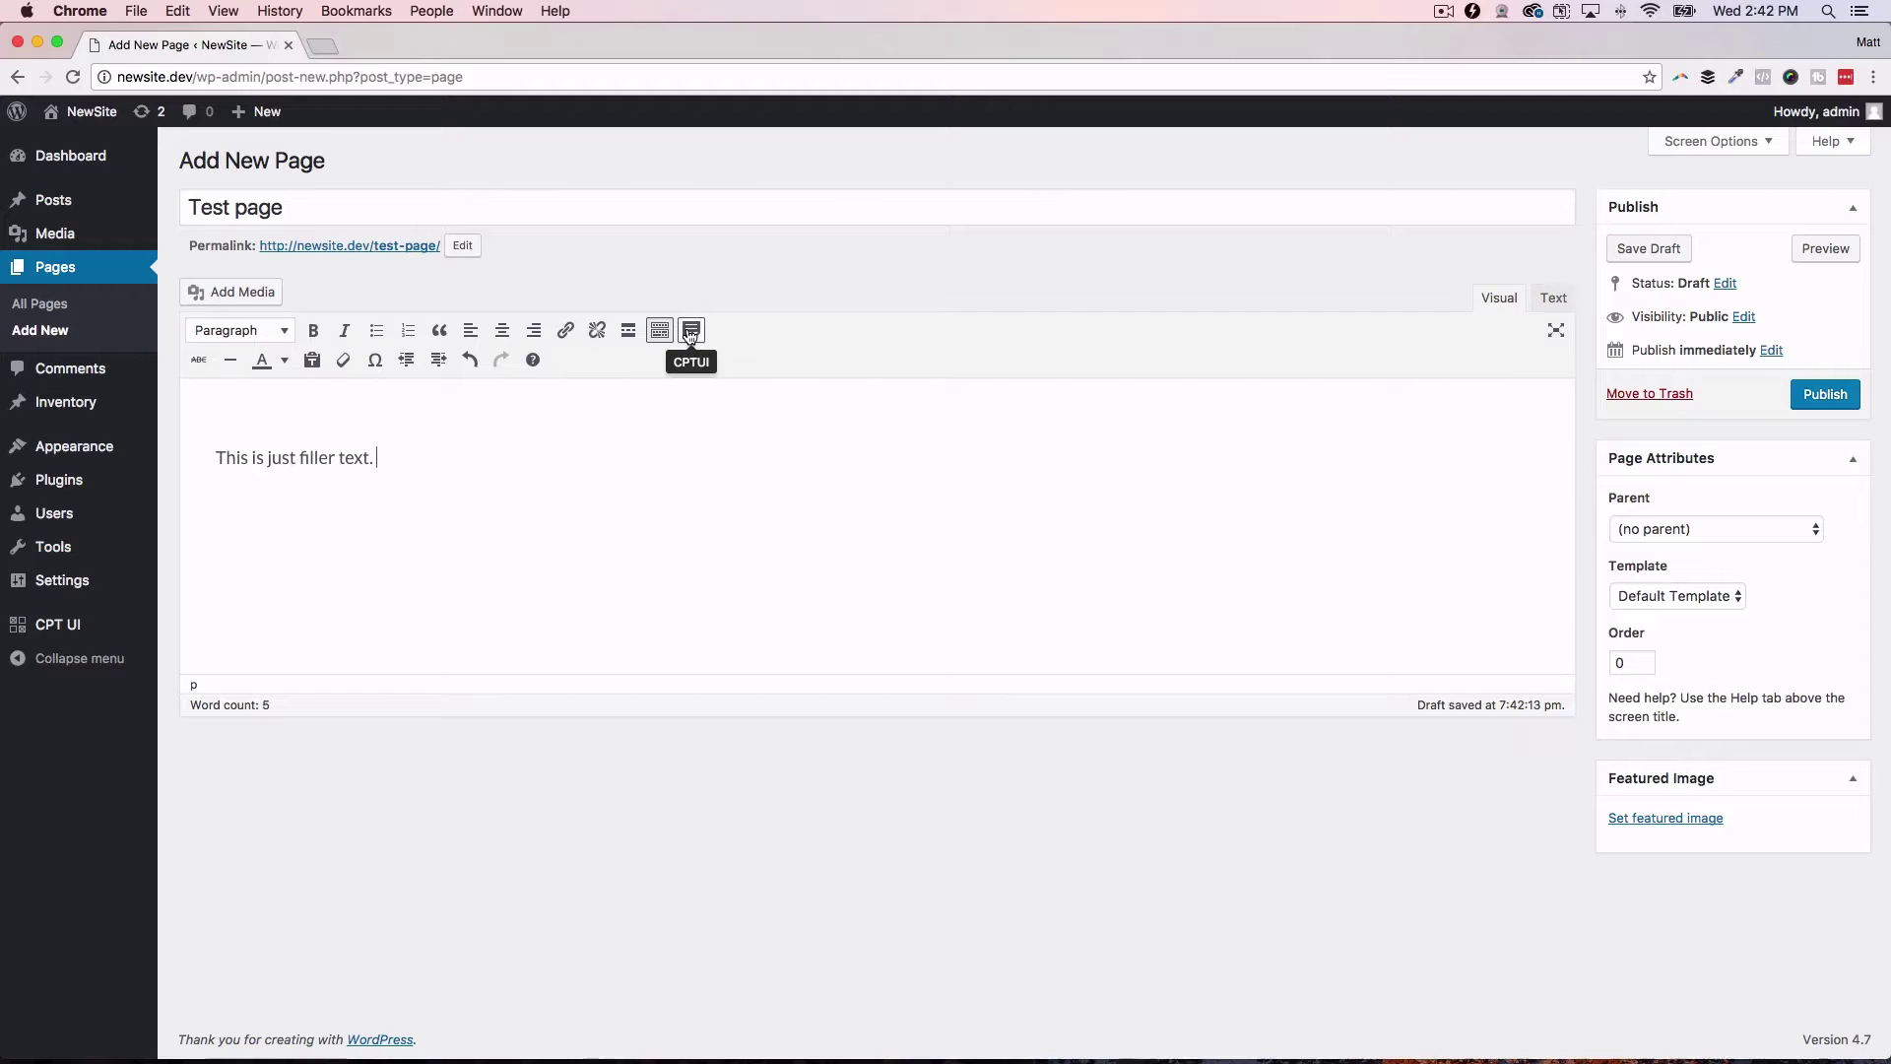
click(692, 340)
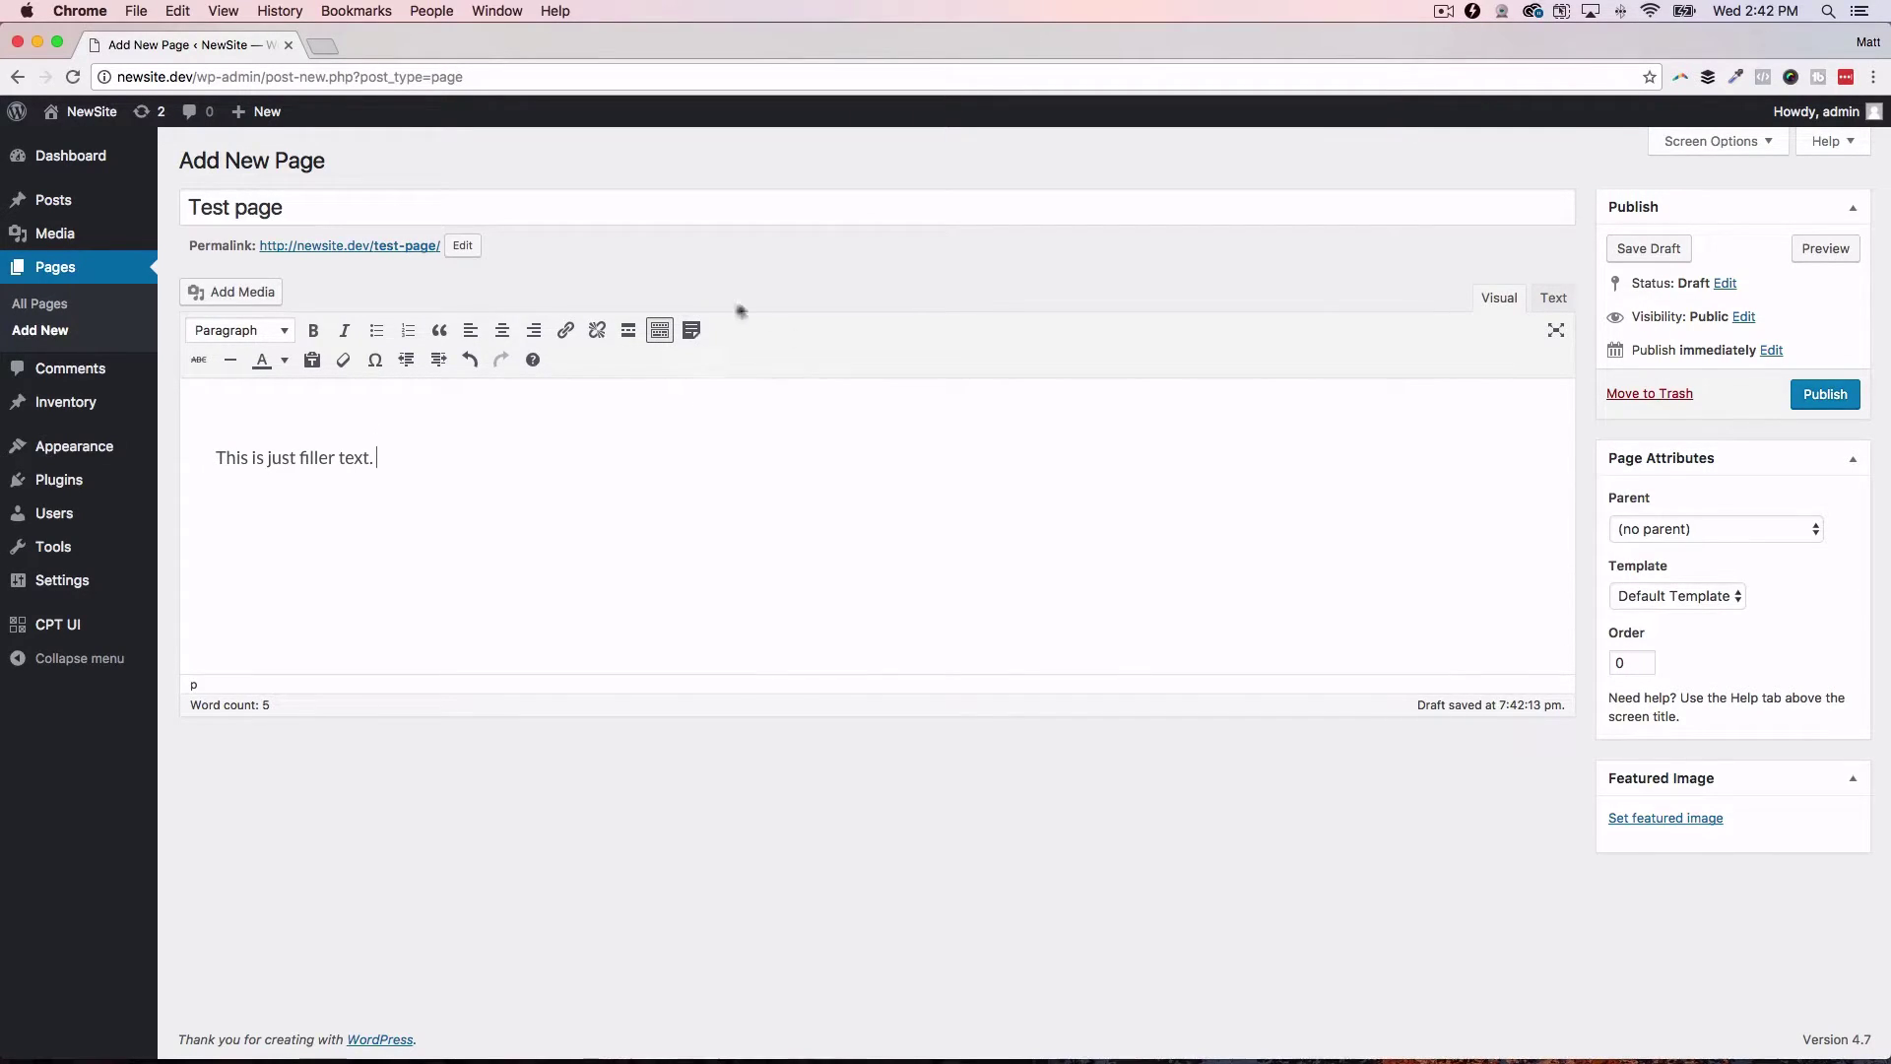
click(691, 332)
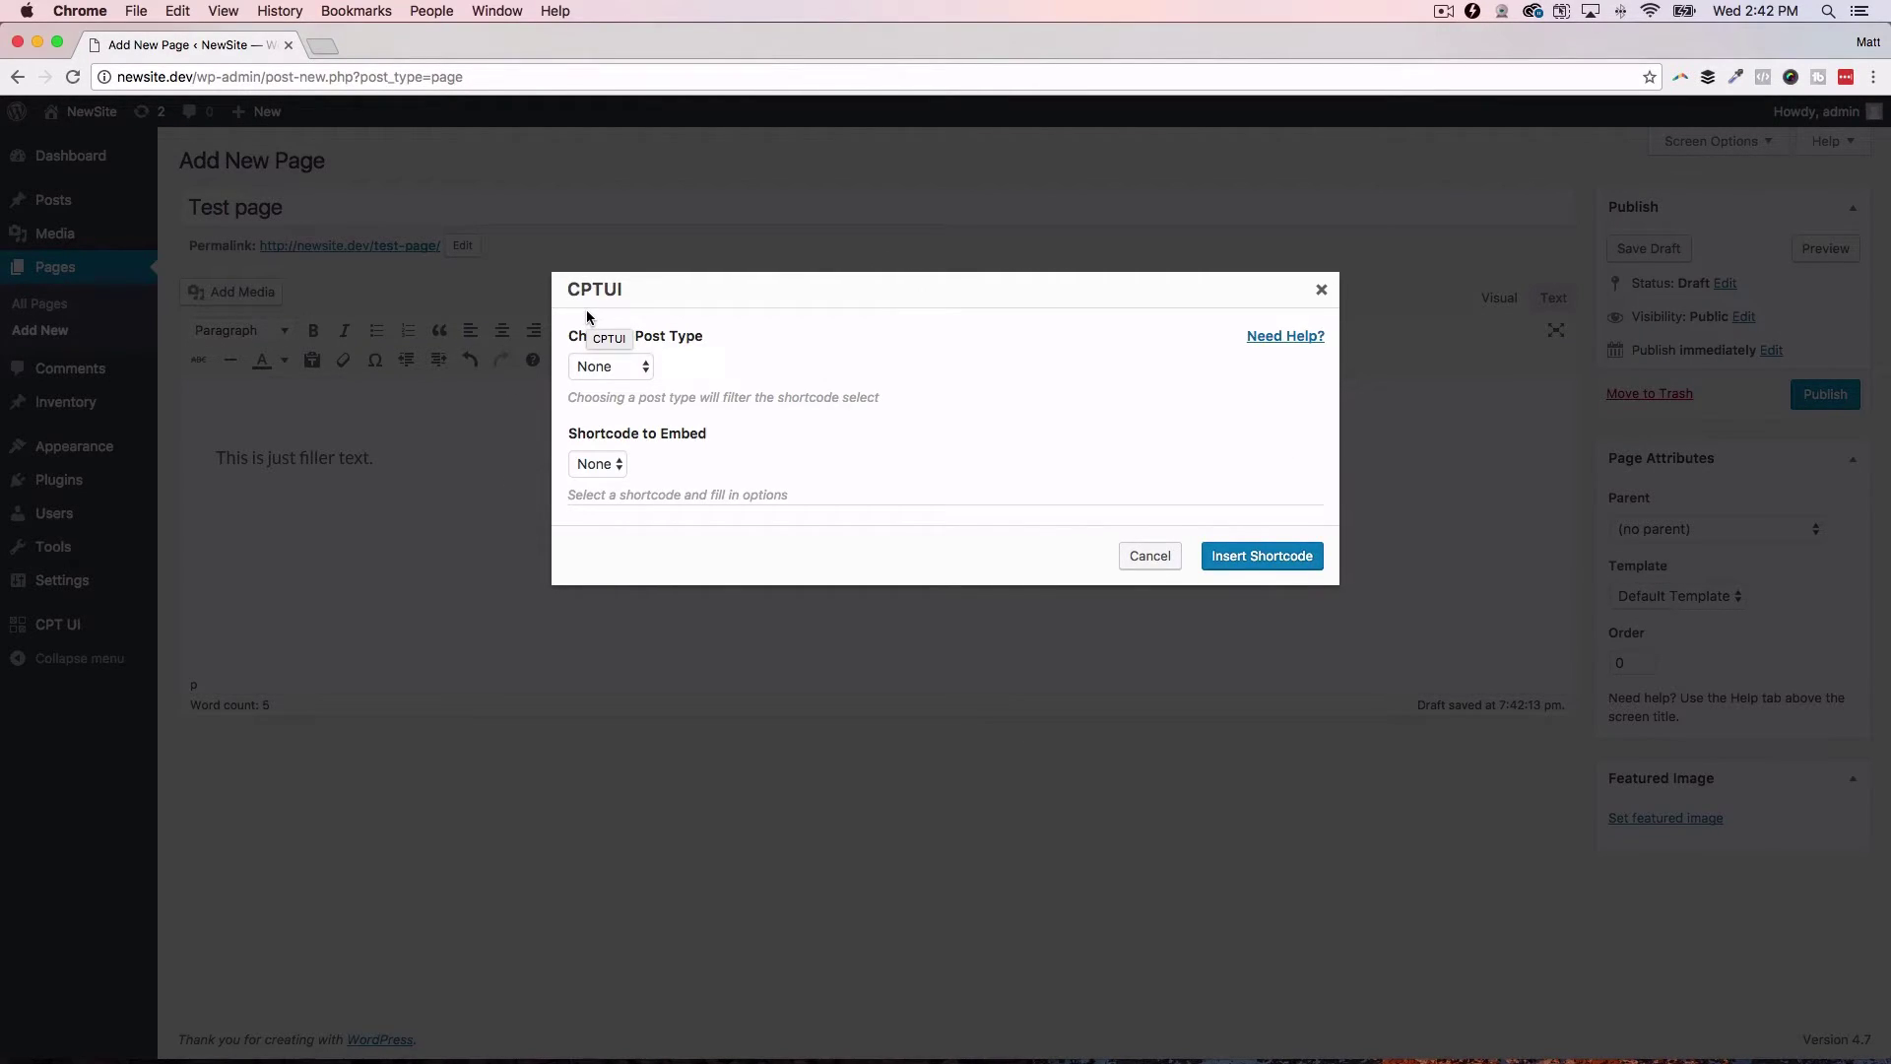
Step: Choose post type inventory and the Default shortcode, titled 'Our top 3 items'
click(644, 369)
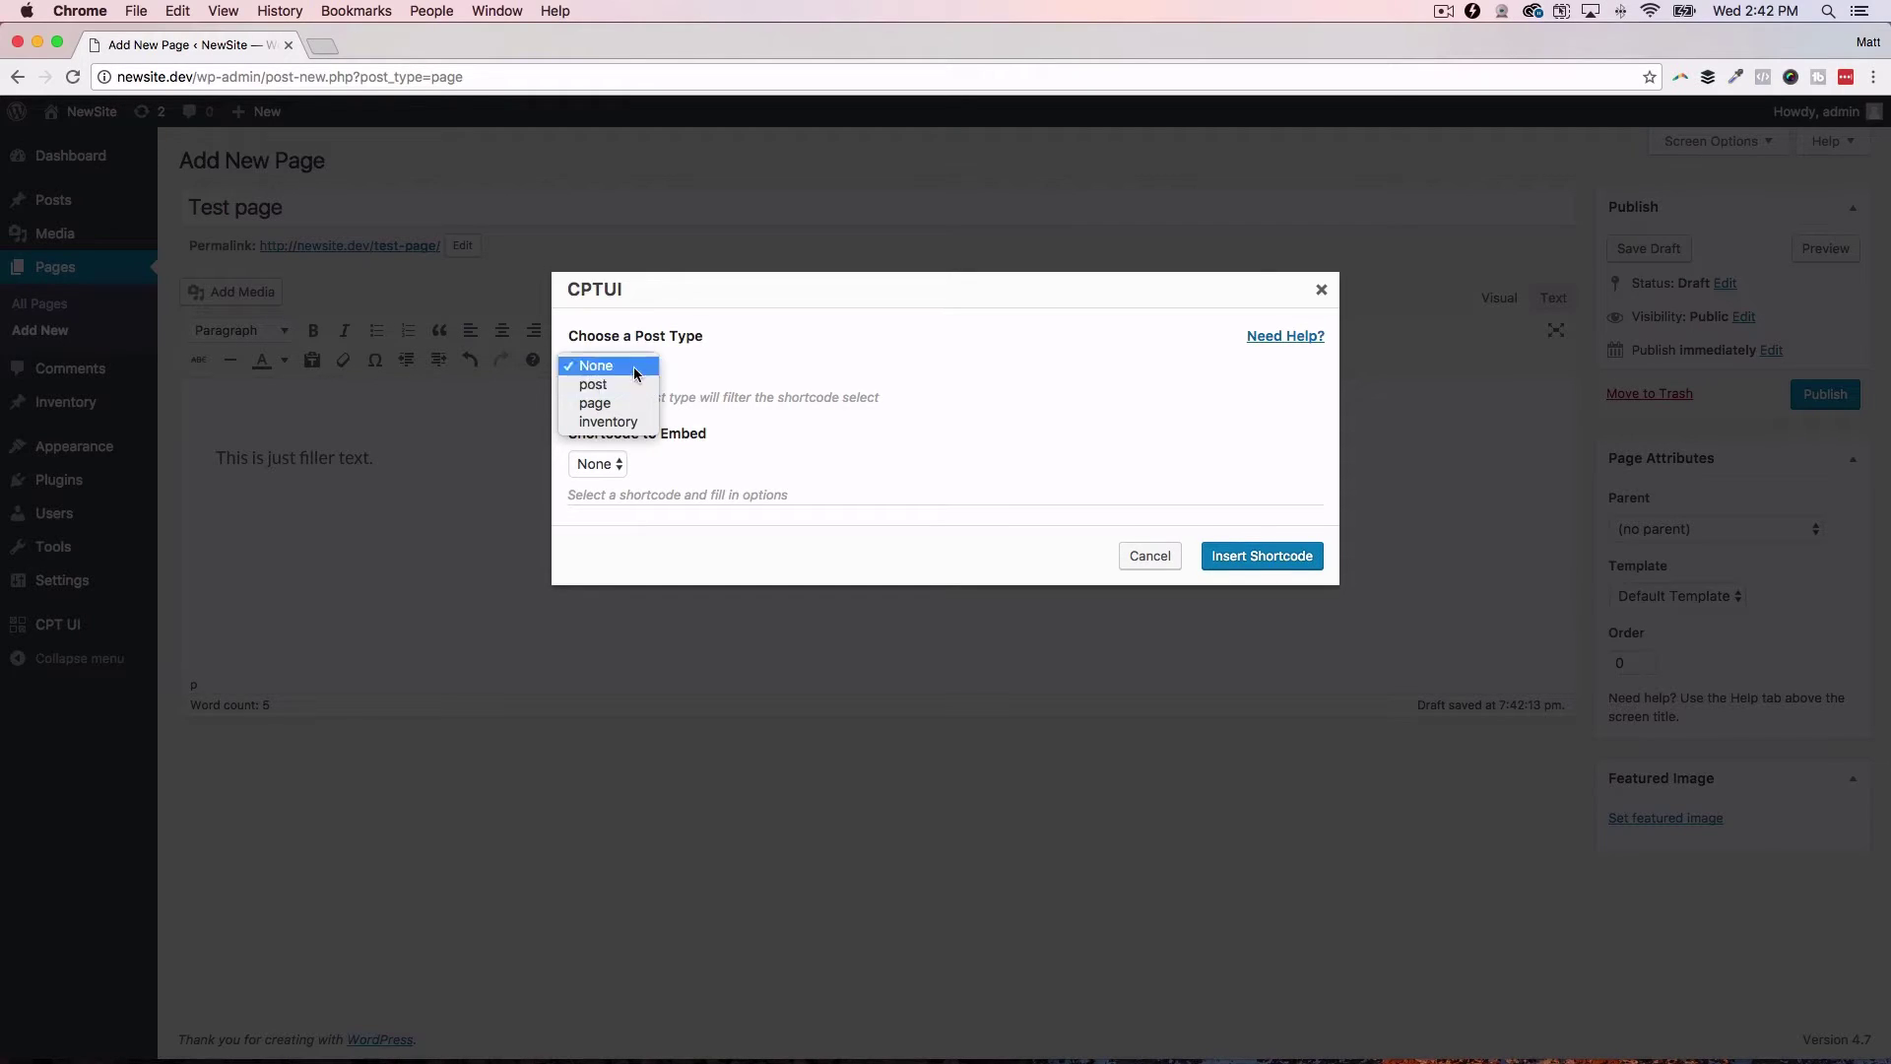
click(609, 422)
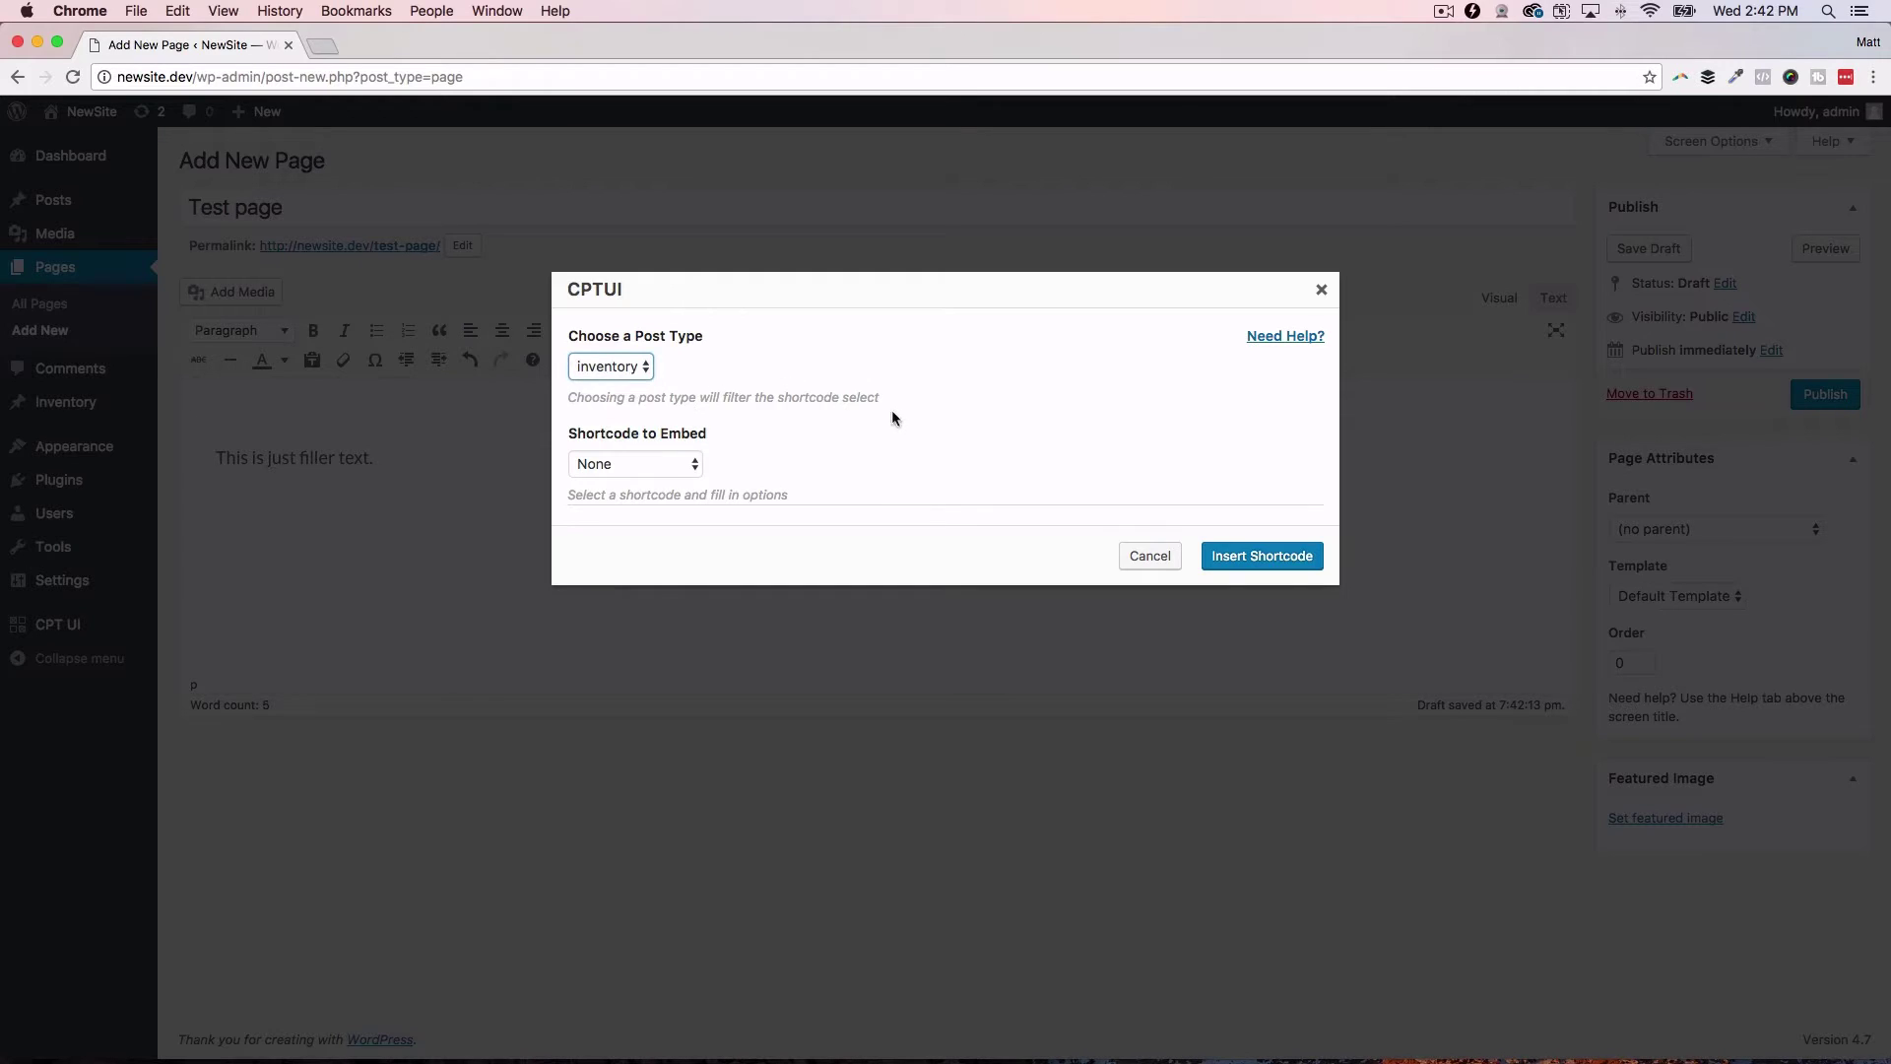
click(691, 465)
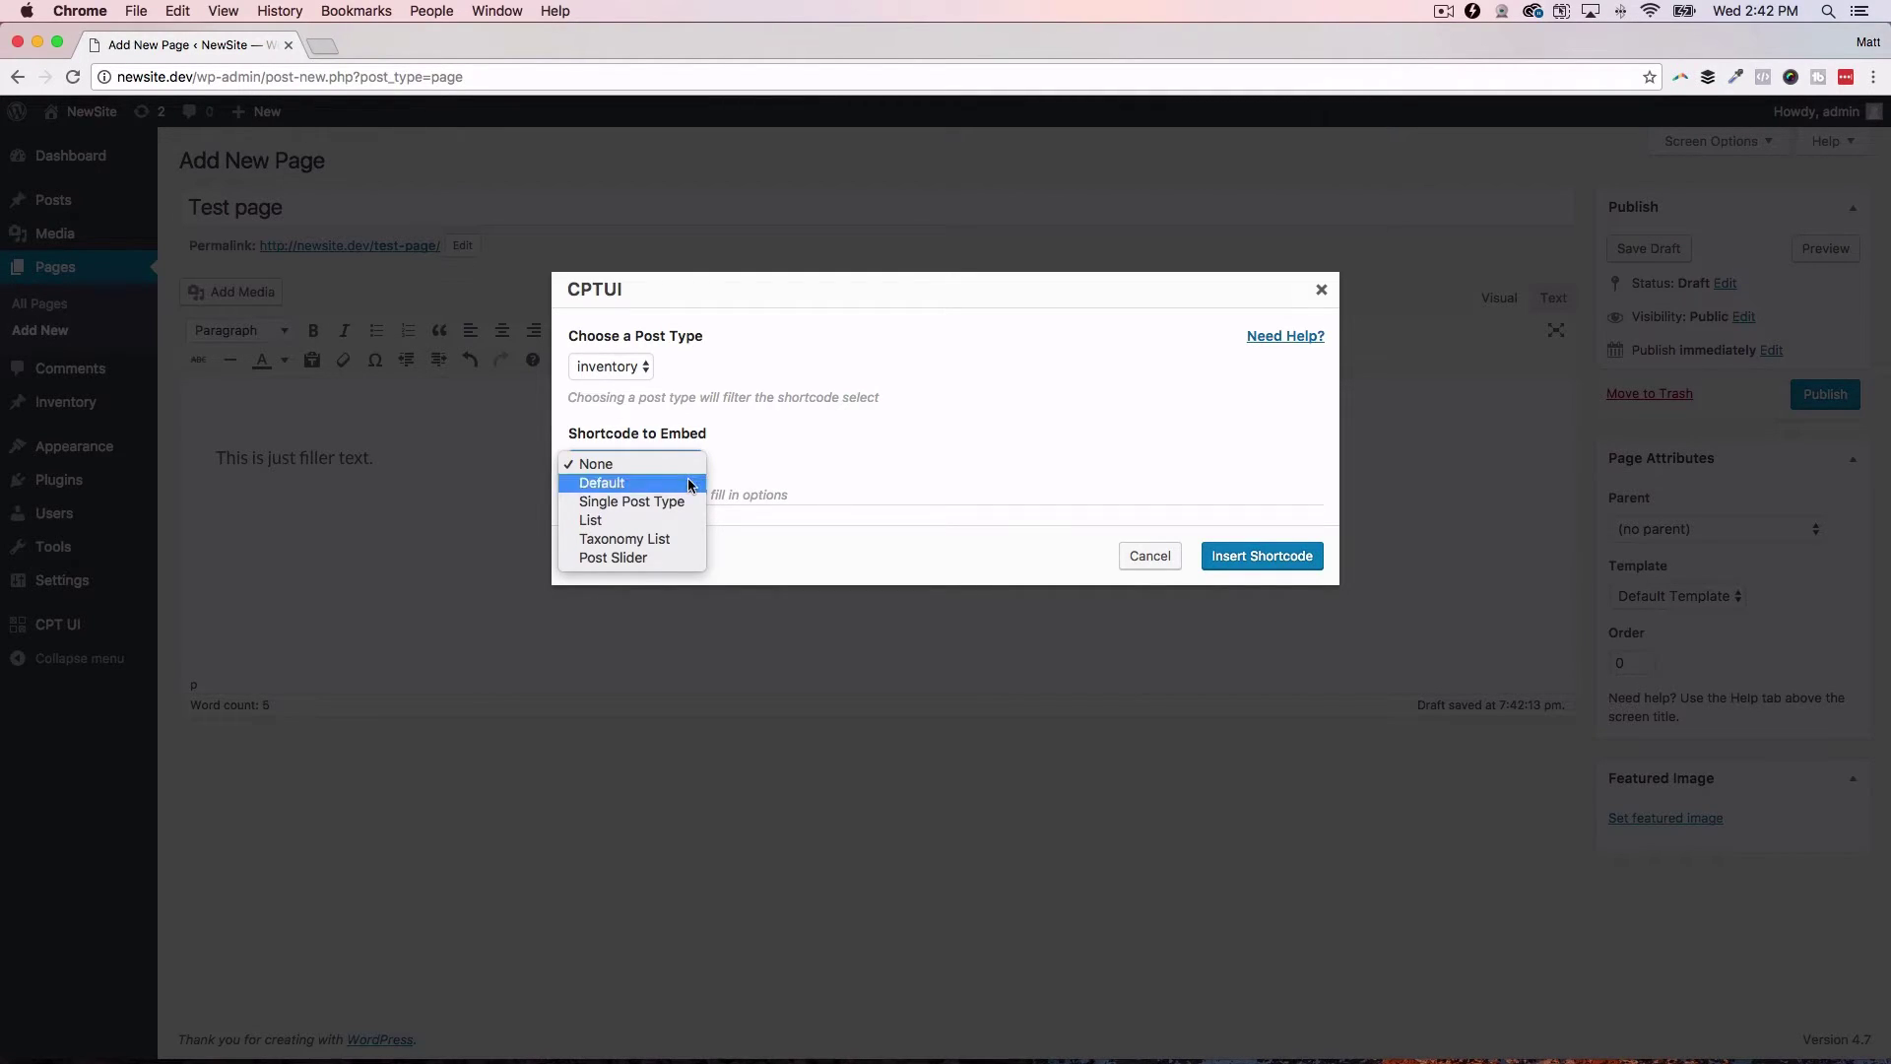
click(679, 483)
scroll(1244, 451, down, 3)
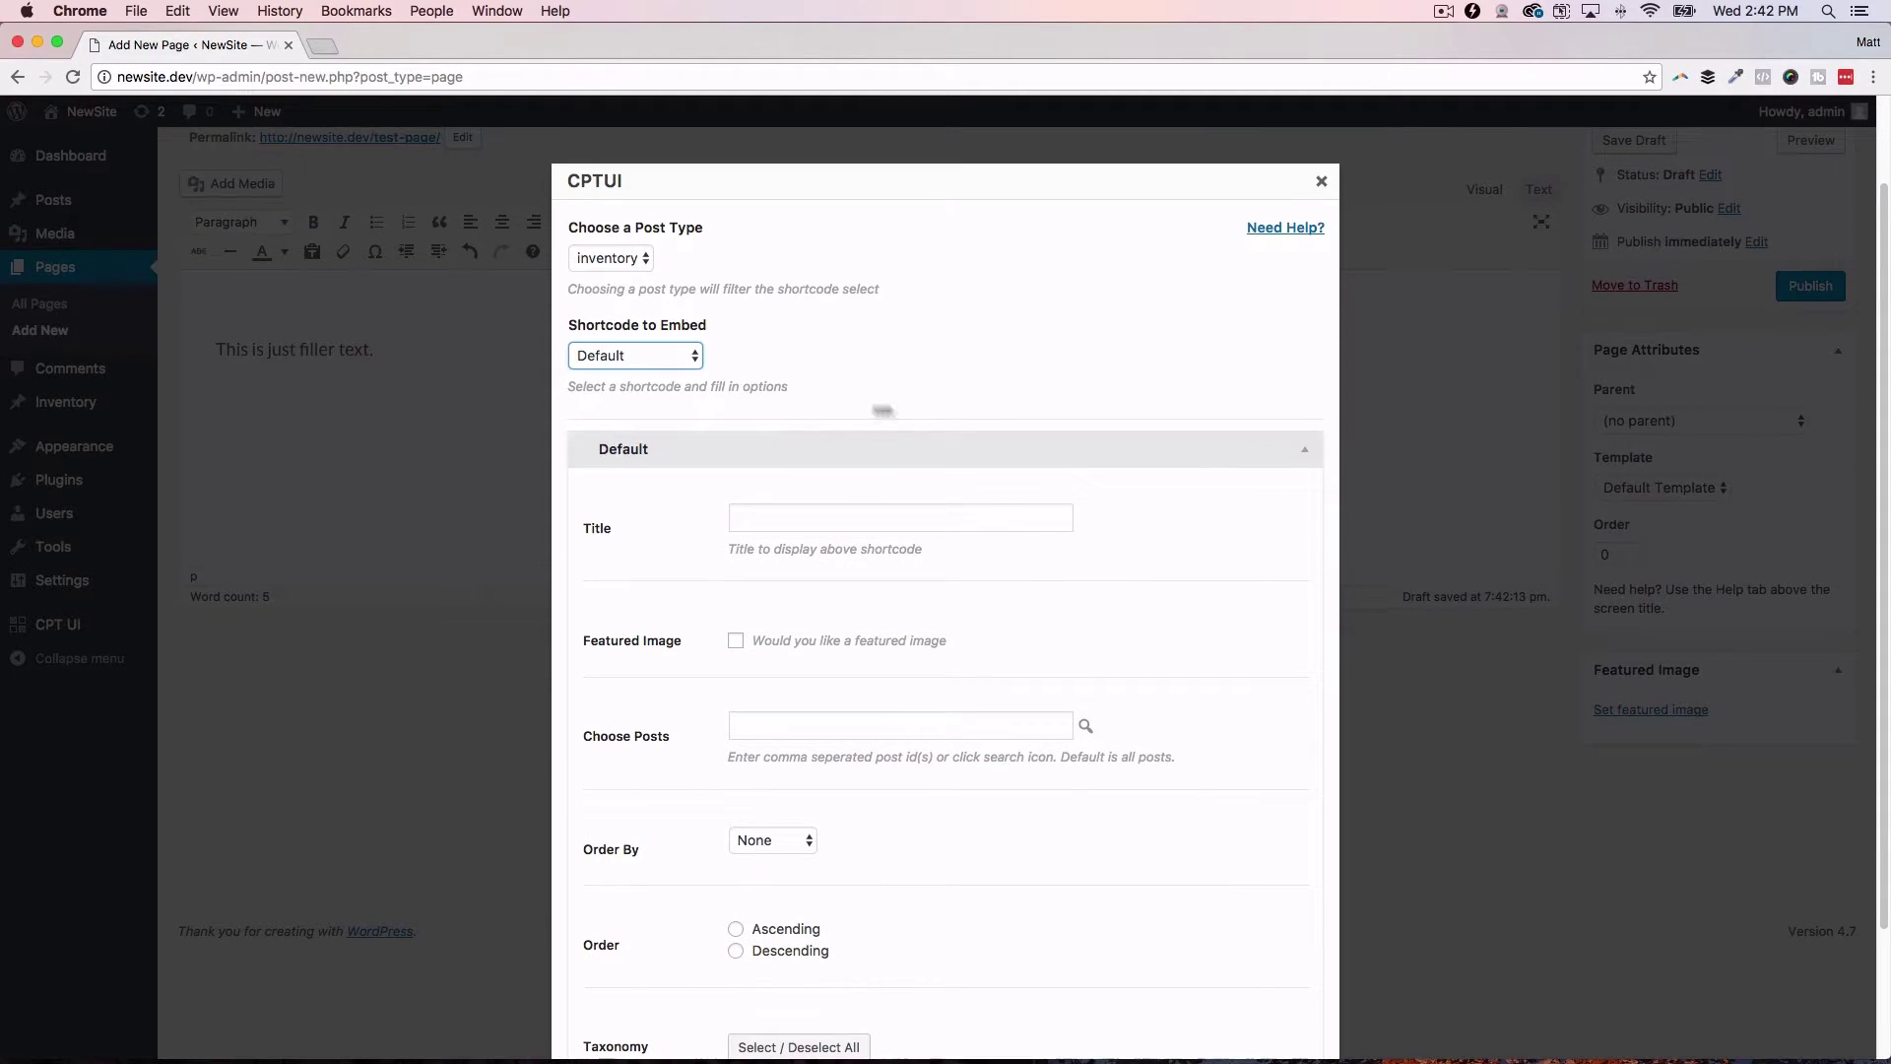
scroll(754, 415, down, 3)
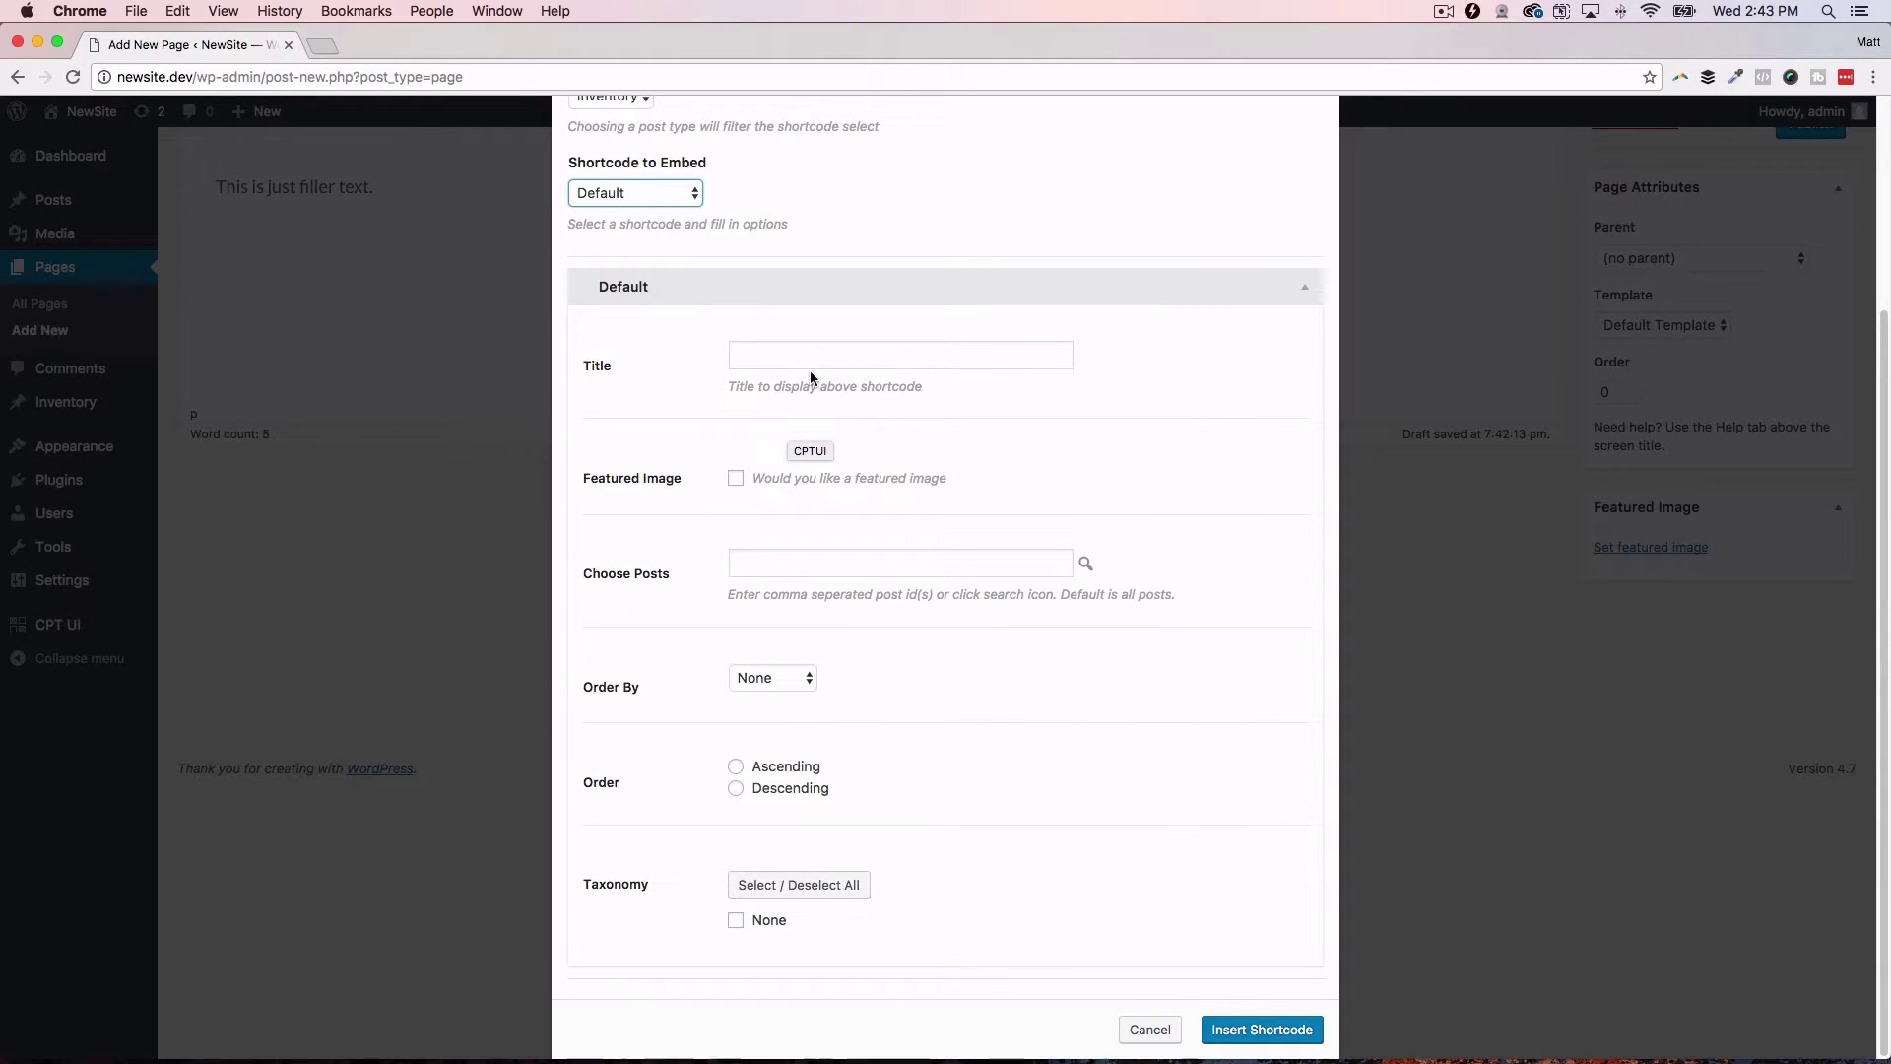
click(794, 355)
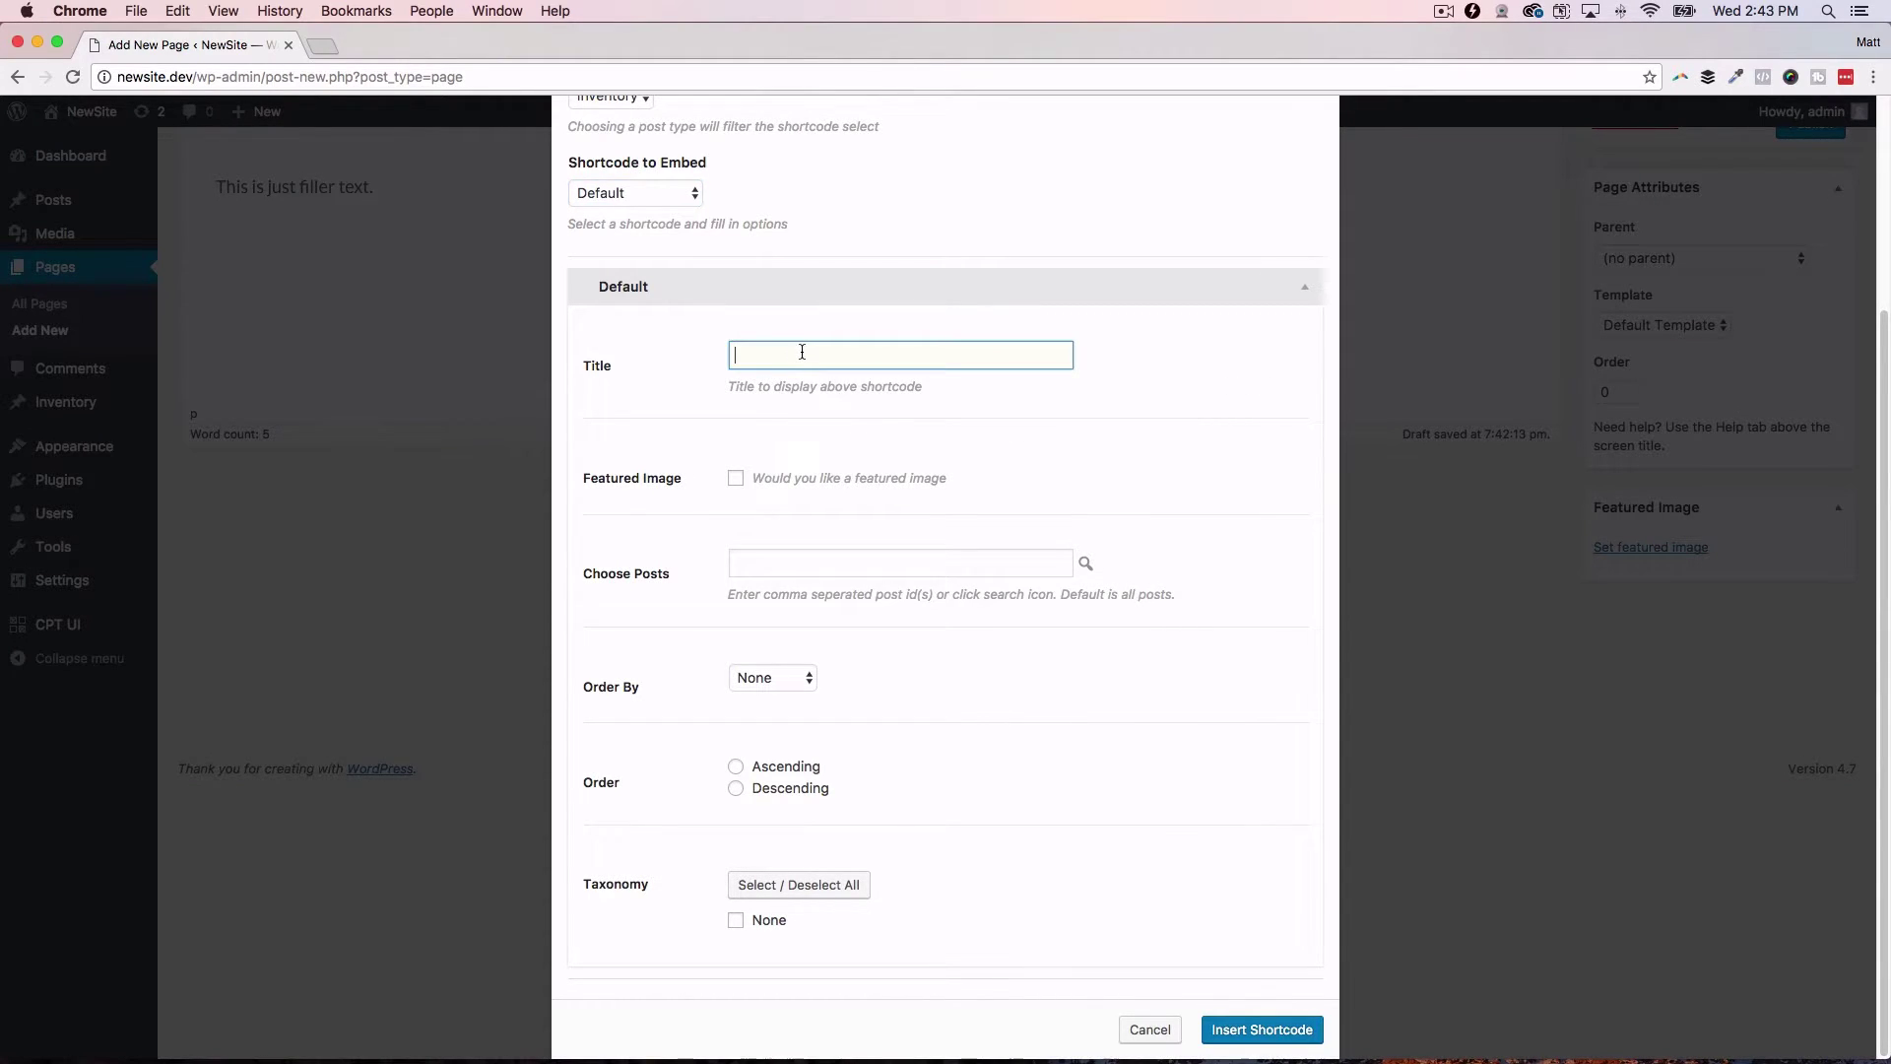
text(Our top 3 items)
Step: Enable Featured Image, leave included posts and ordering at None, and insert the shortcode
click(736, 479)
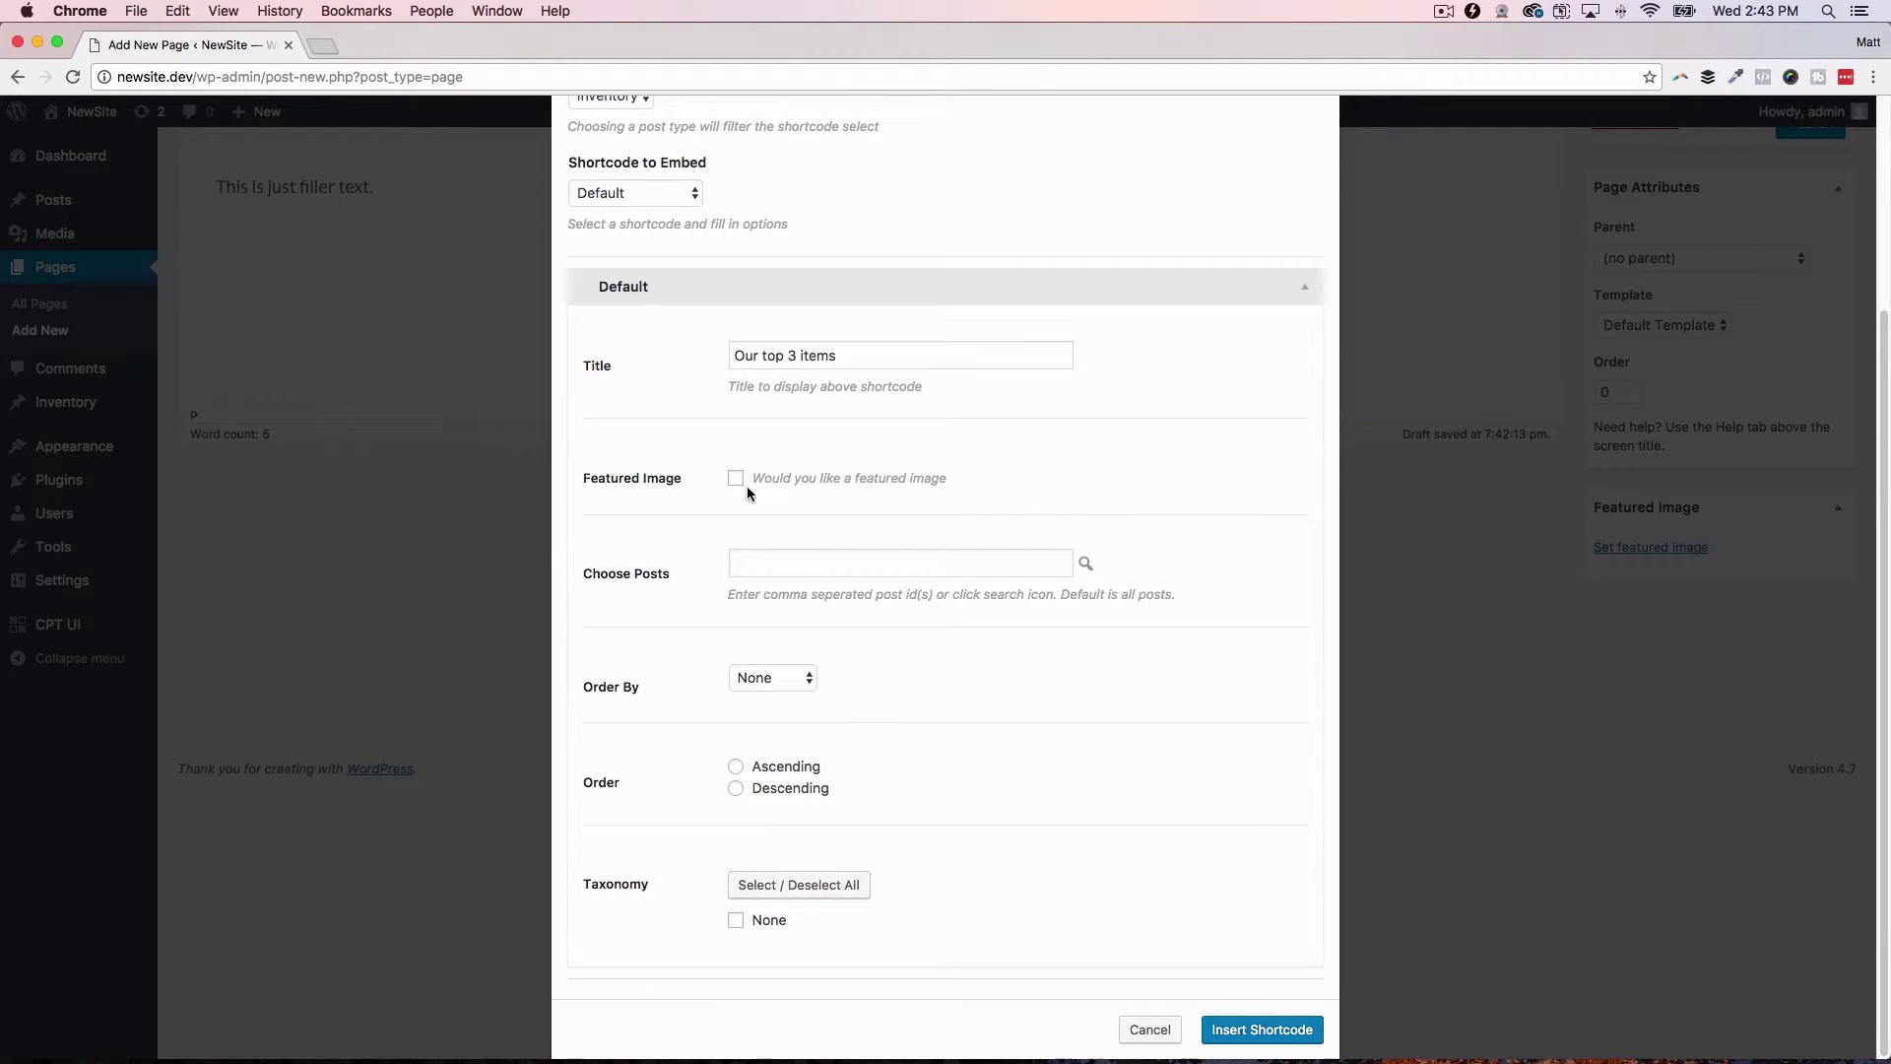
click(918, 557)
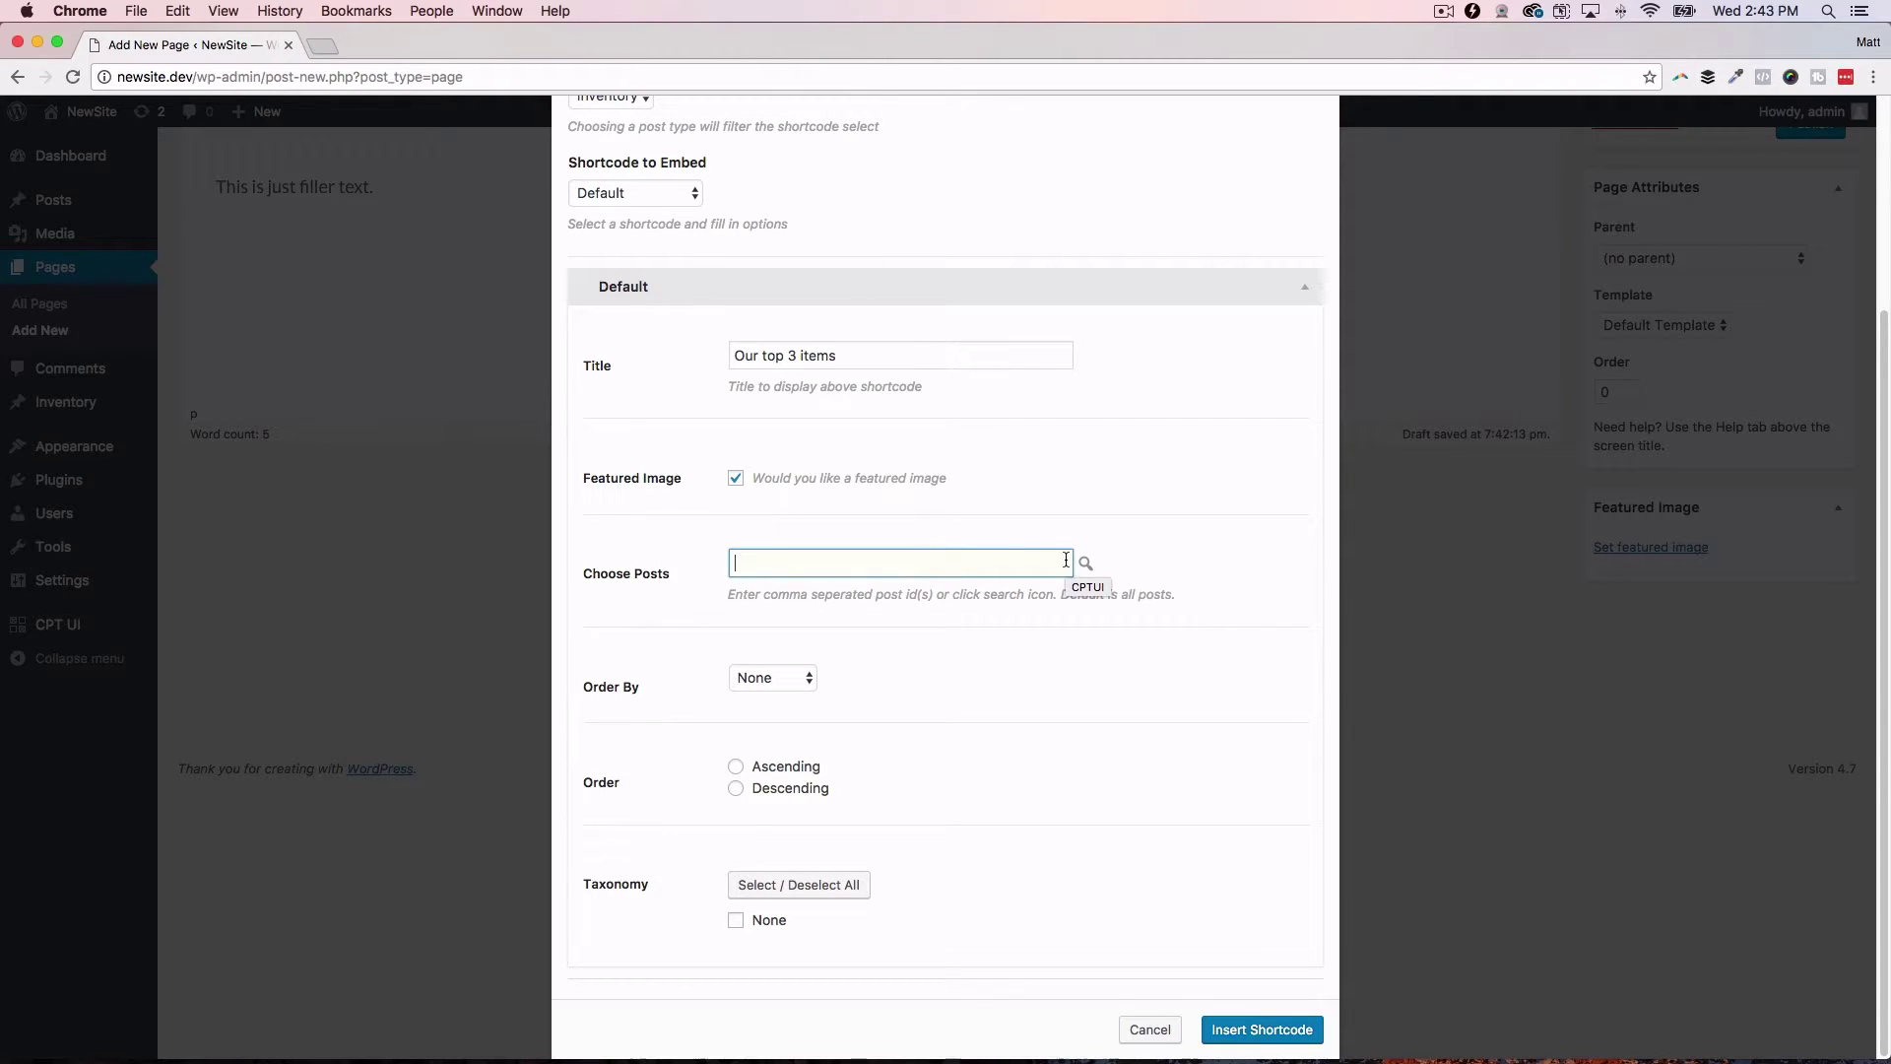
click(1085, 562)
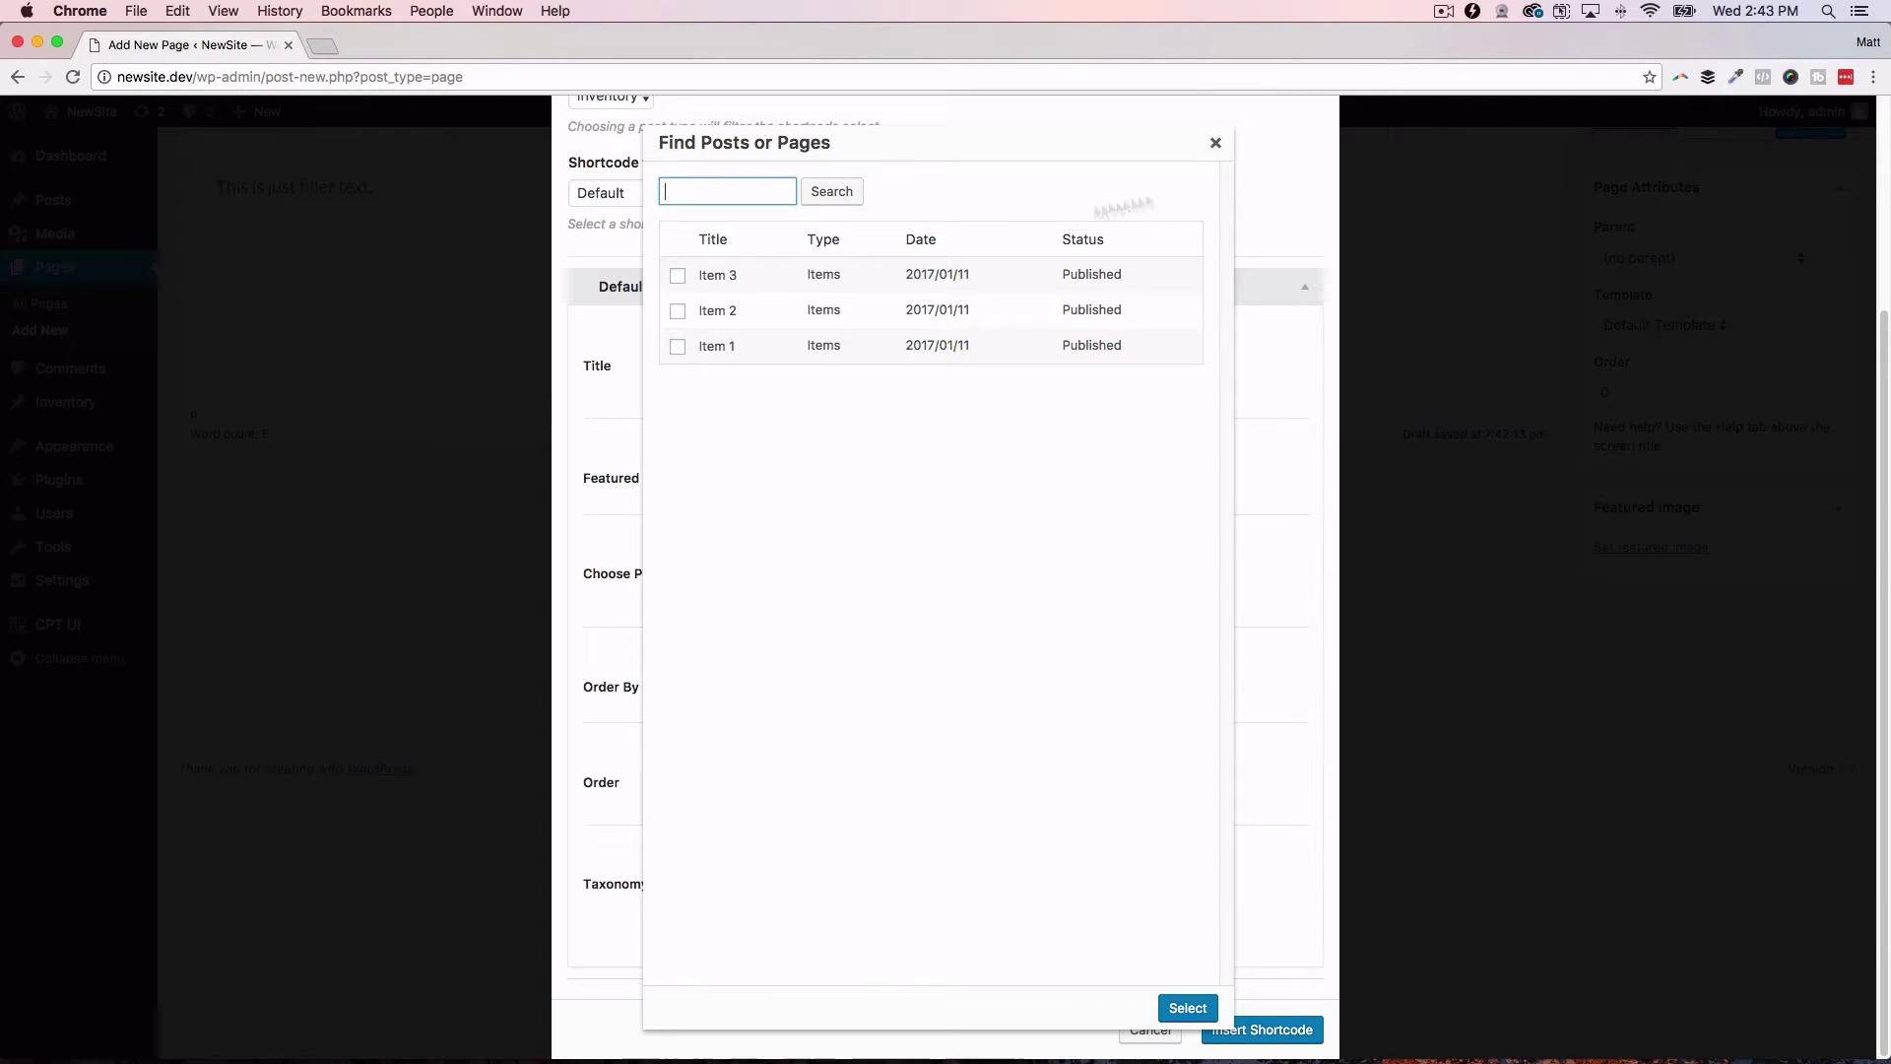
click(1217, 146)
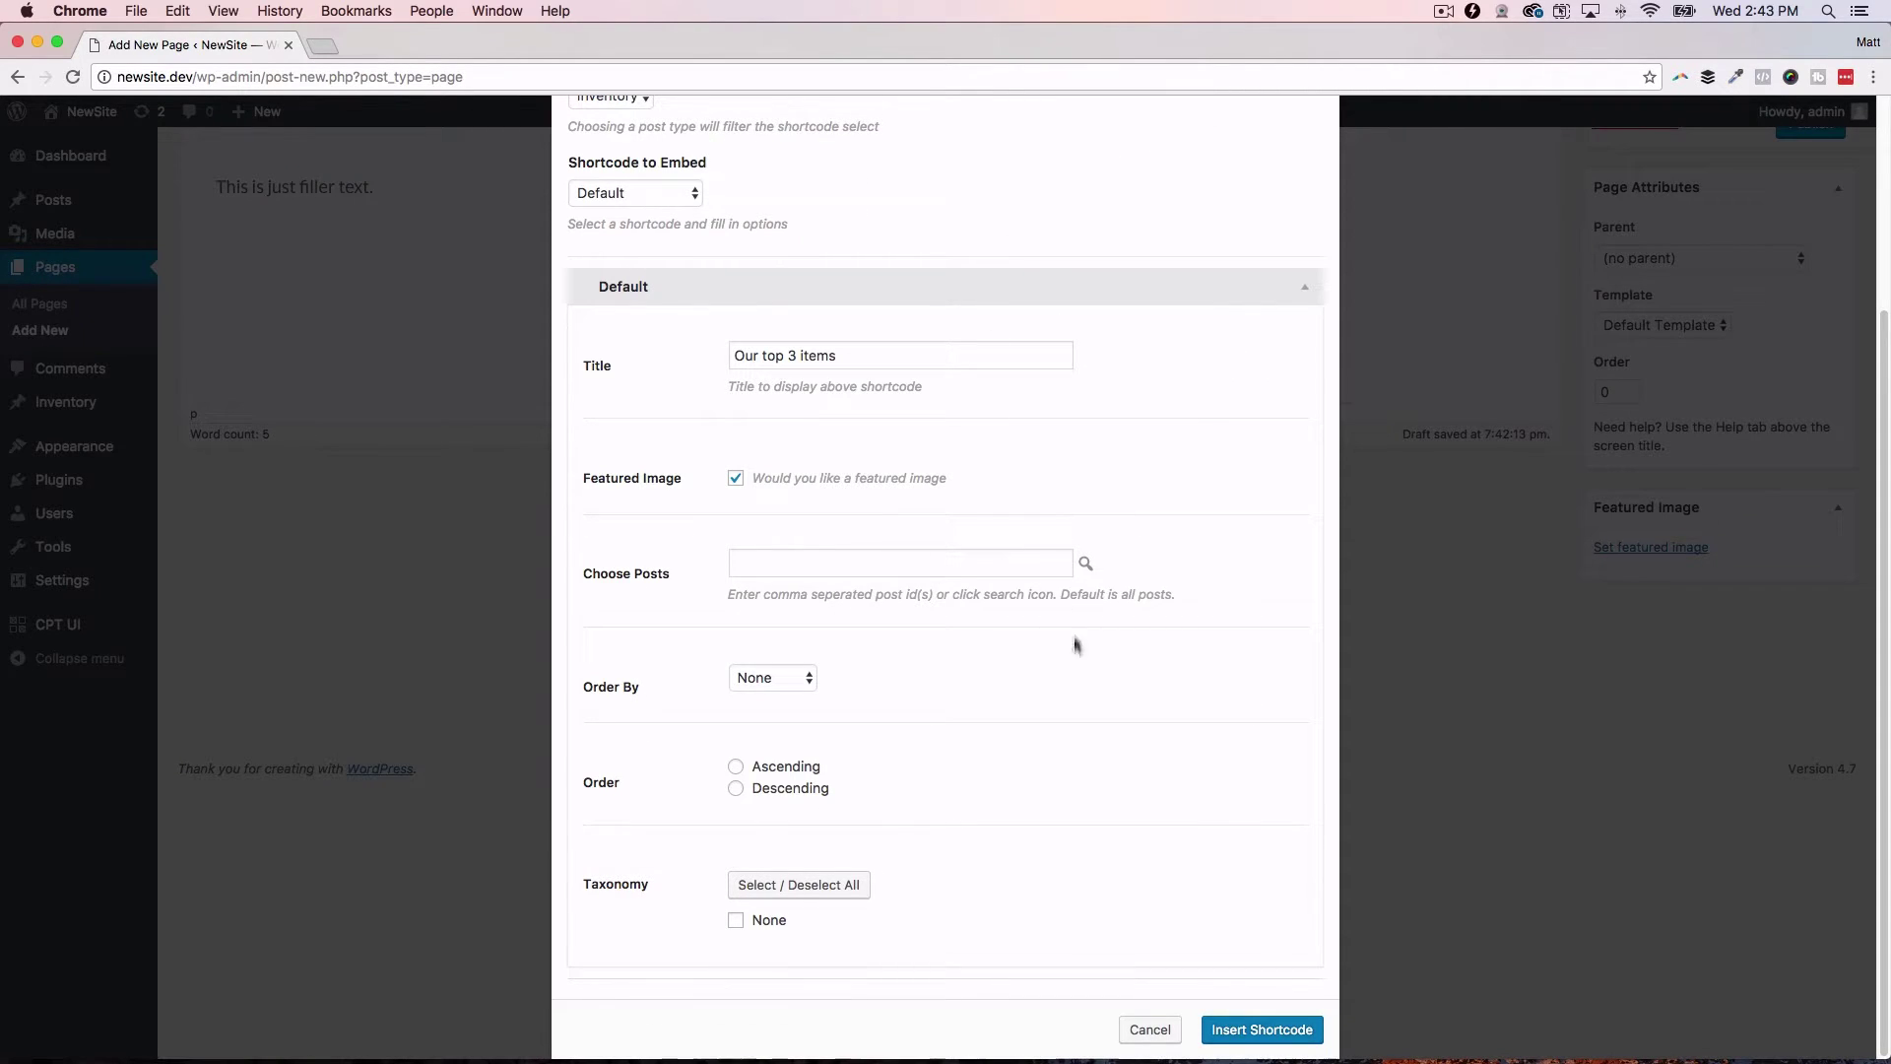
click(786, 683)
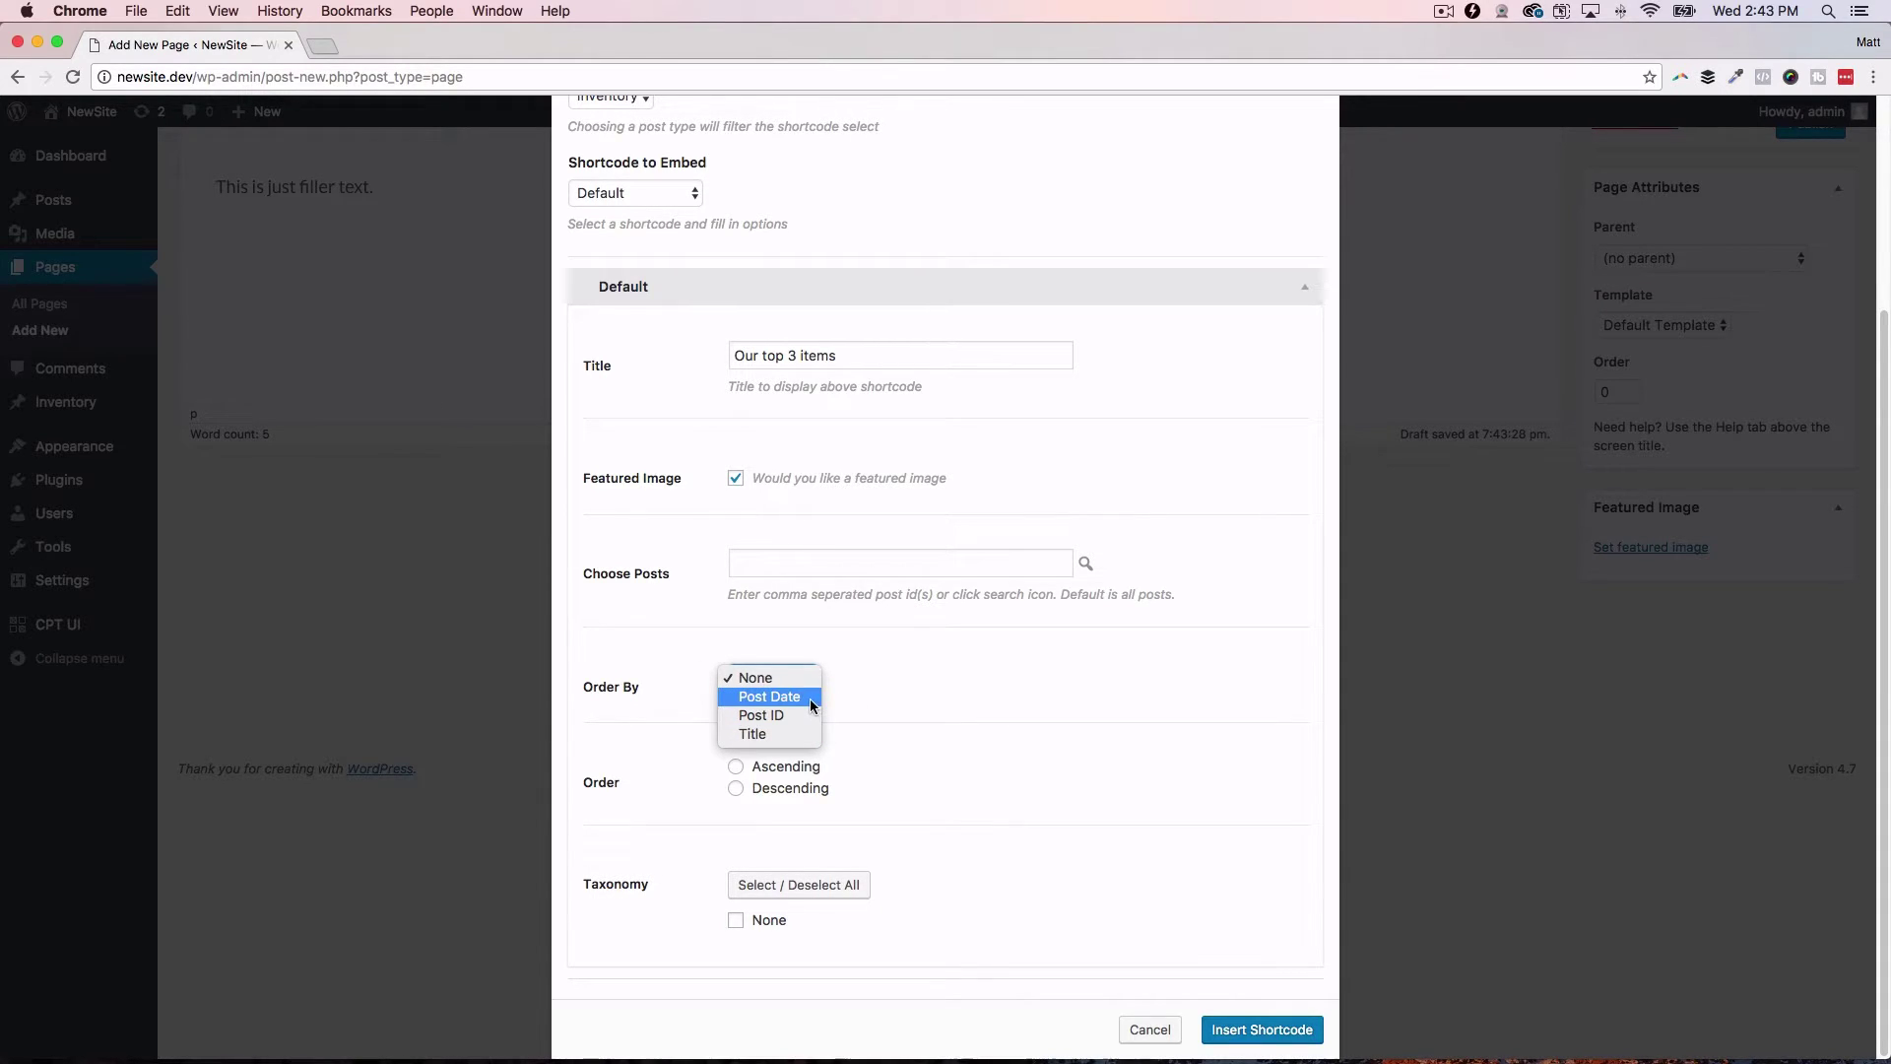
click(990, 701)
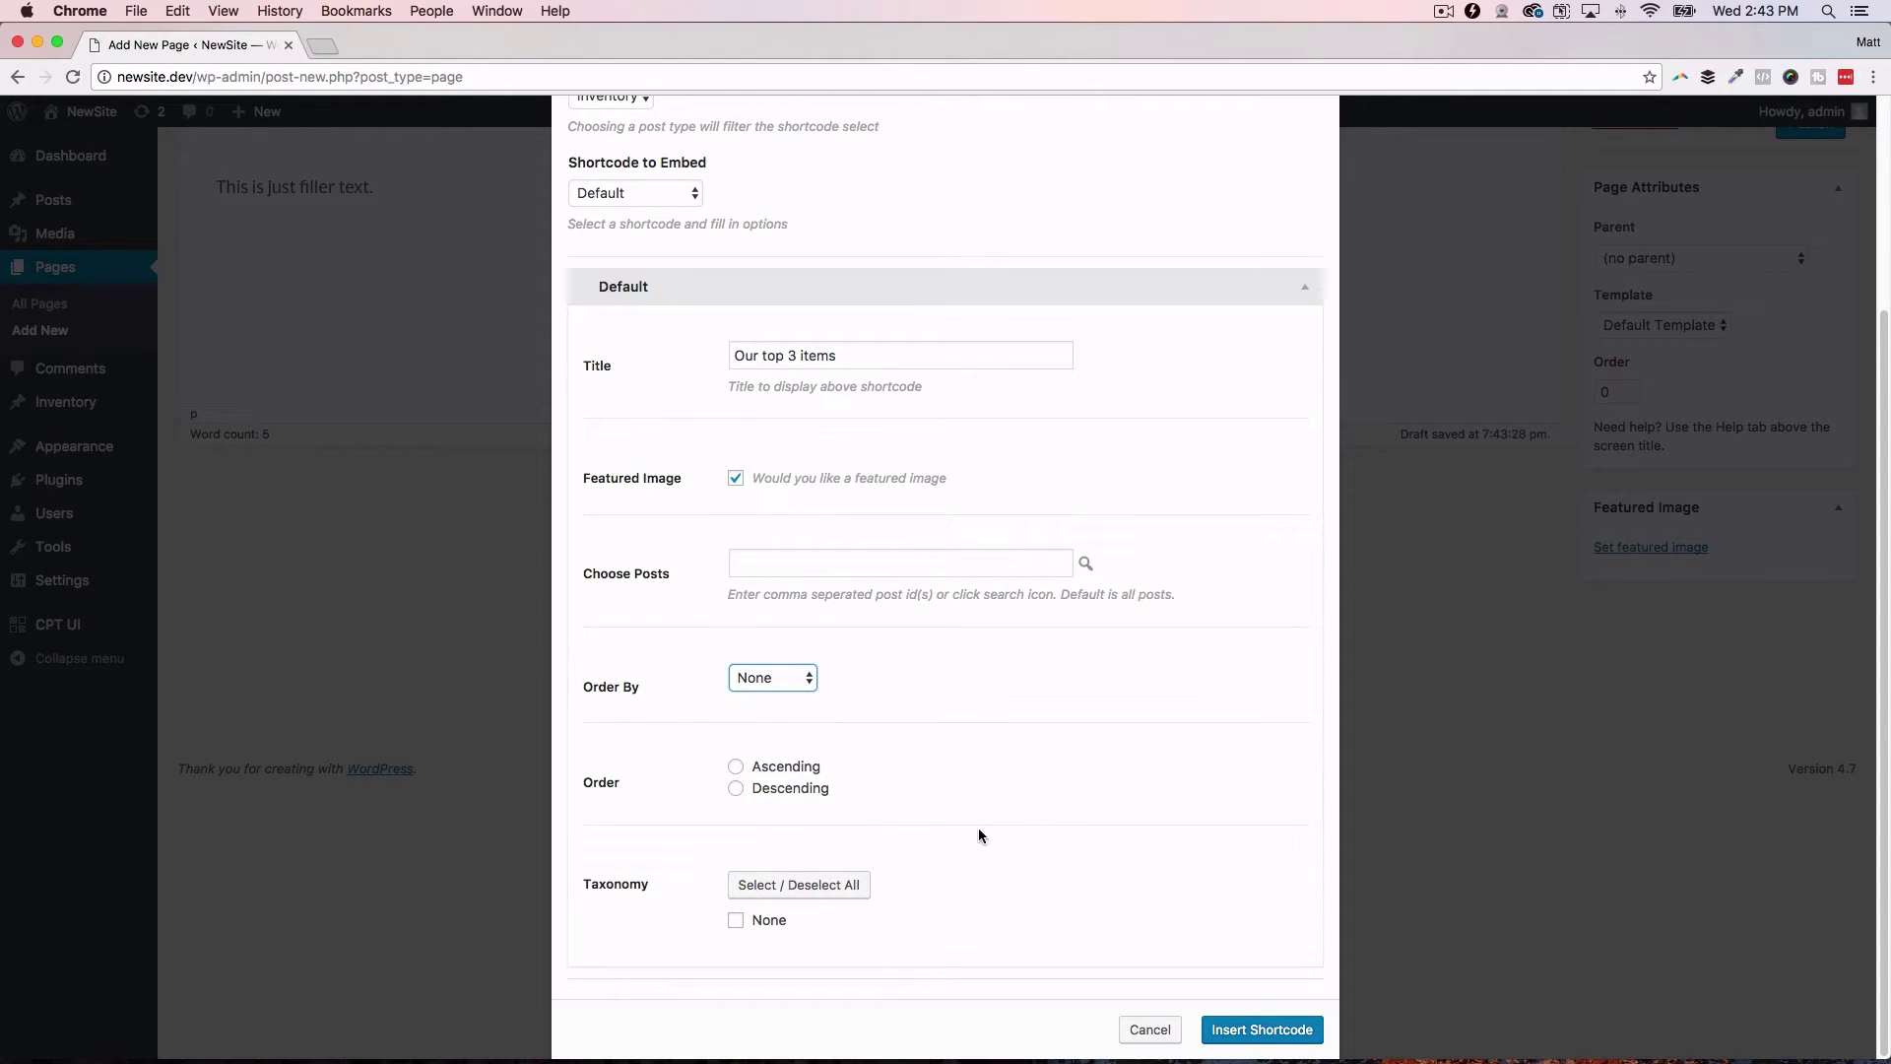
click(1259, 1029)
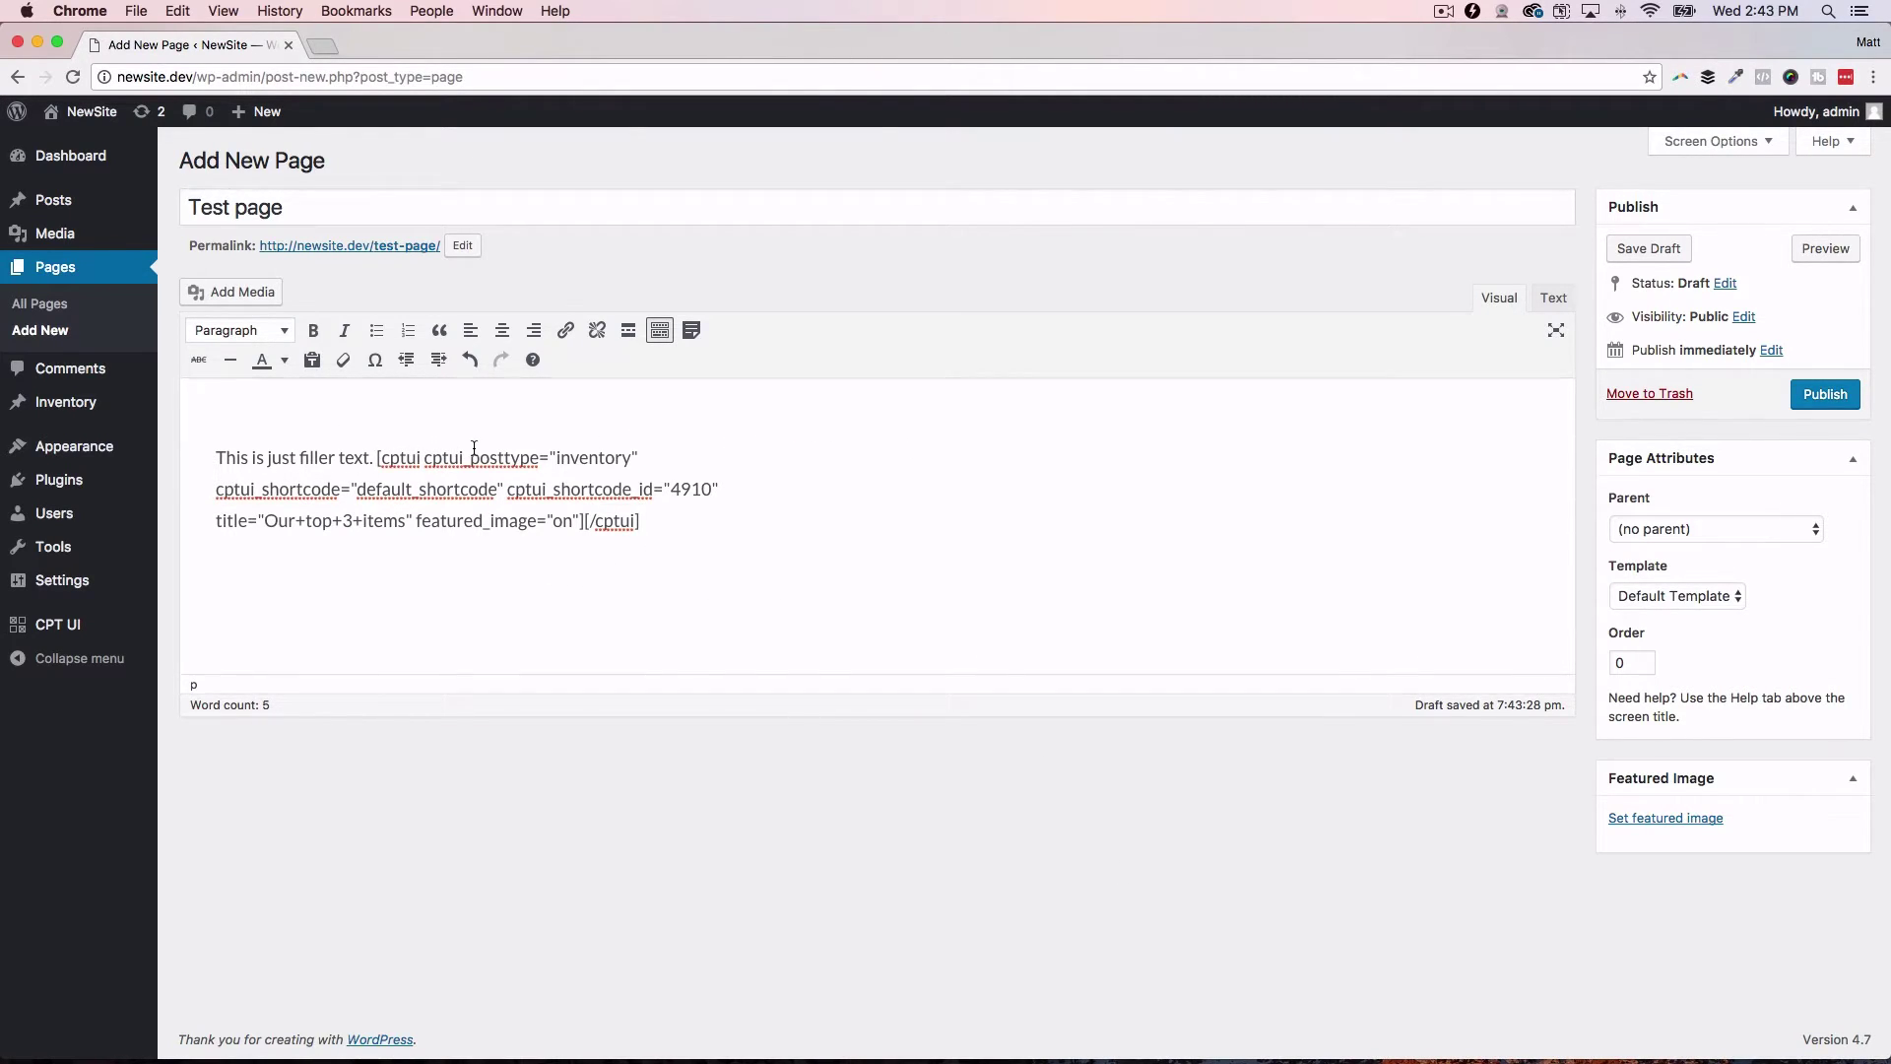
Step: Put the shortcode on its own line, publish Test page, and open its live view in a new tab
click(378, 458)
key(Return)
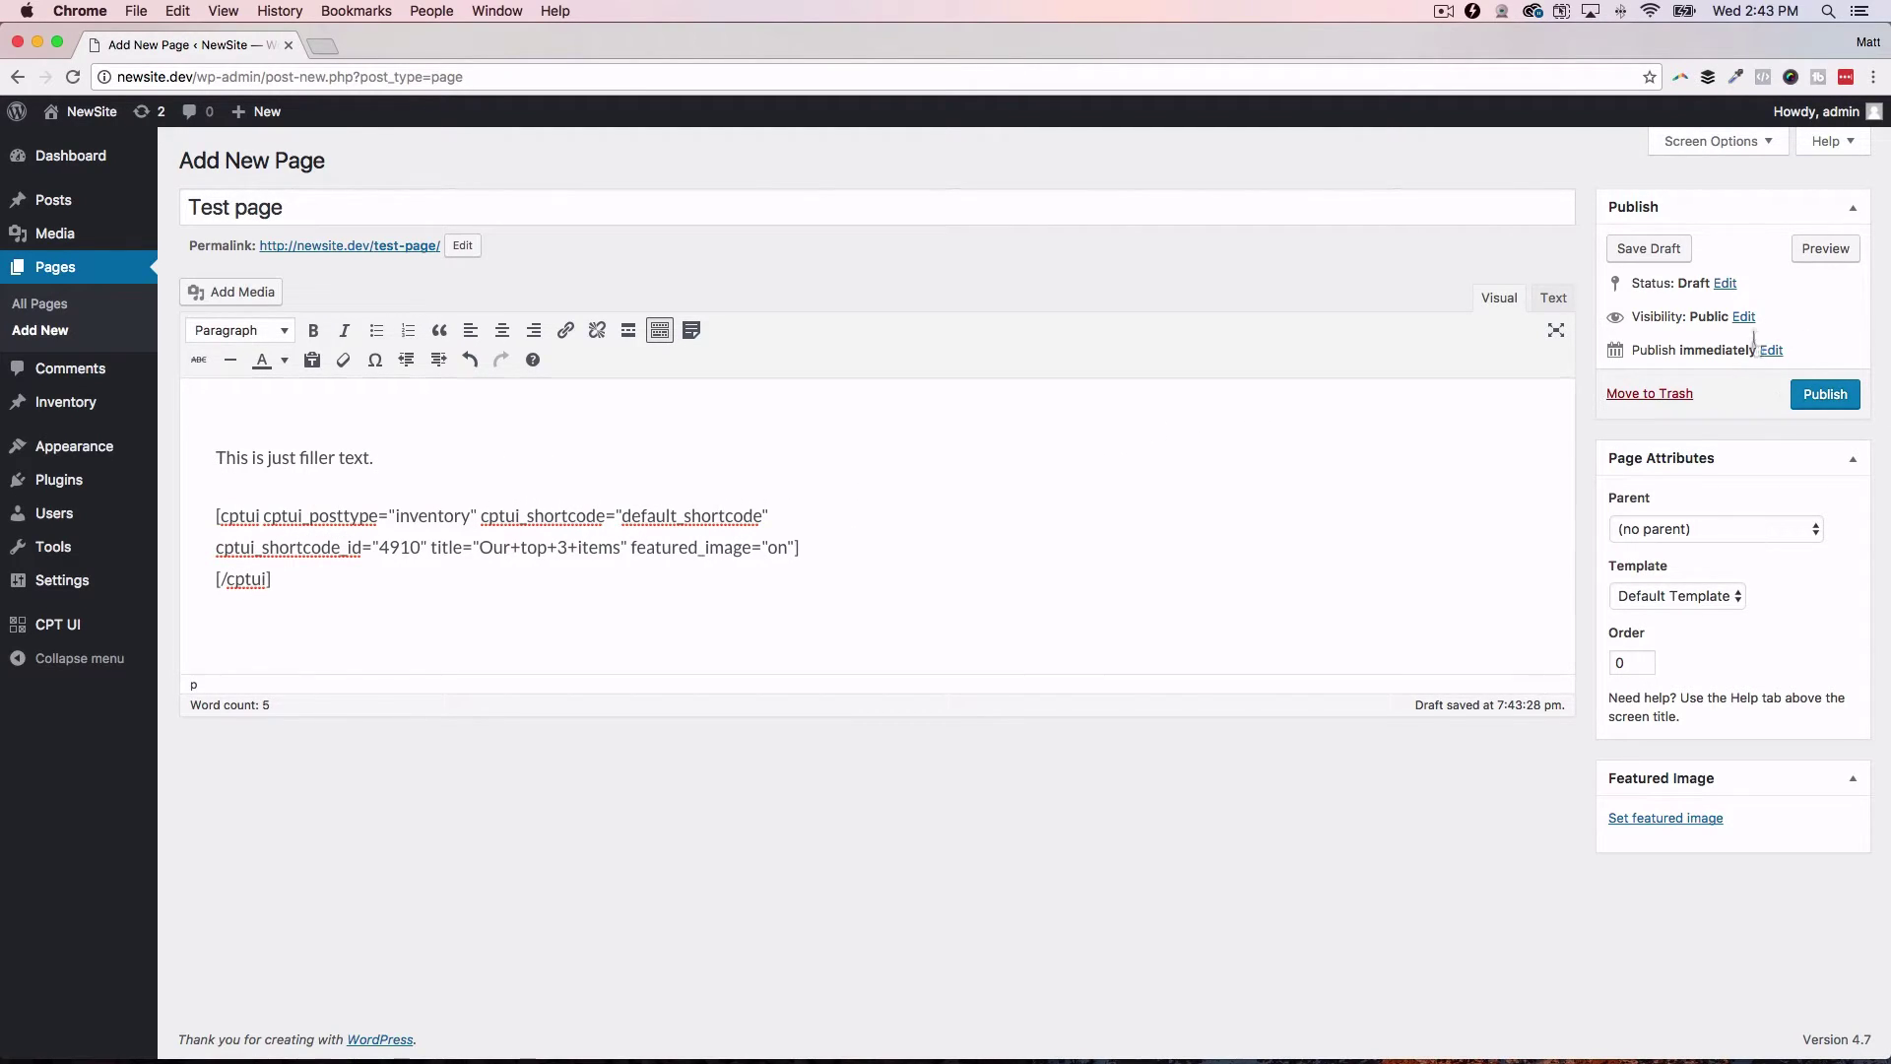
click(1818, 392)
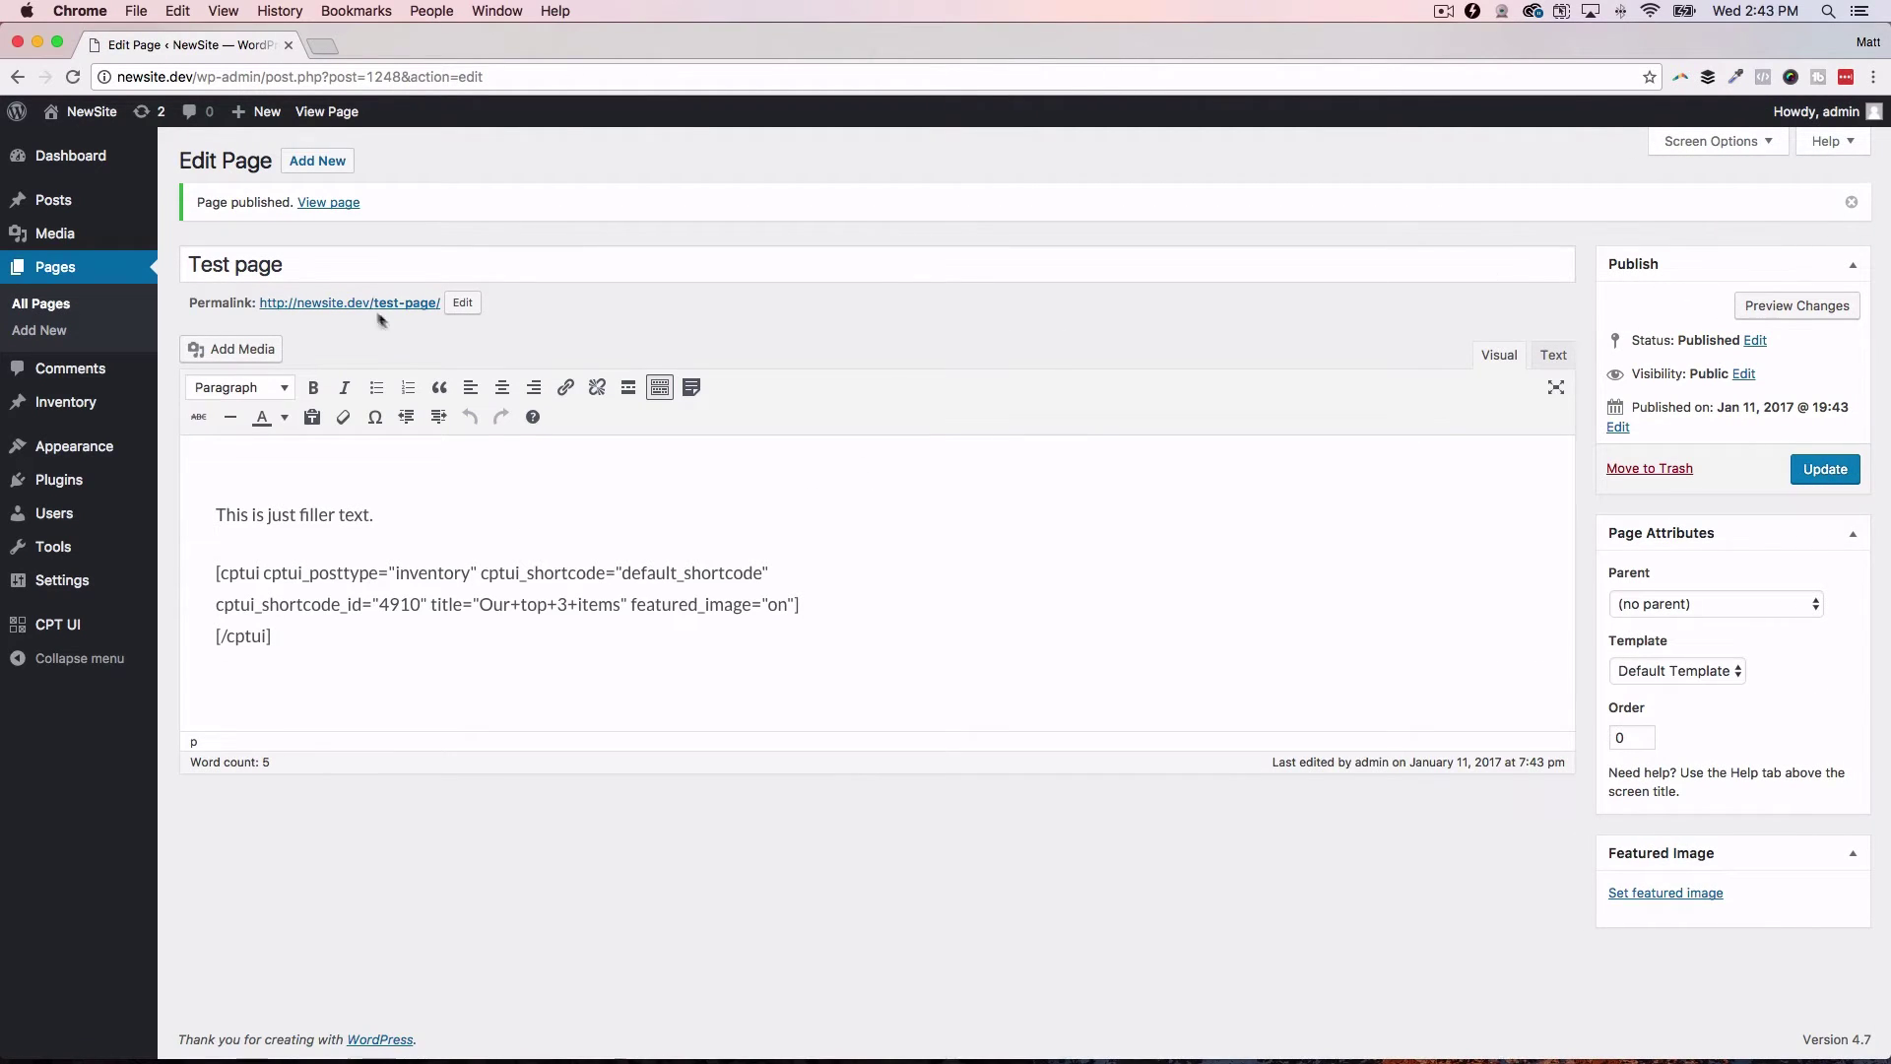
super+click(383, 306)
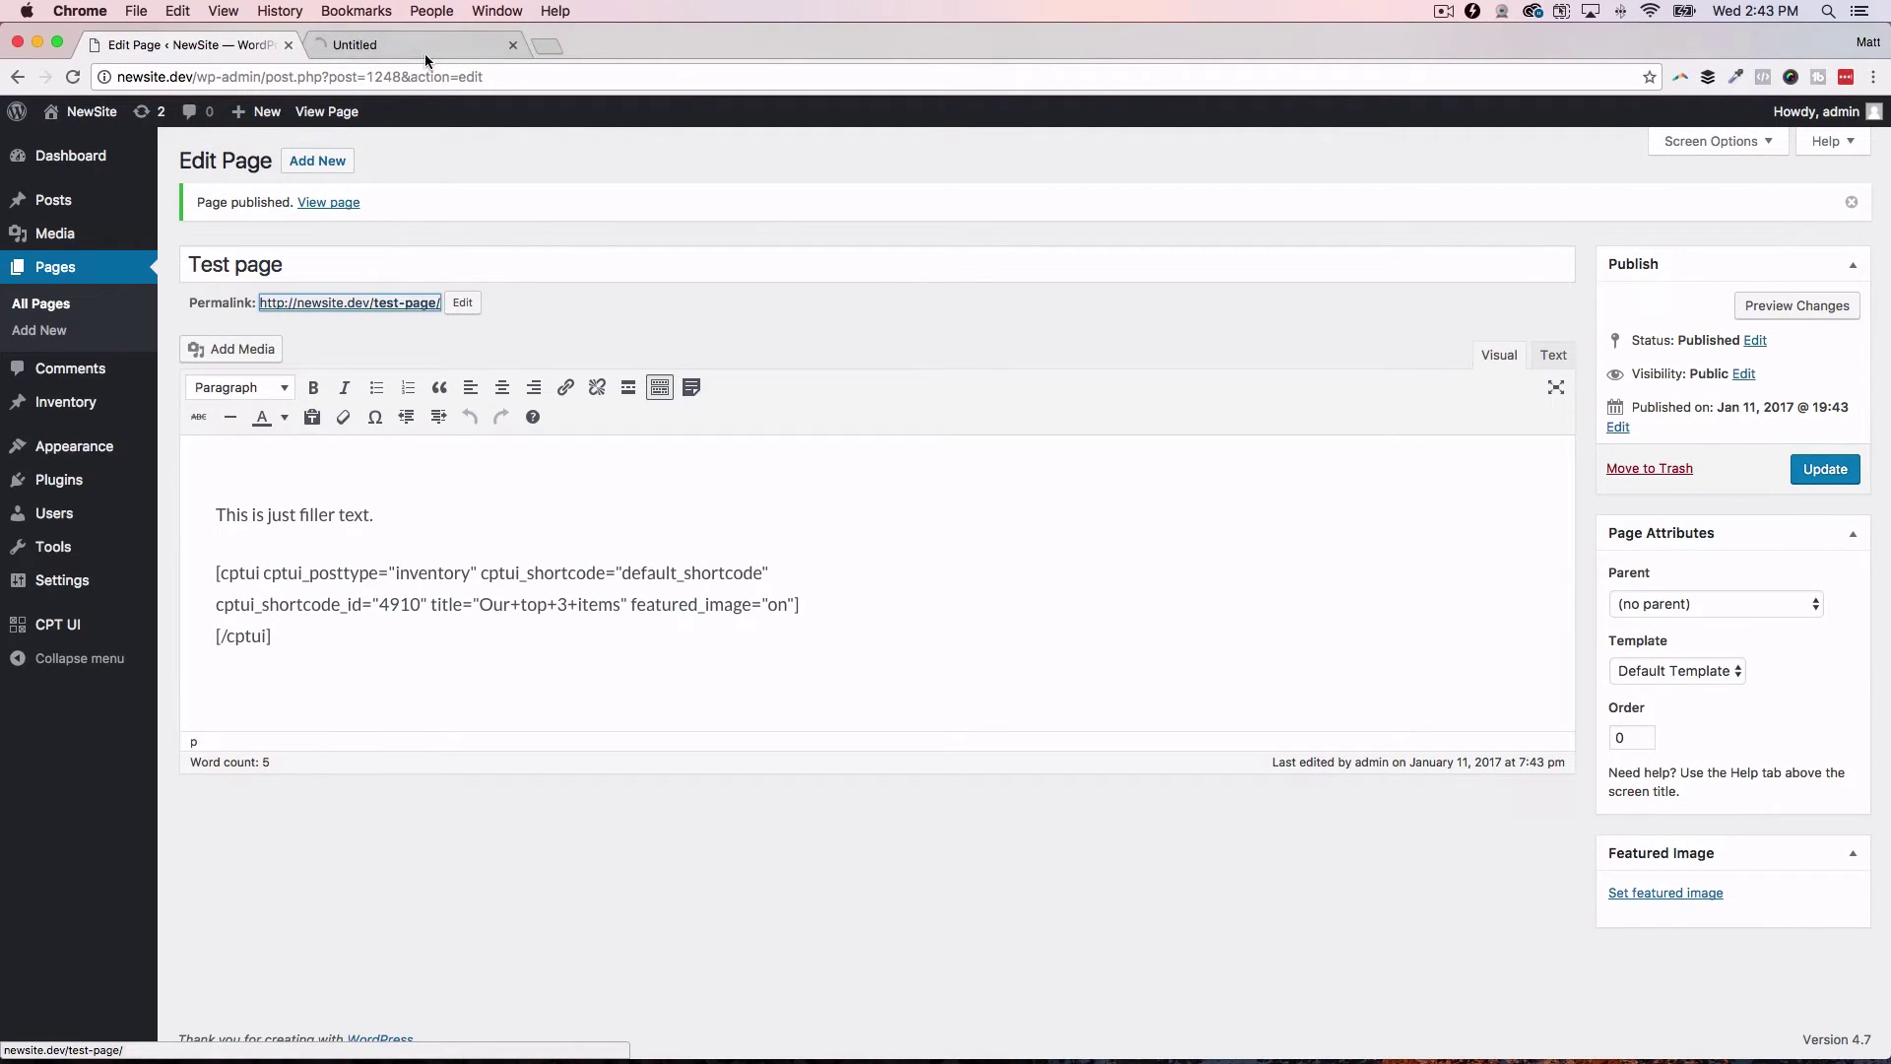
click(417, 45)
Step: Review the live top 3 list, open Item 3's page and select its URL path, then return to the editor
scroll(937, 448, down, 3)
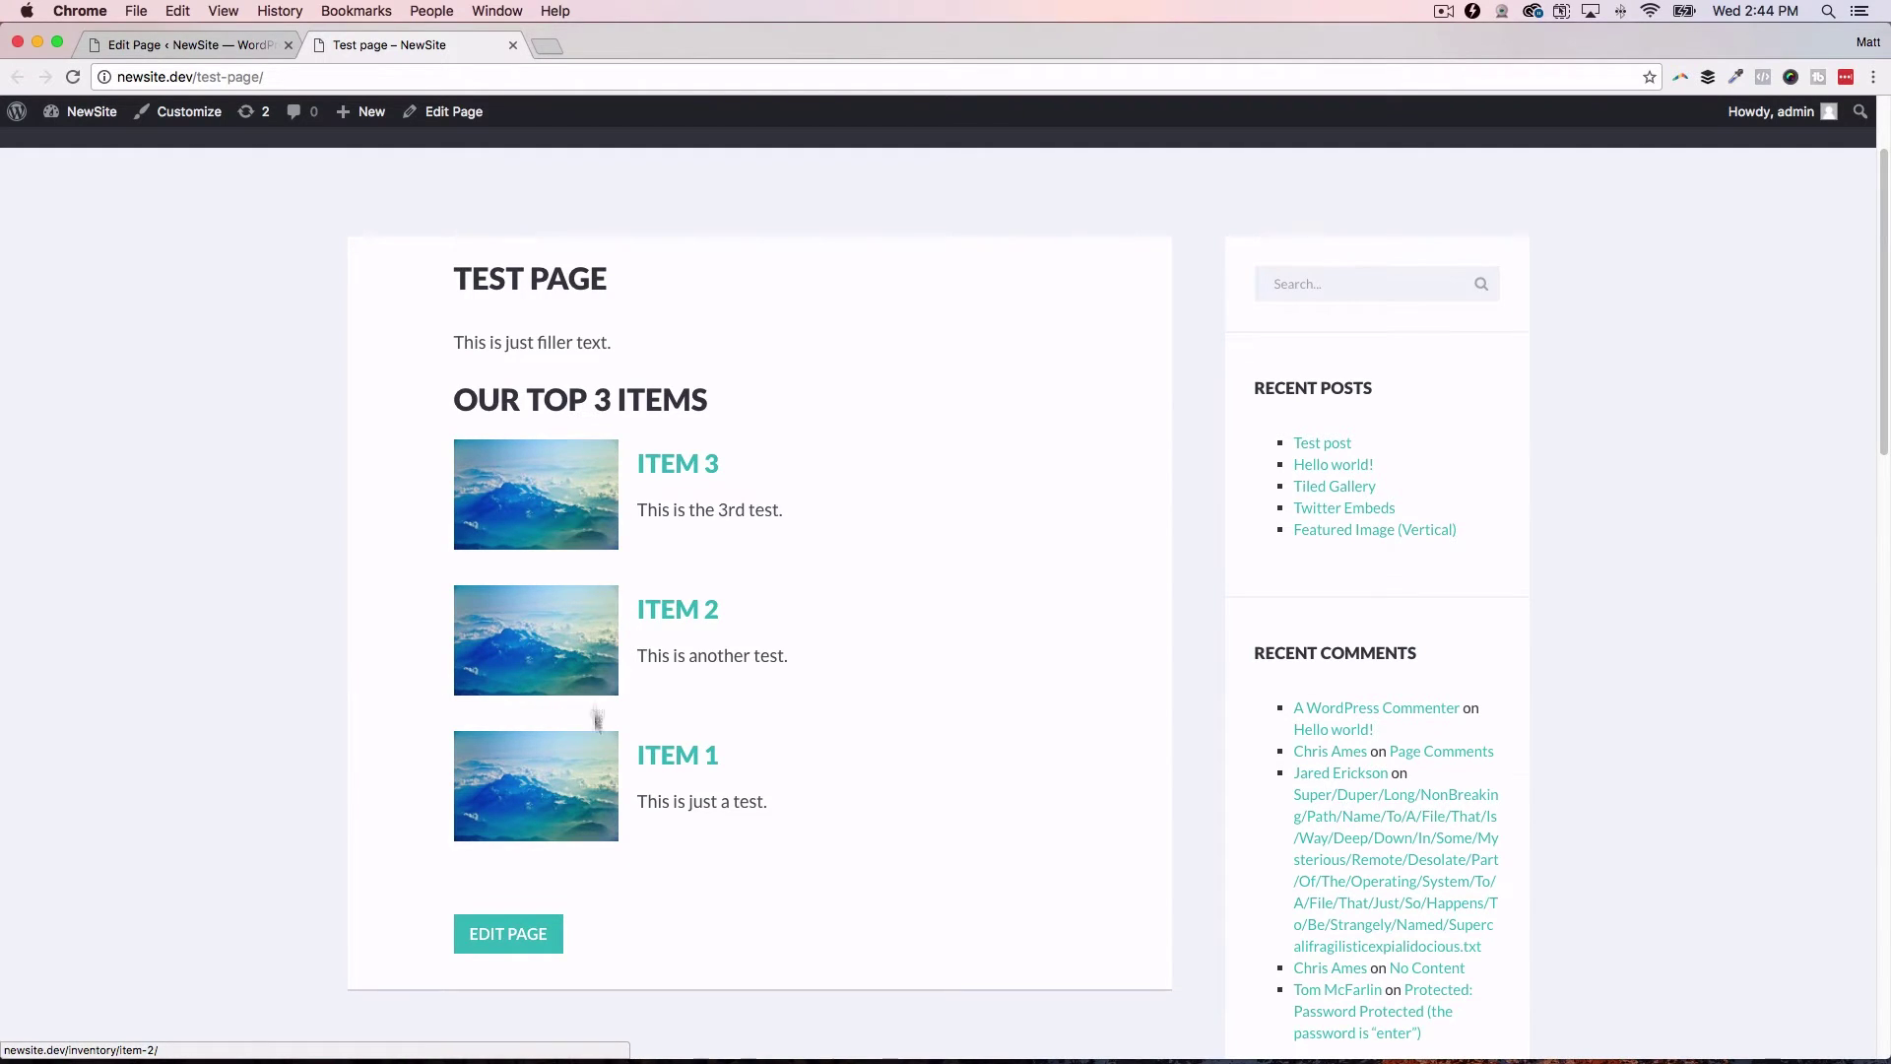
click(689, 453)
scroll(701, 535, down, 5)
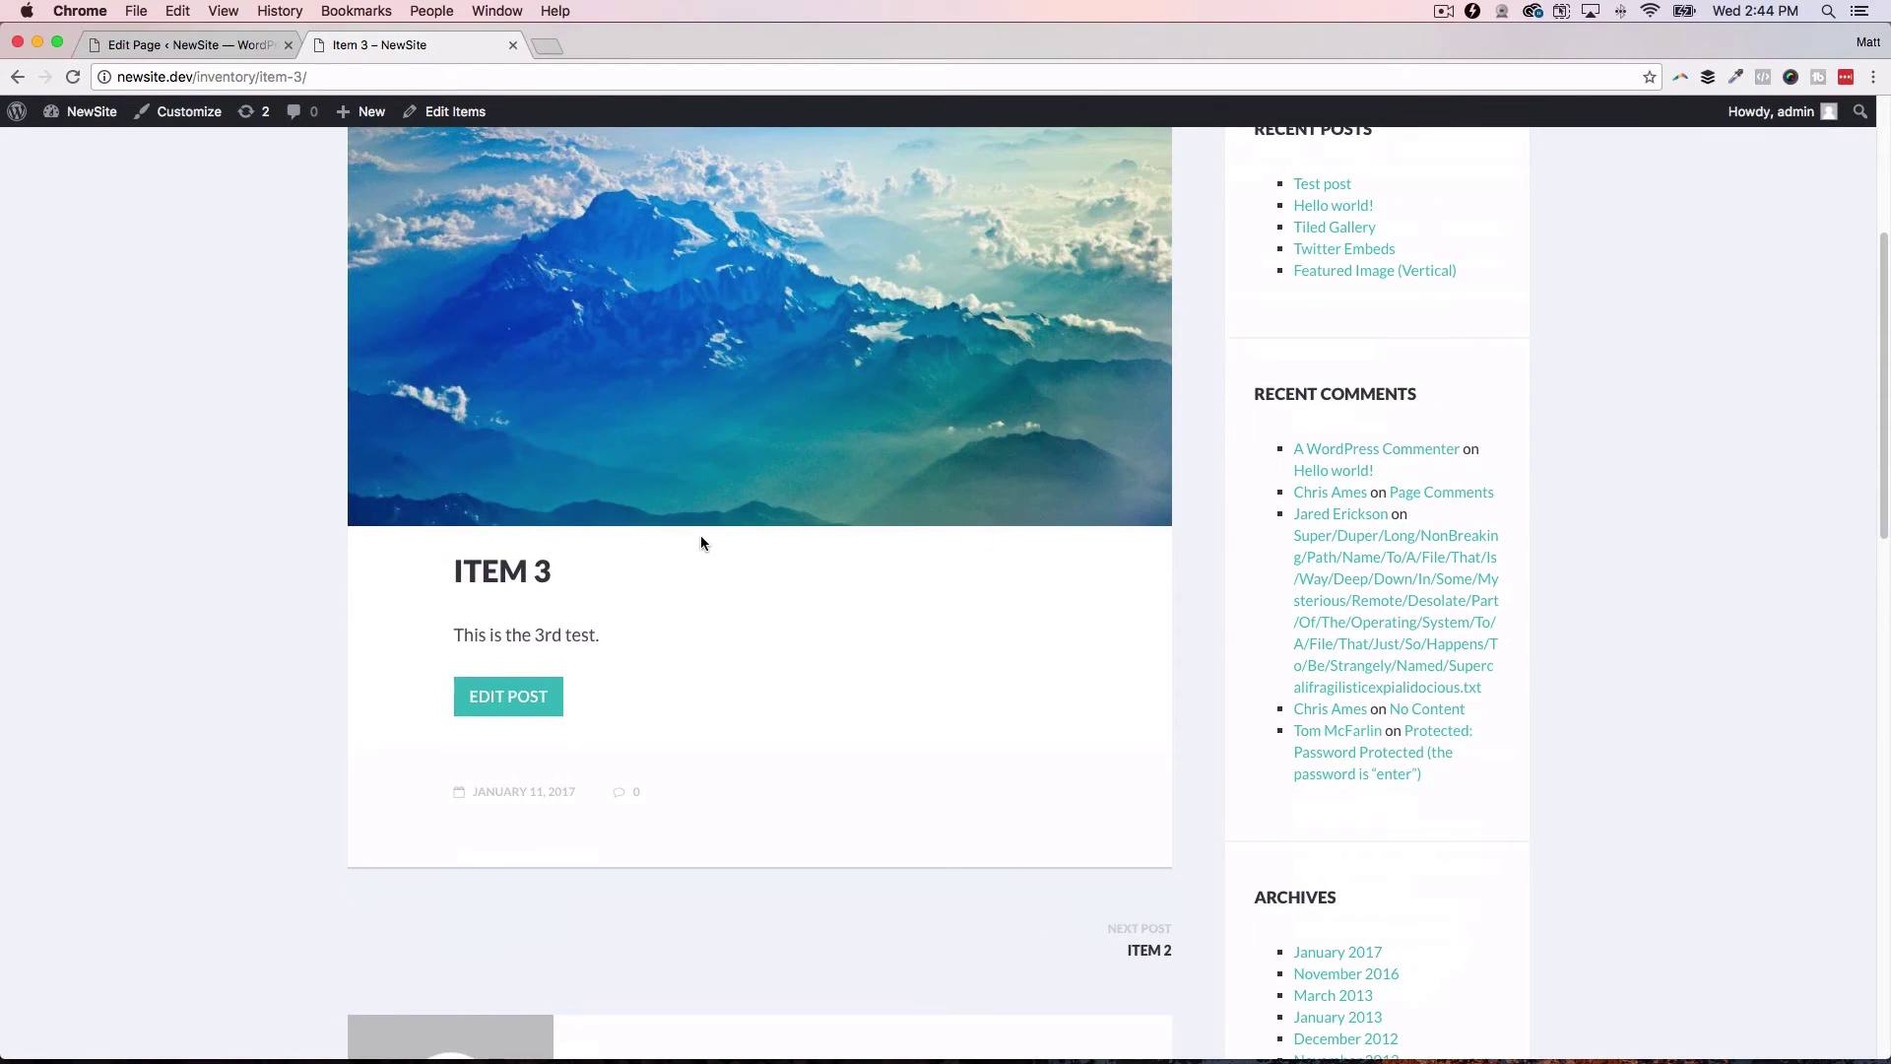
scroll(701, 535, up, 3)
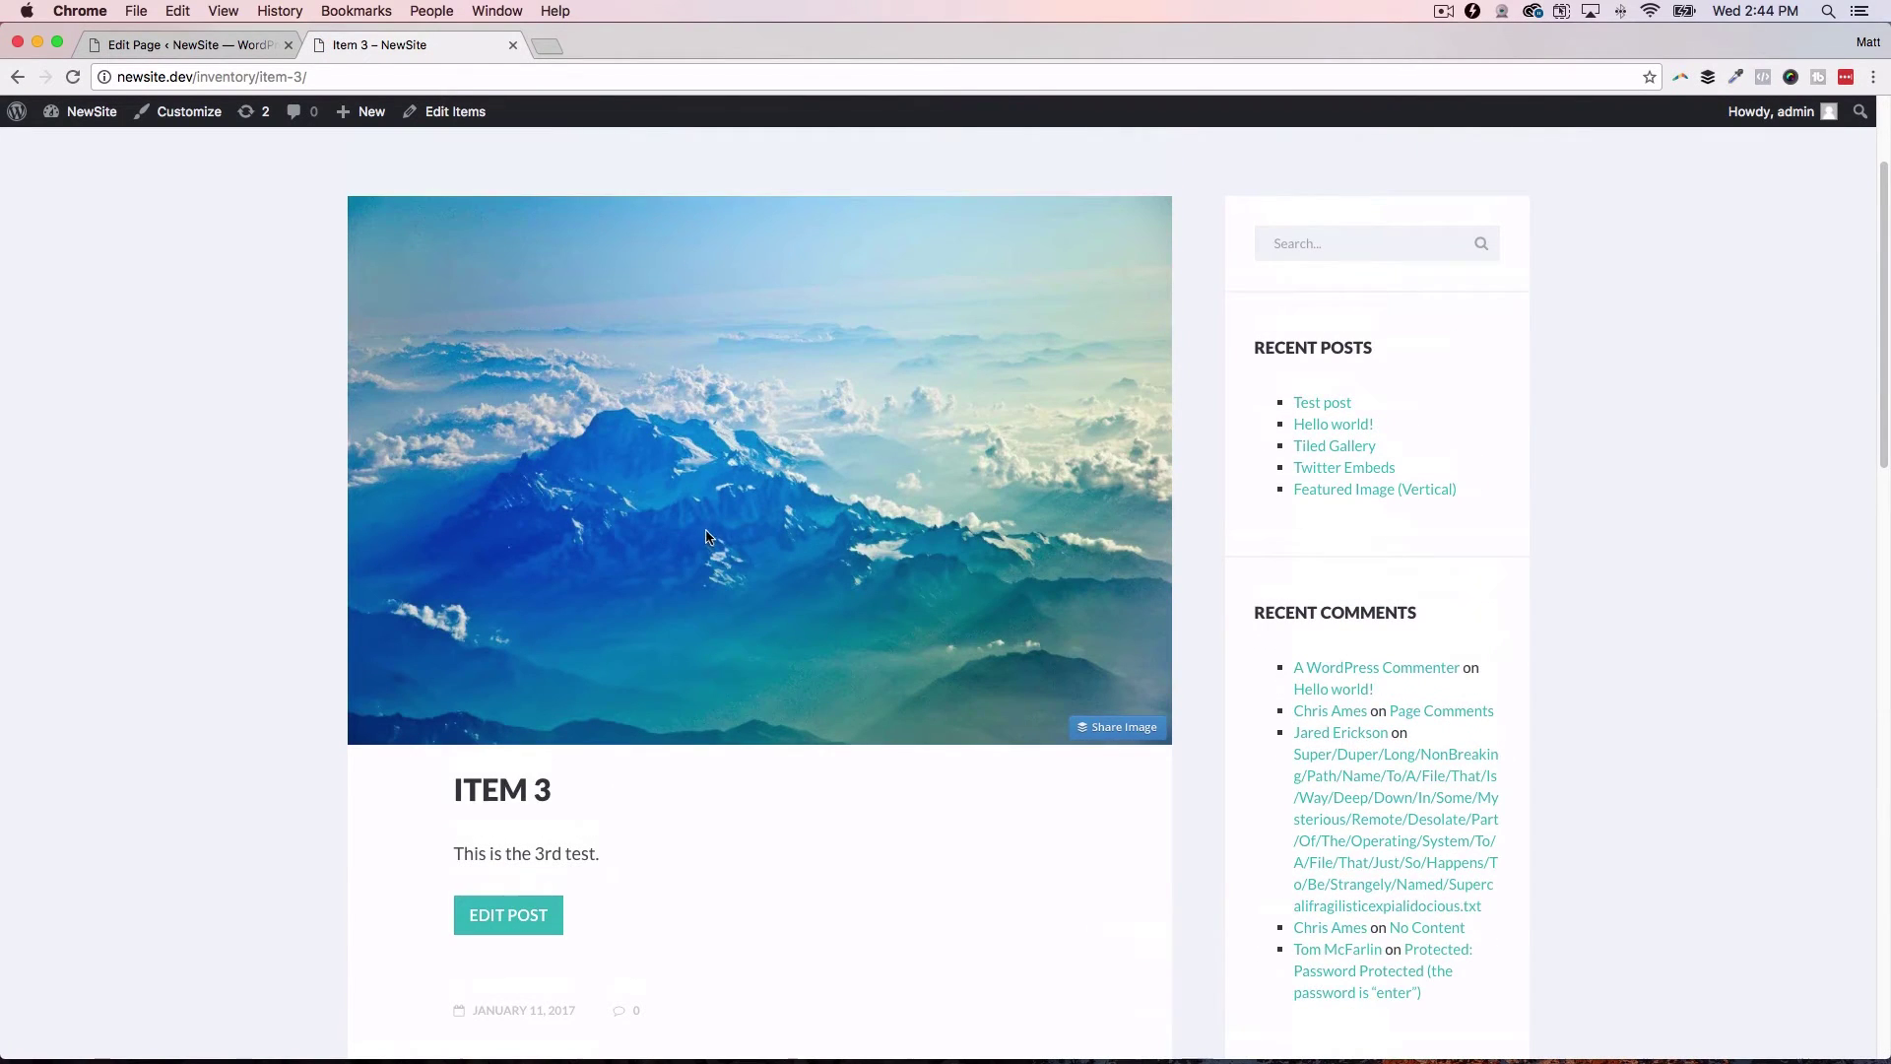
scroll(679, 519, up, 2)
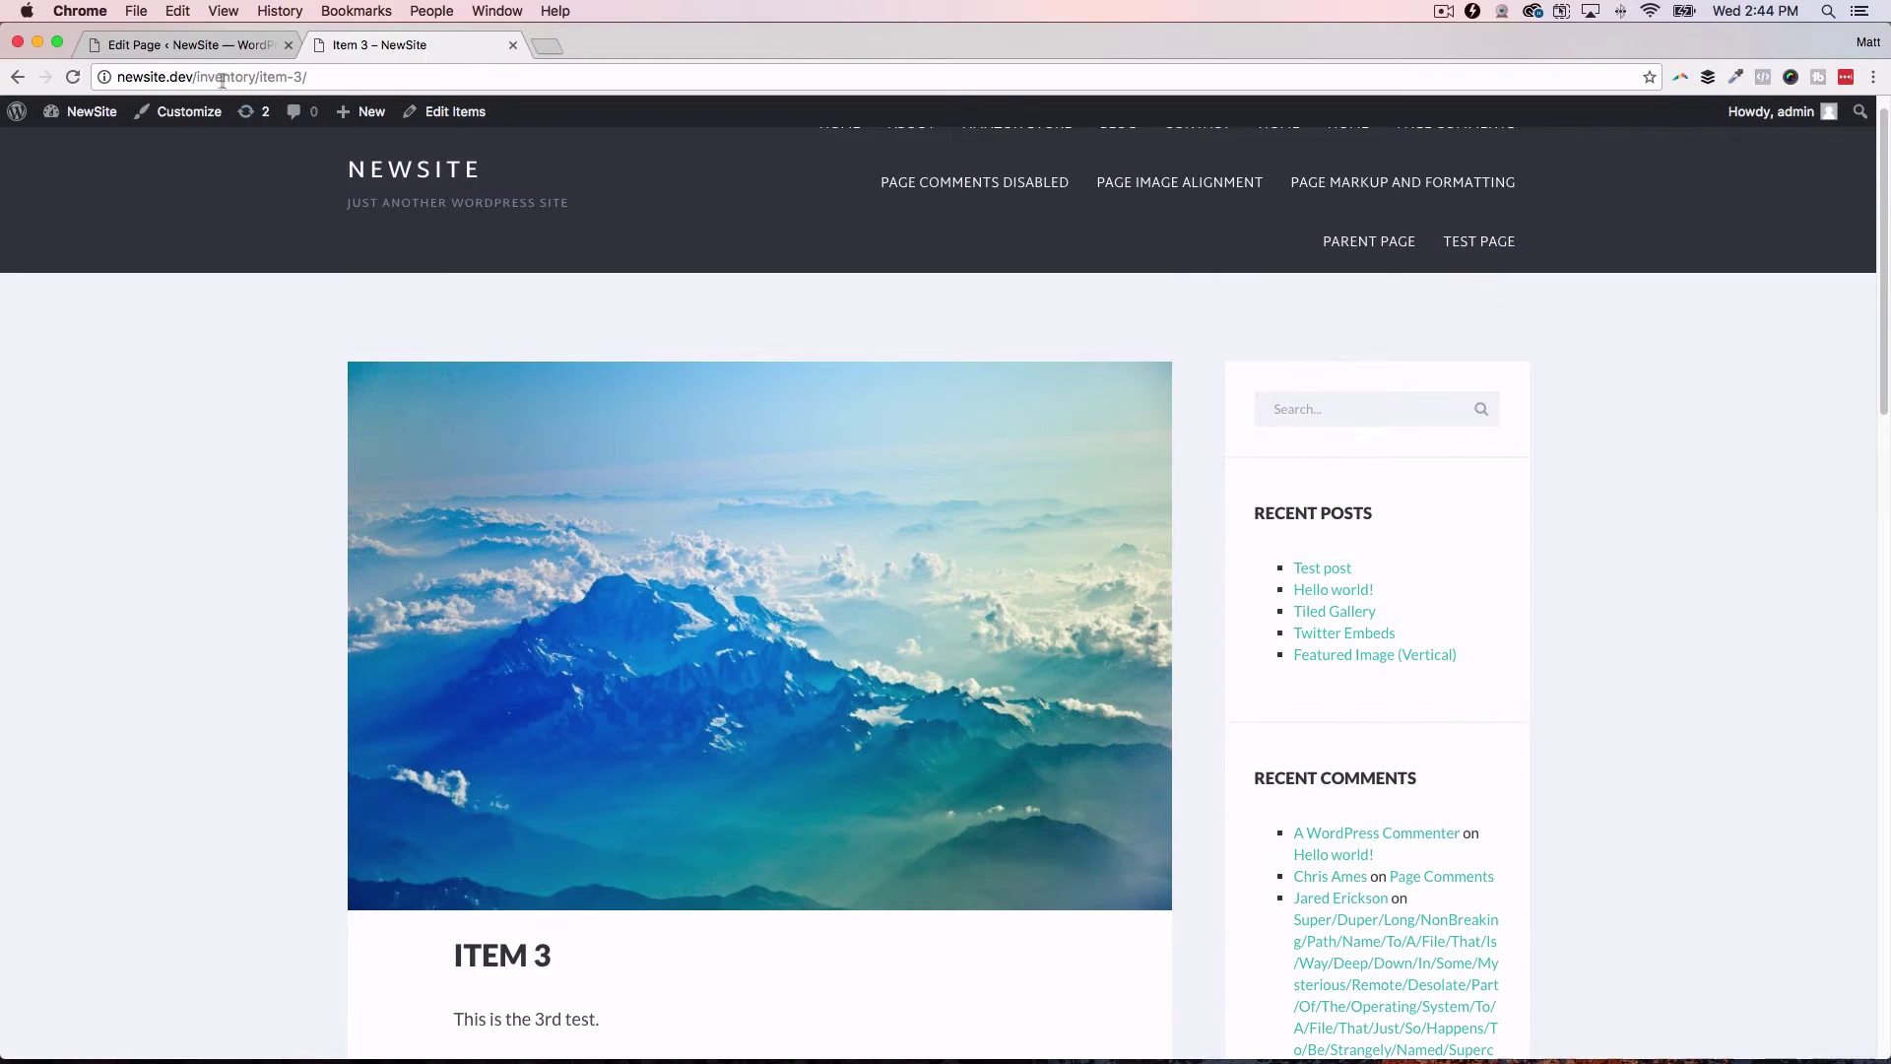
drag(196, 76, 366, 89)
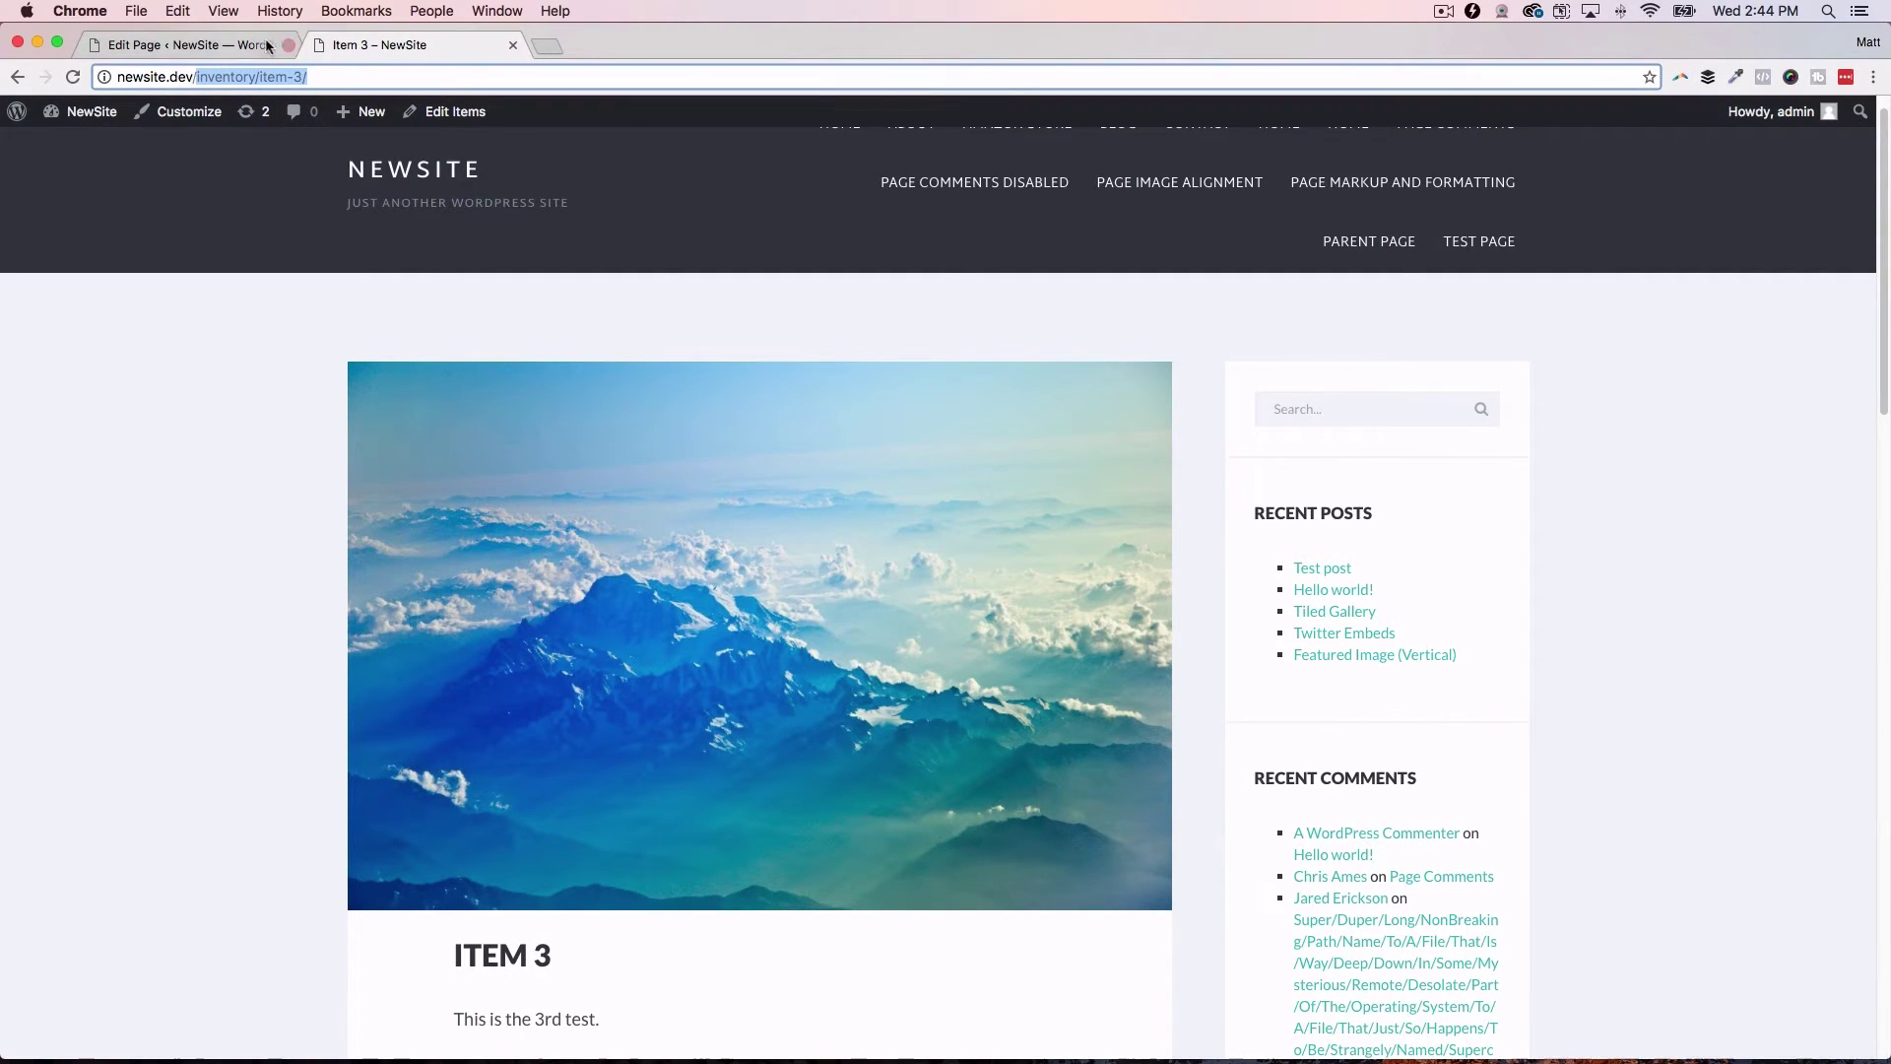
click(246, 45)
Step: Add an empty paragraph below the filler text and choose the inventory Post Slider shortcode in CPTUI
click(443, 502)
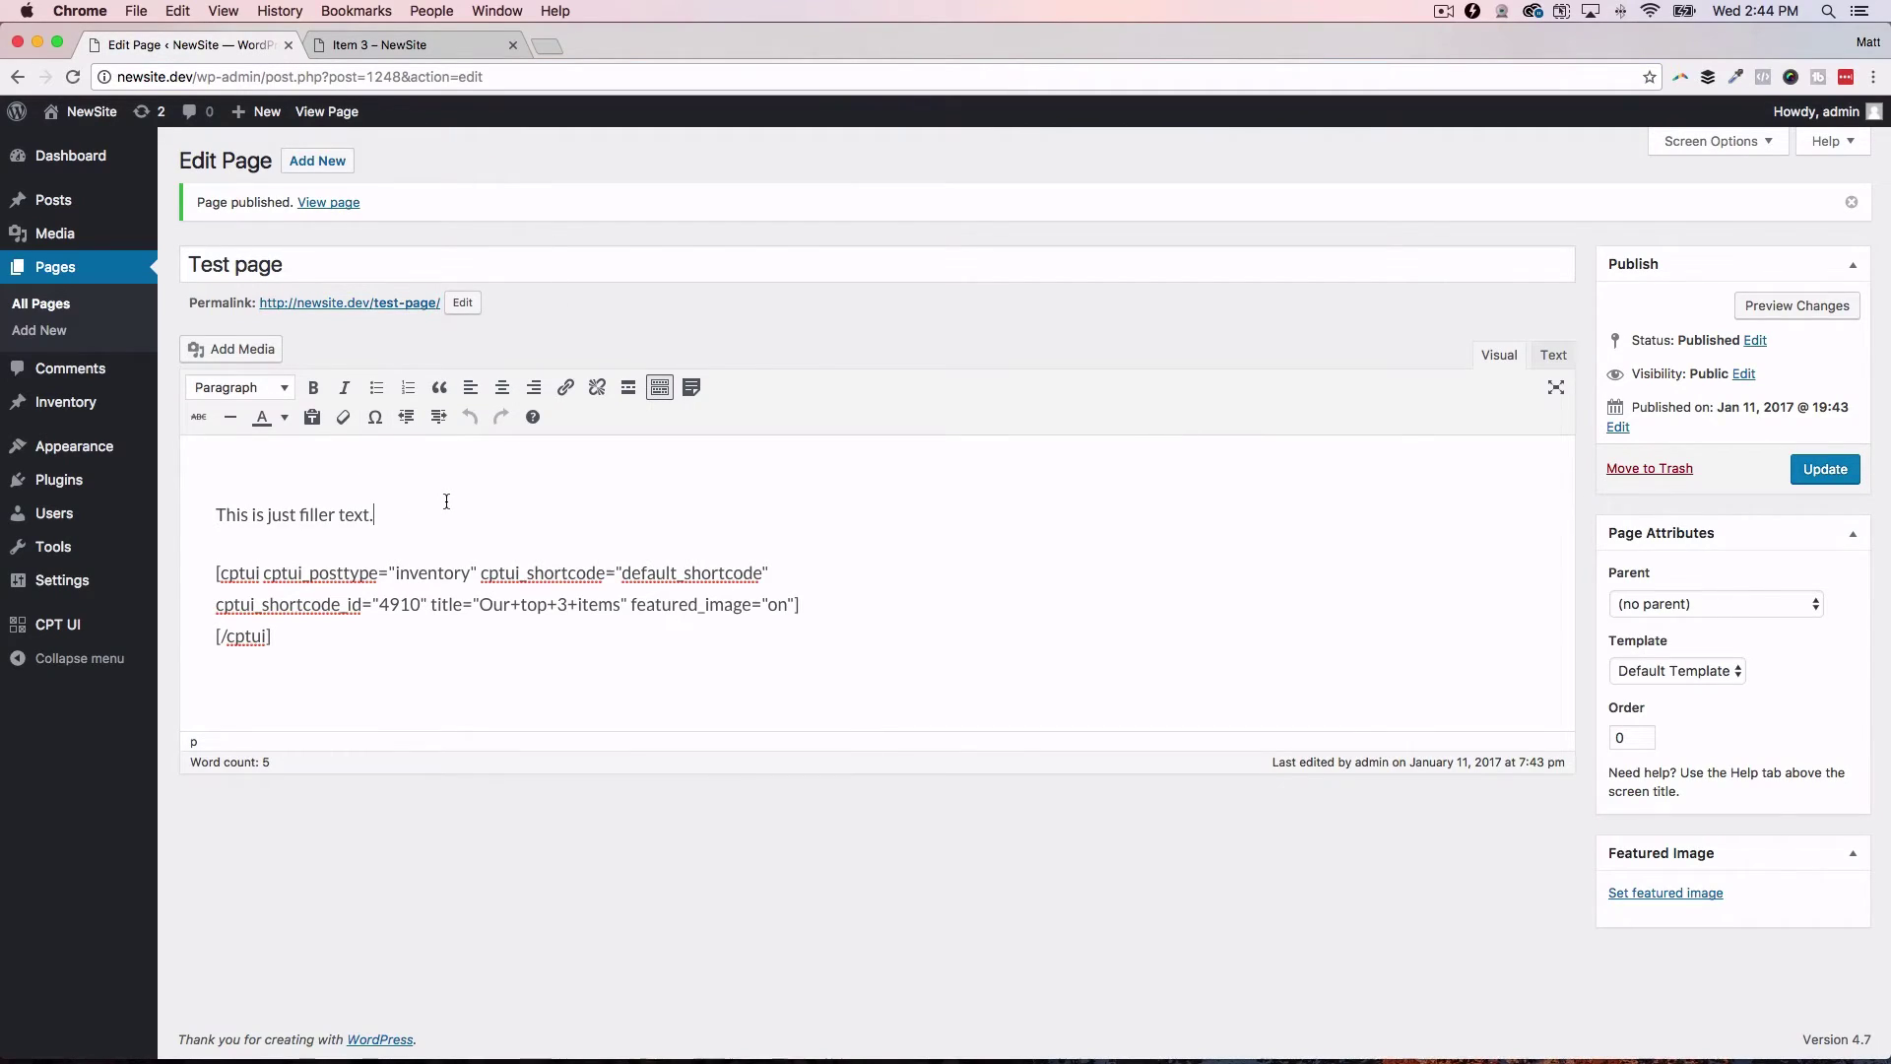
key(Return)
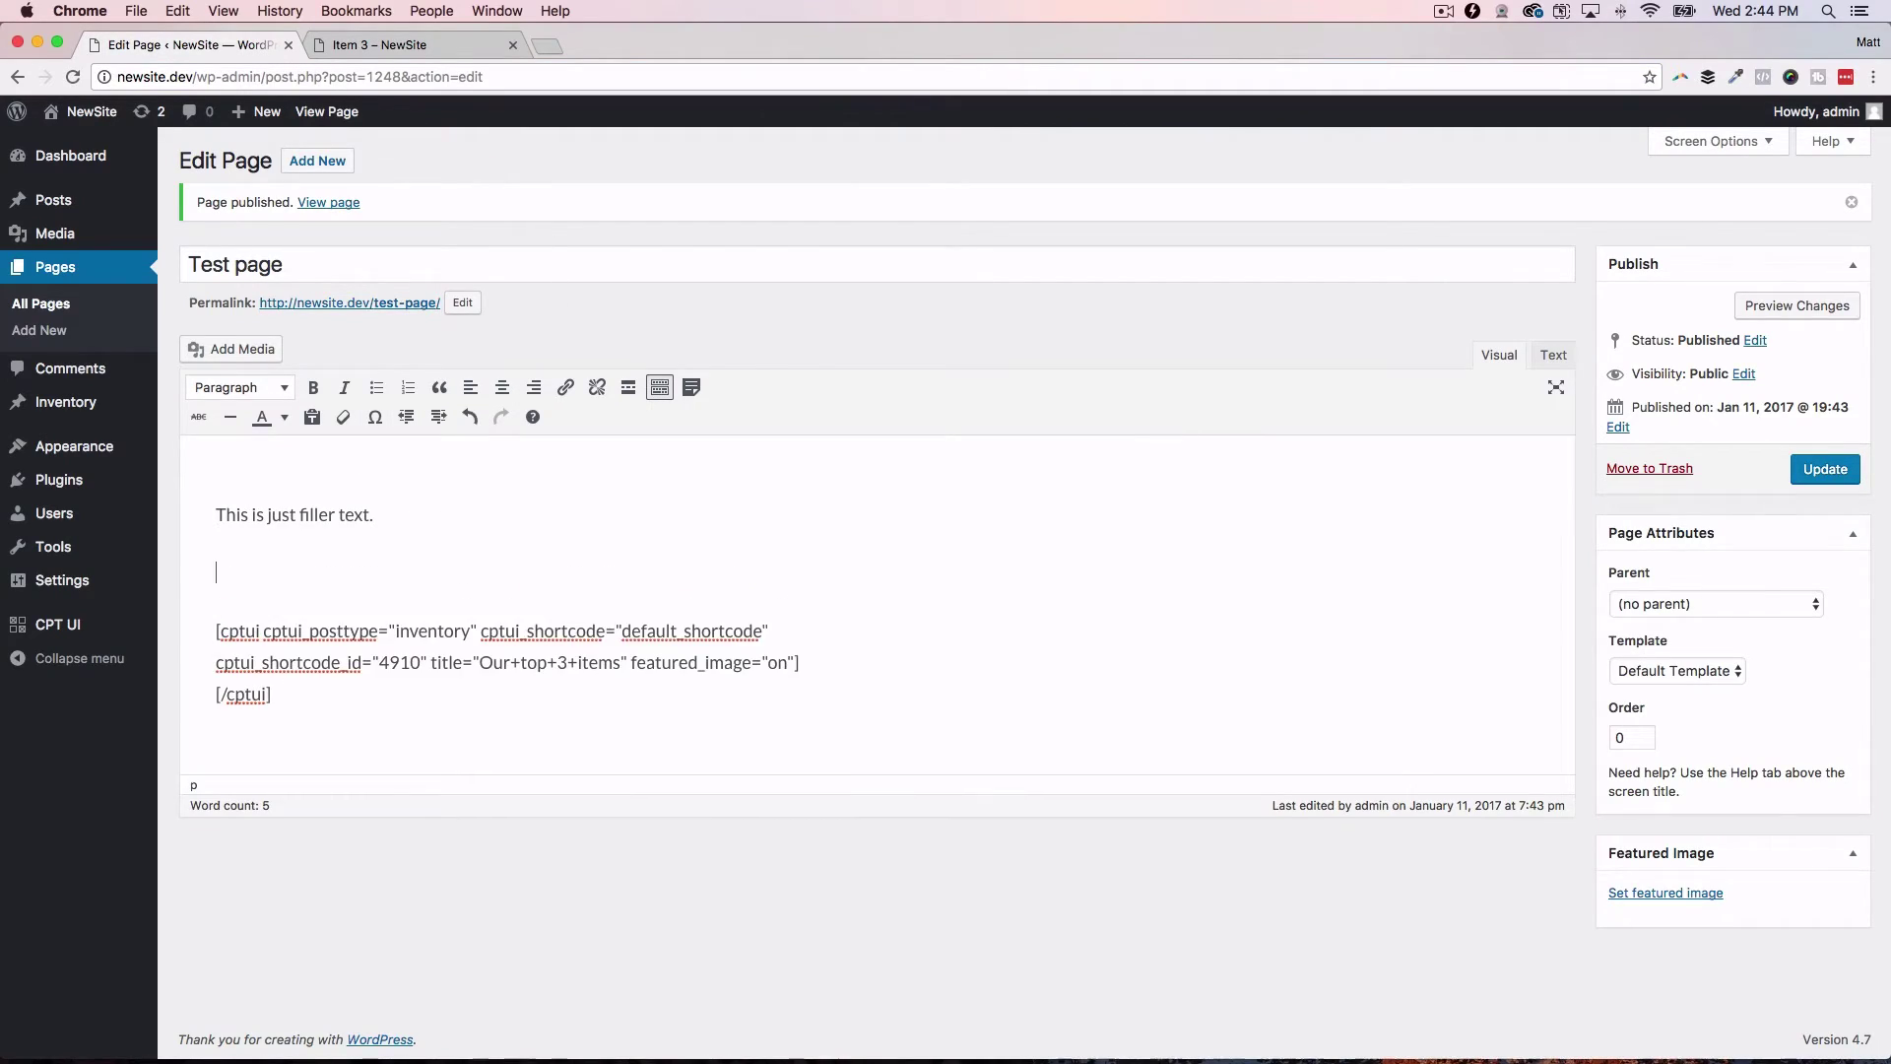
click(691, 387)
click(635, 374)
click(620, 423)
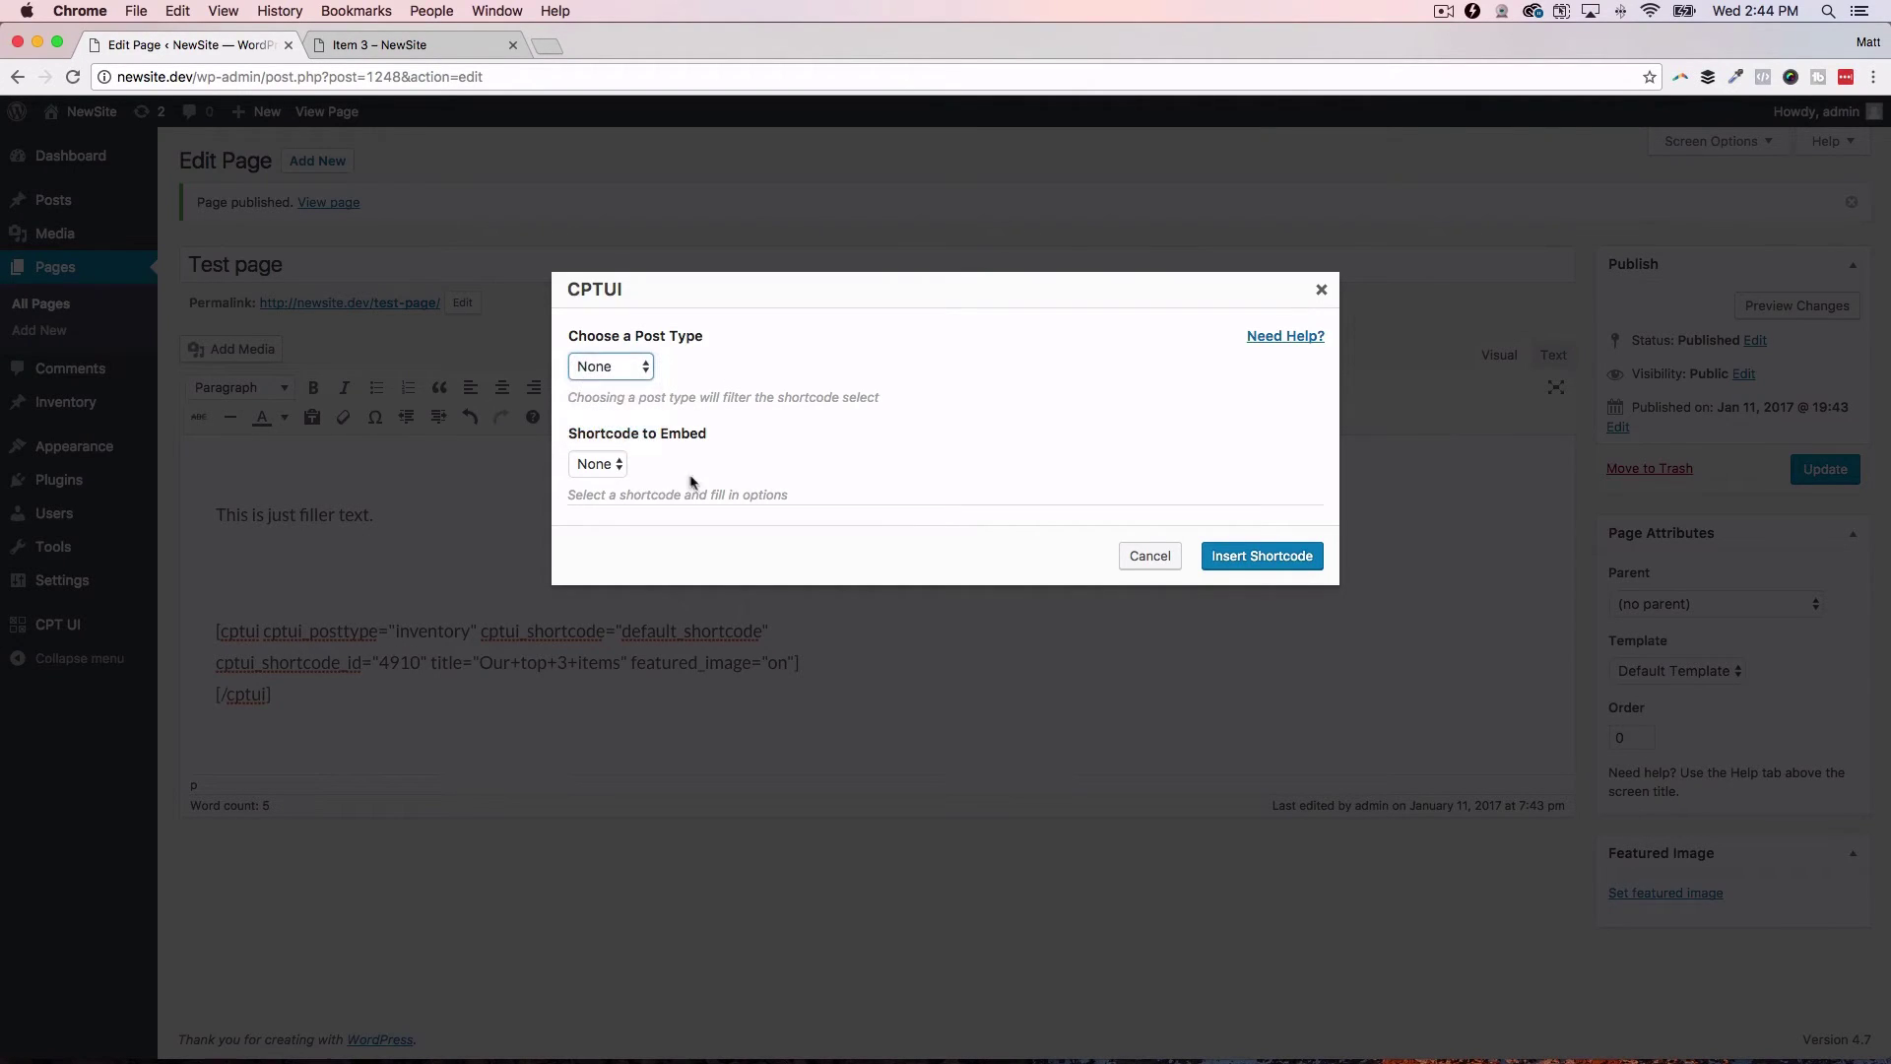
click(611, 464)
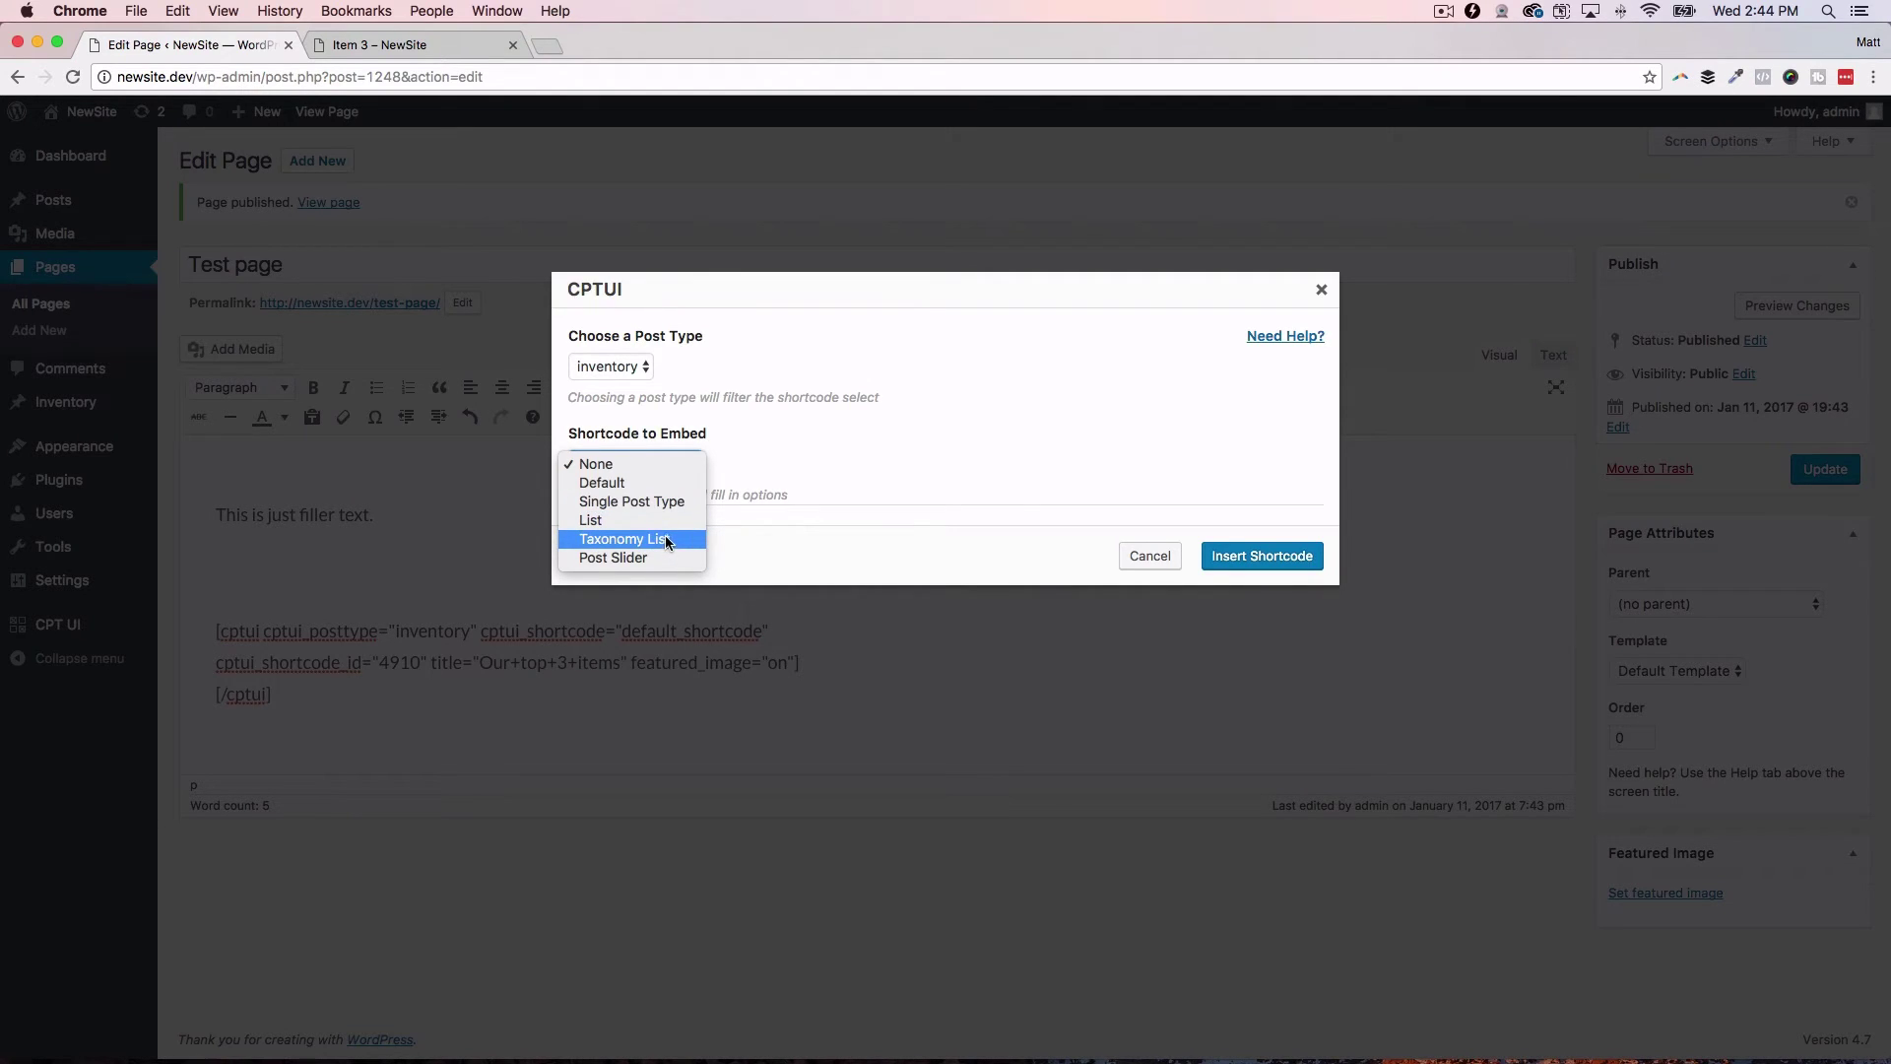
key(Escape)
click(621, 513)
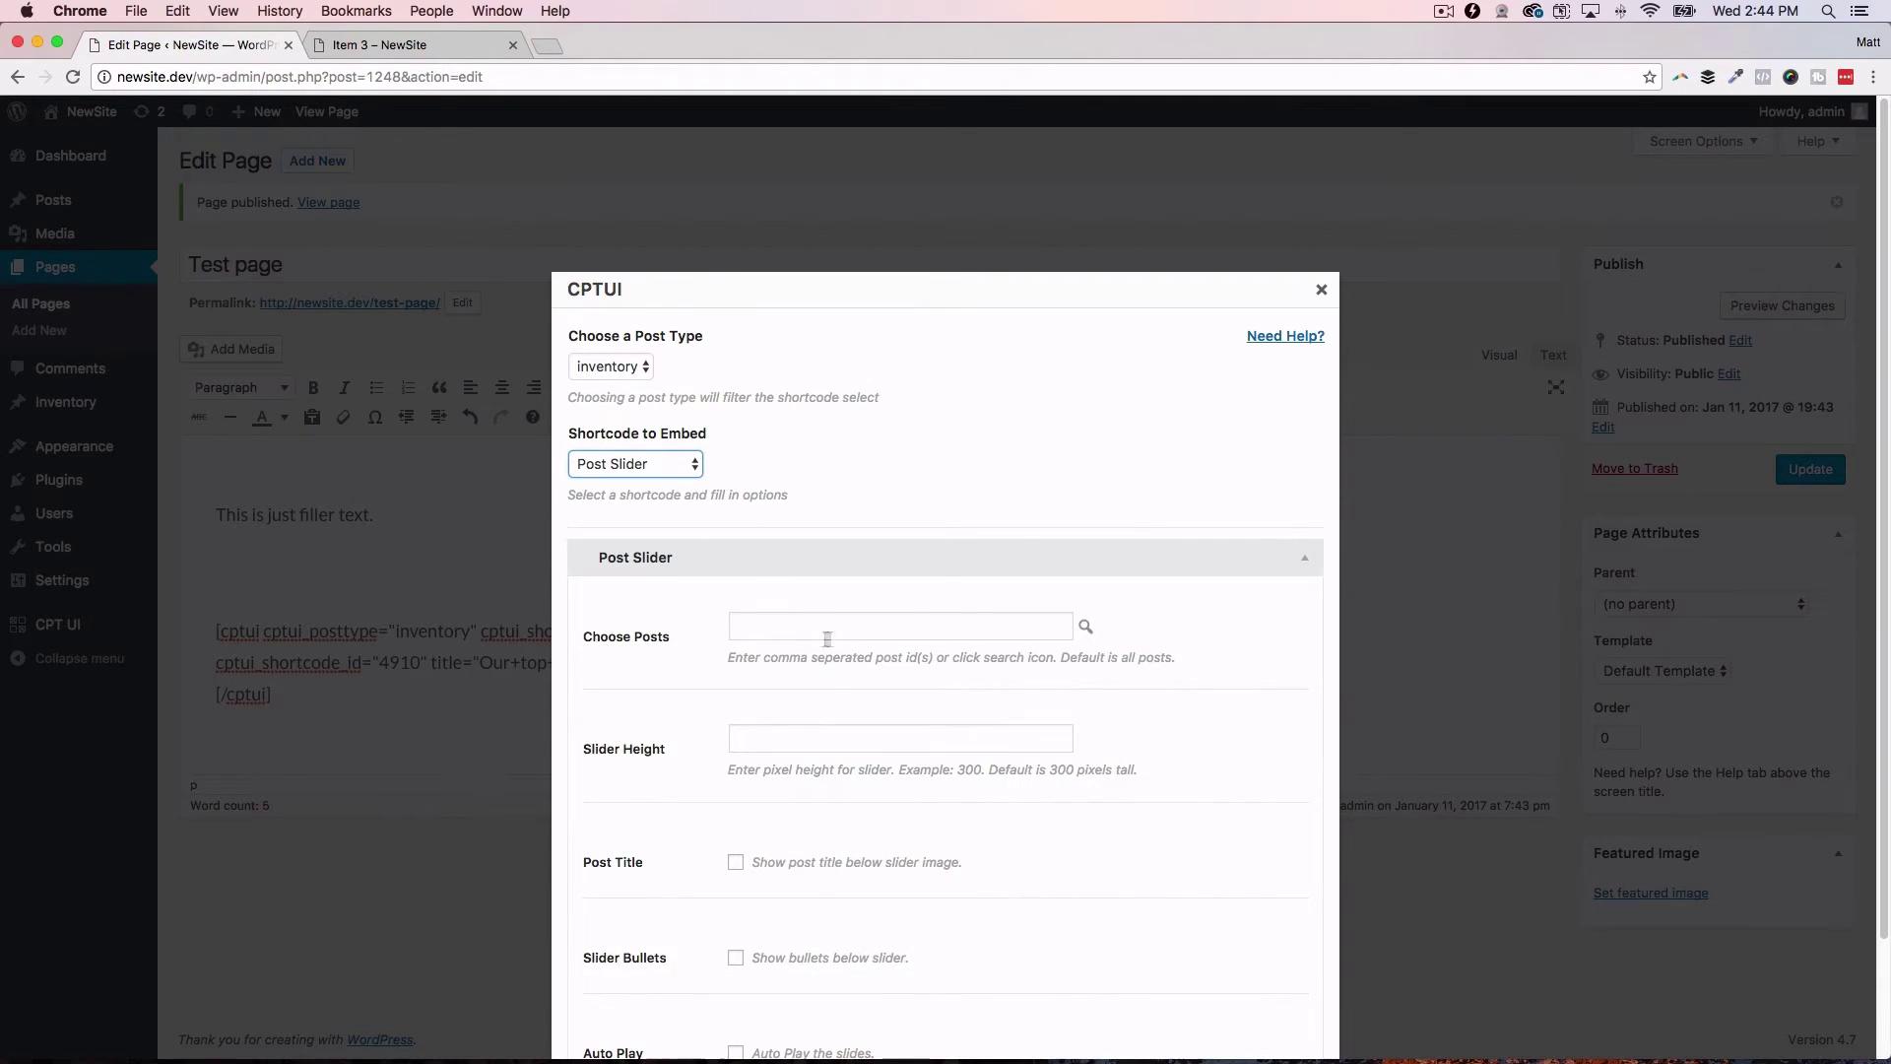
Step: Turn on Post Title and Slider Bullets, then insert the slider shortcode
scroll(771, 593, down, 1)
scroll(771, 593, down, 5)
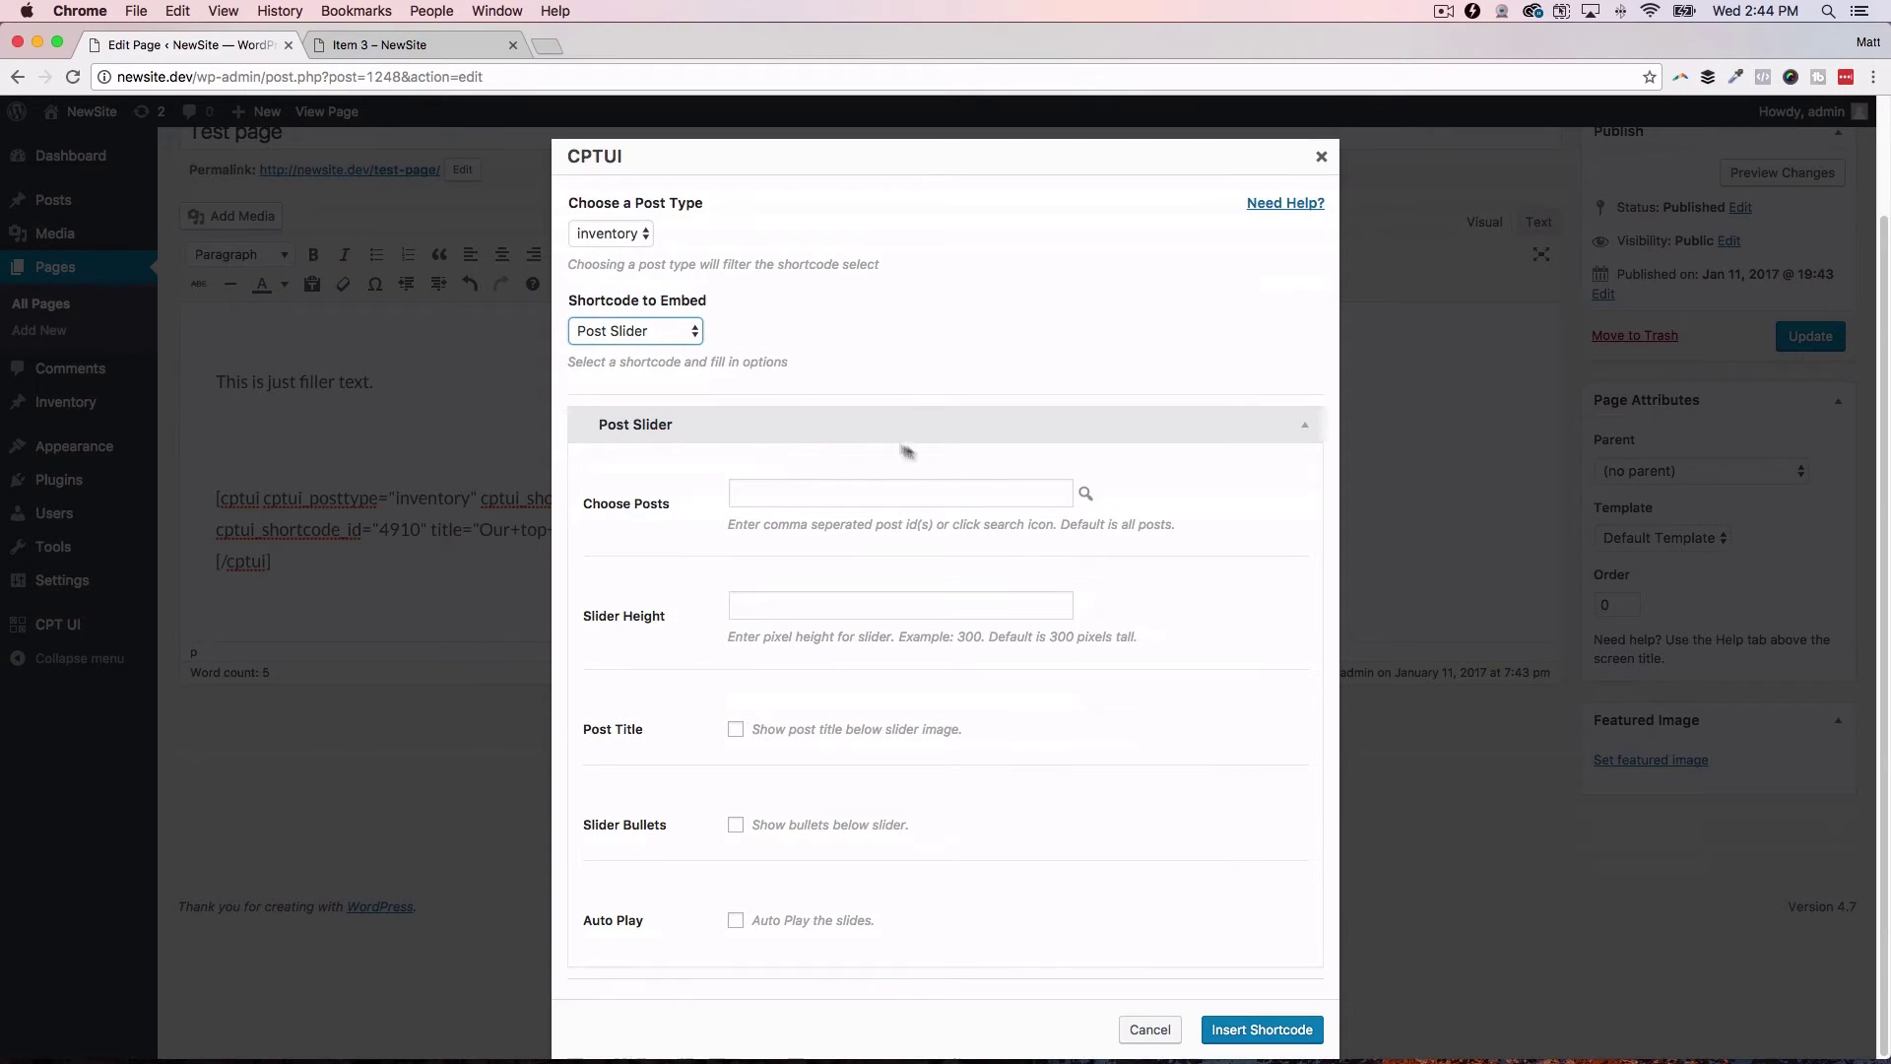
click(791, 615)
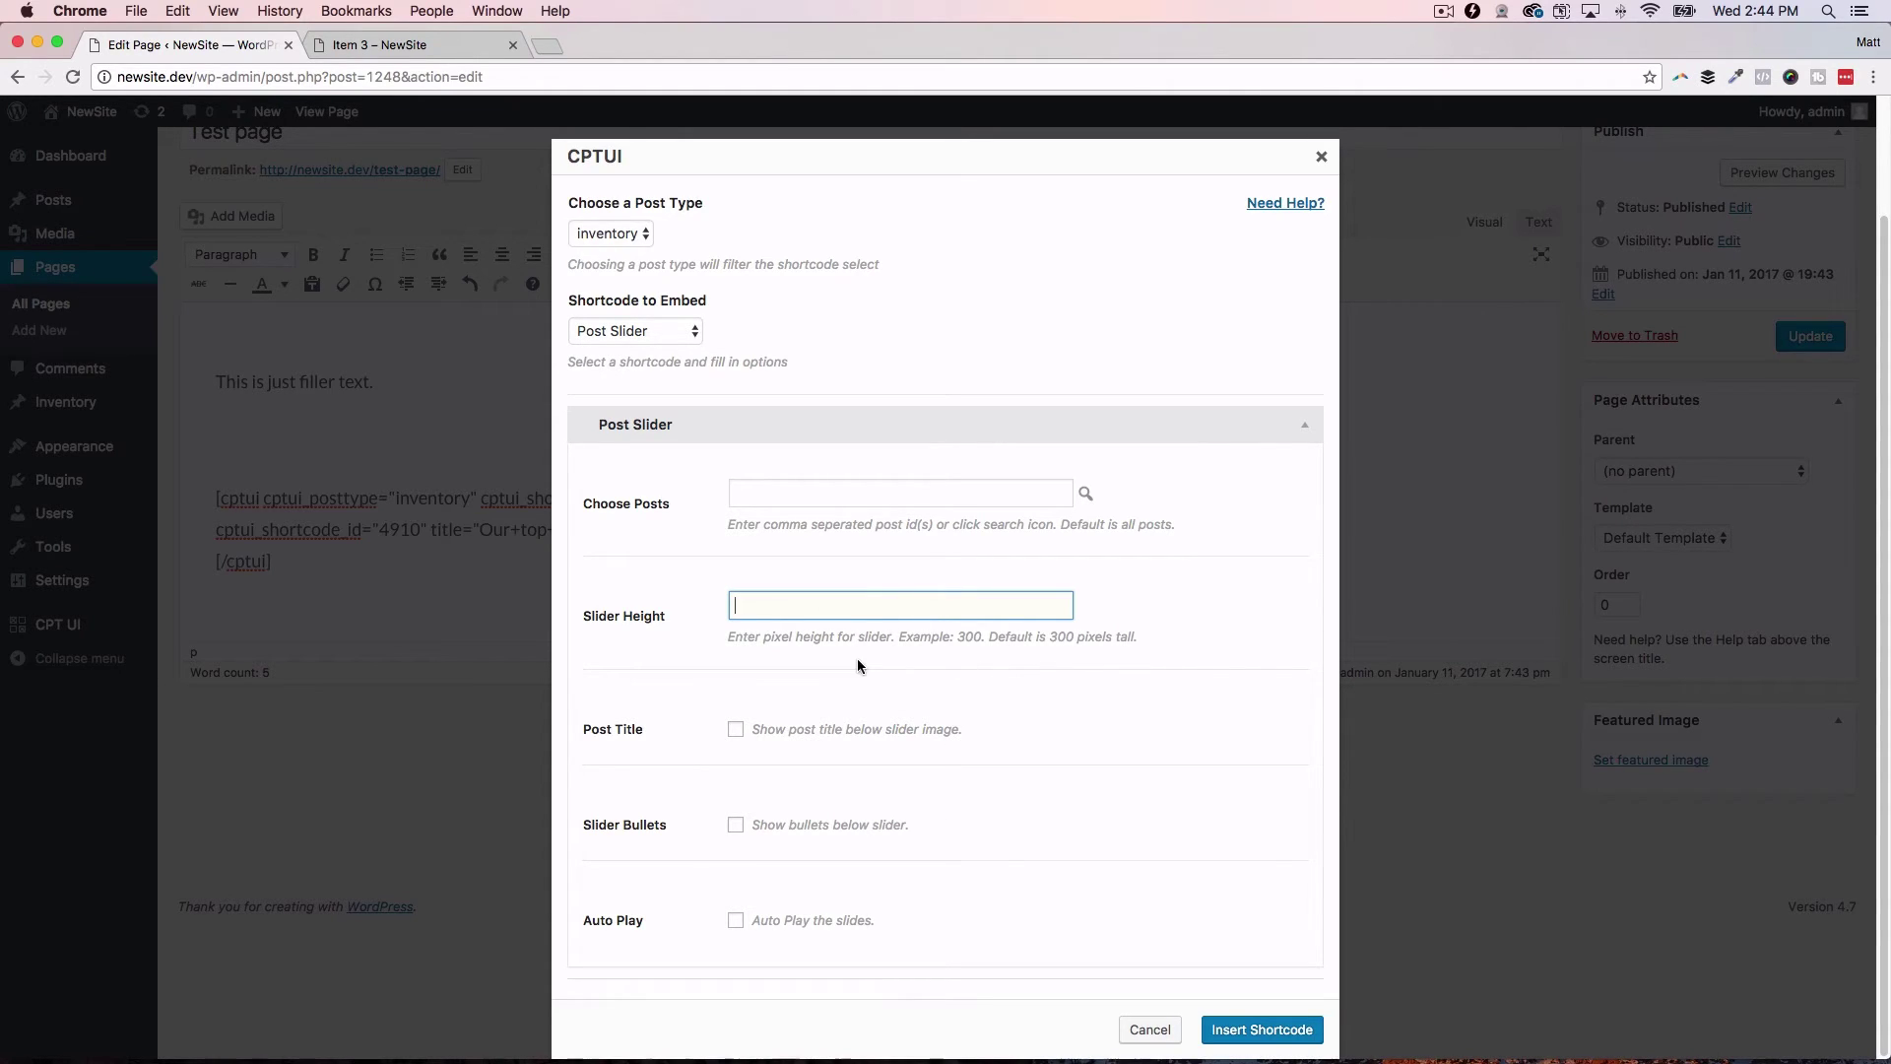
click(848, 730)
click(815, 824)
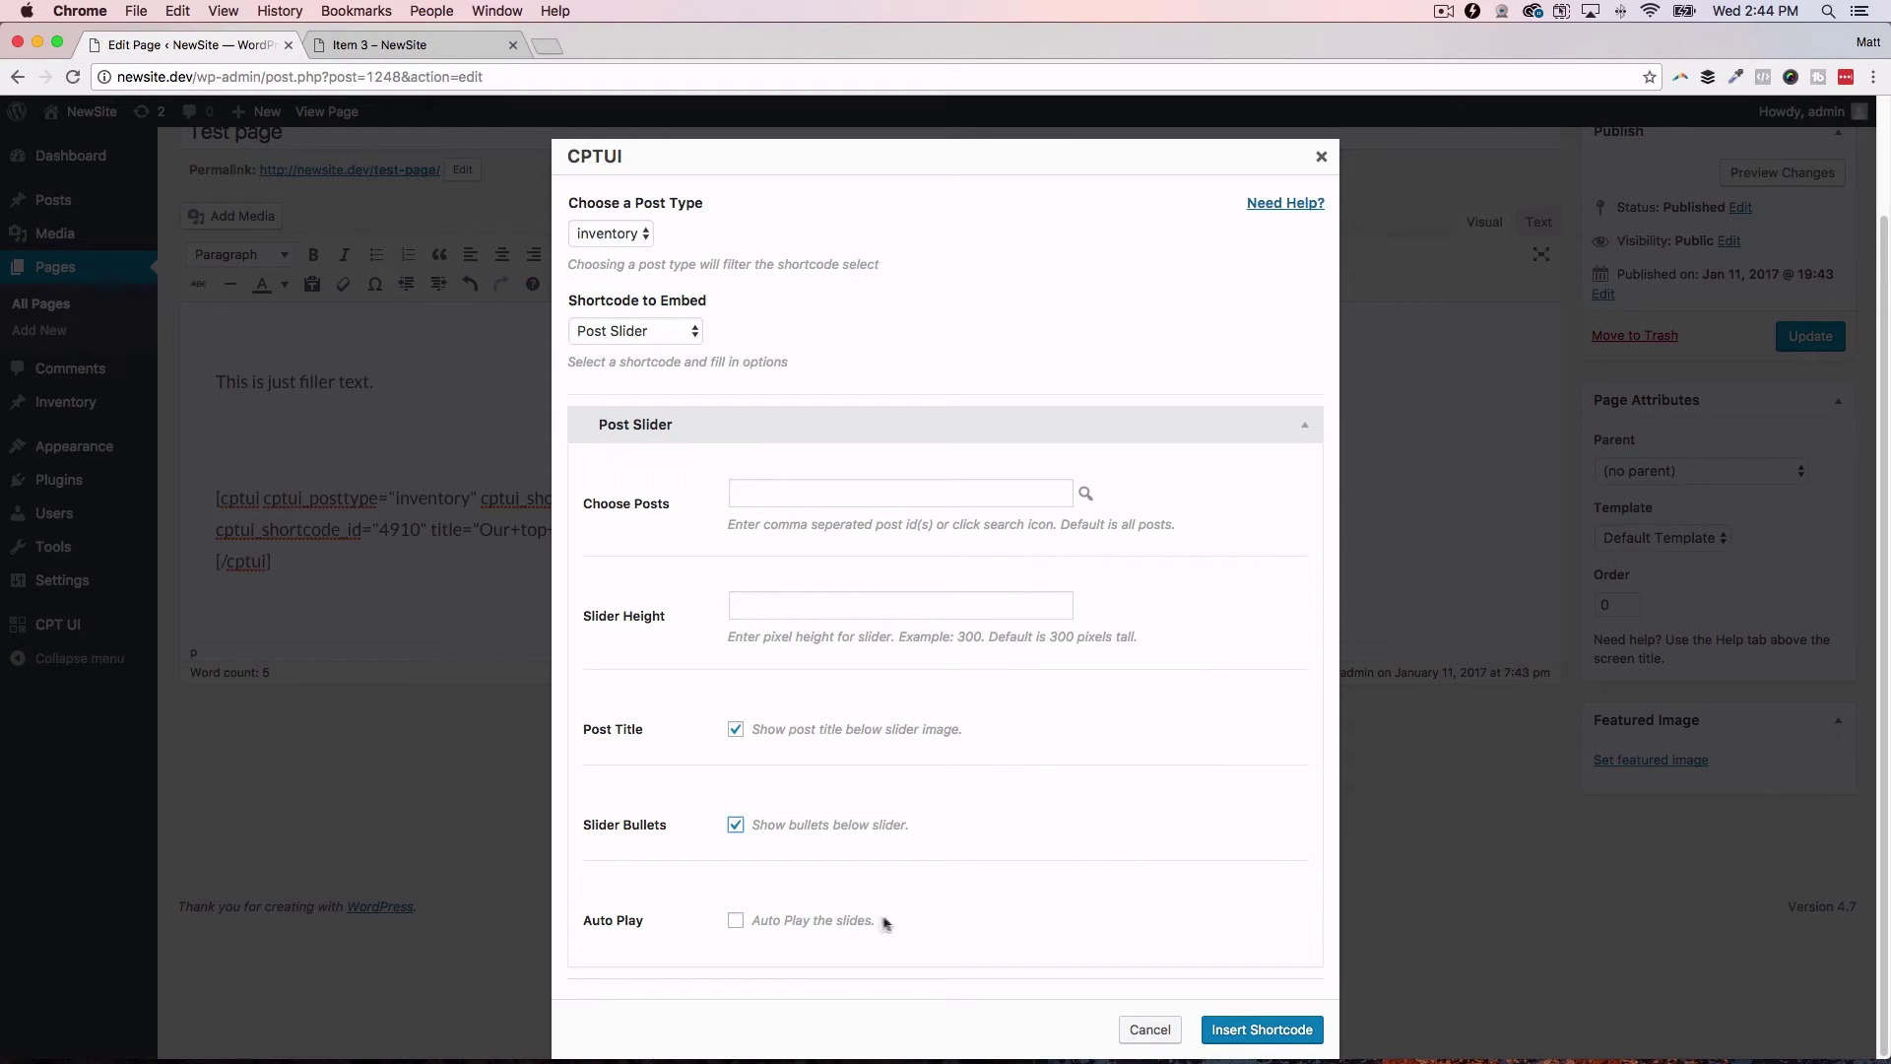
click(1239, 1028)
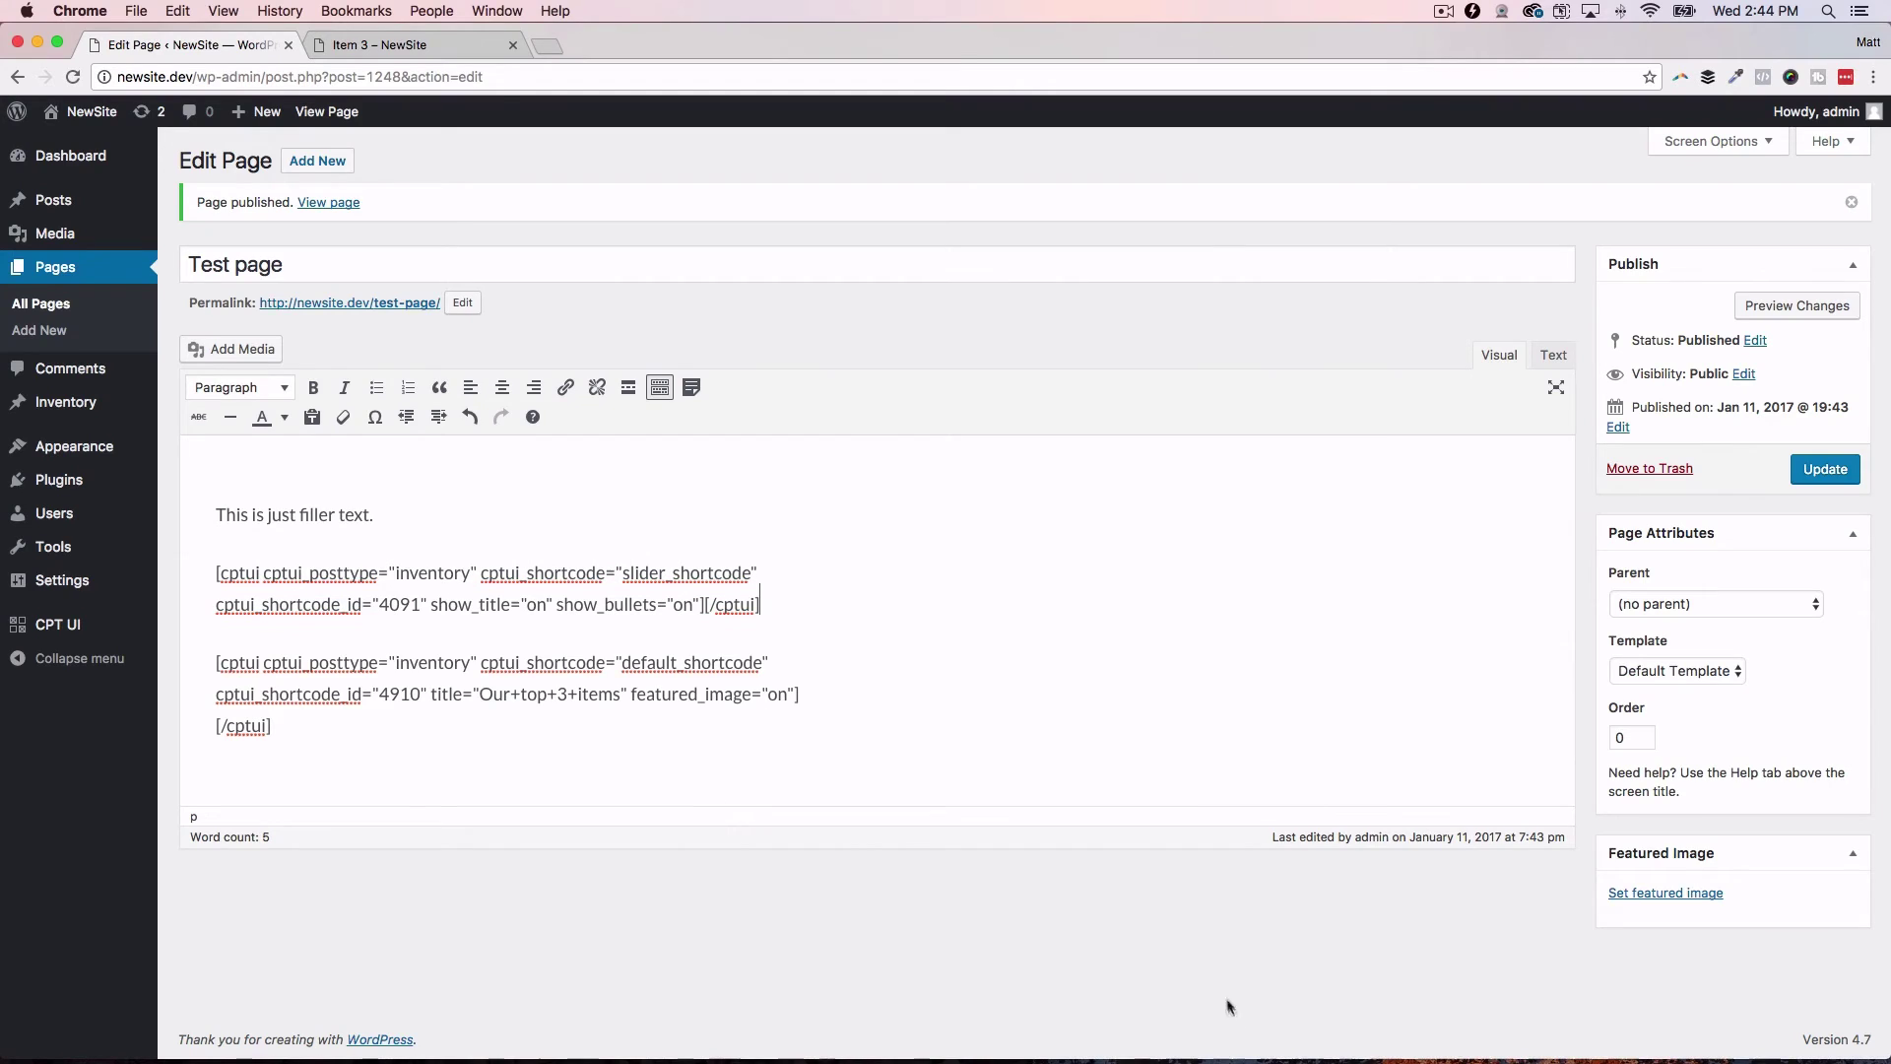
Step: Update the Test page and close the reloaded Item 3 tab
click(1825, 469)
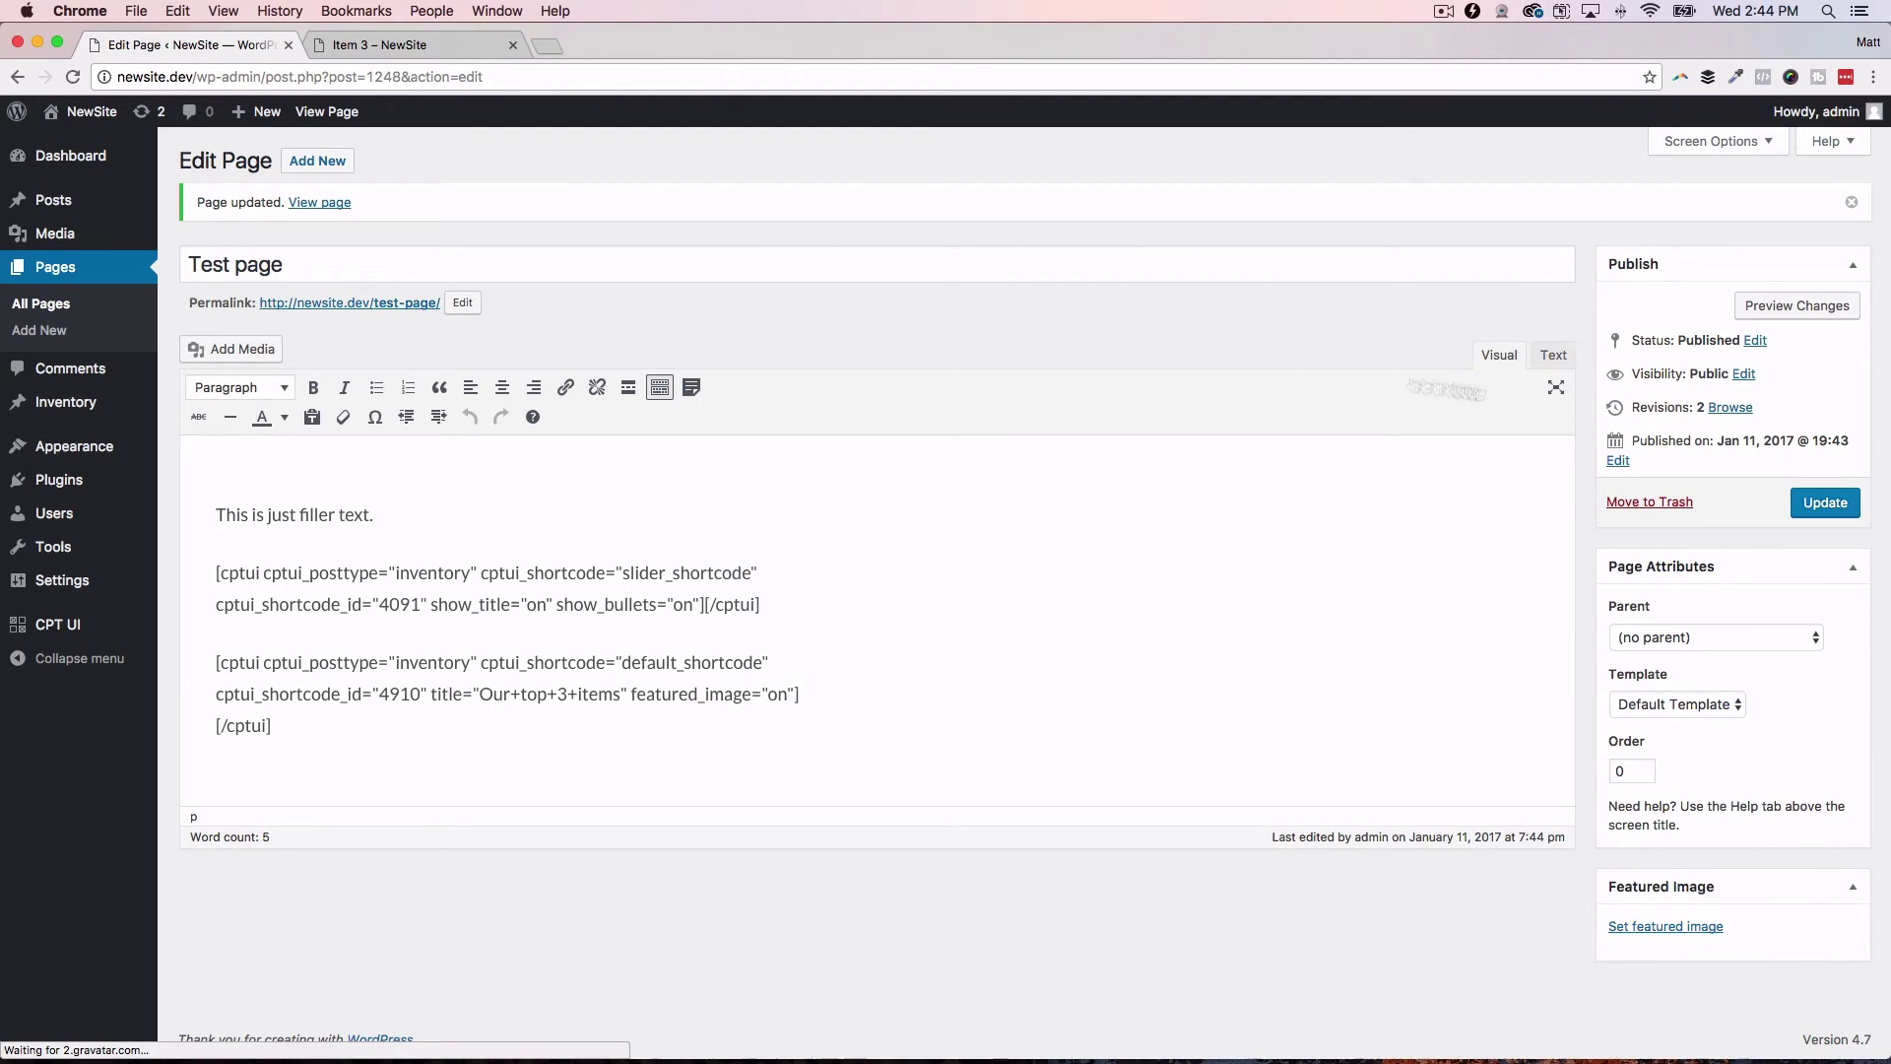
click(459, 50)
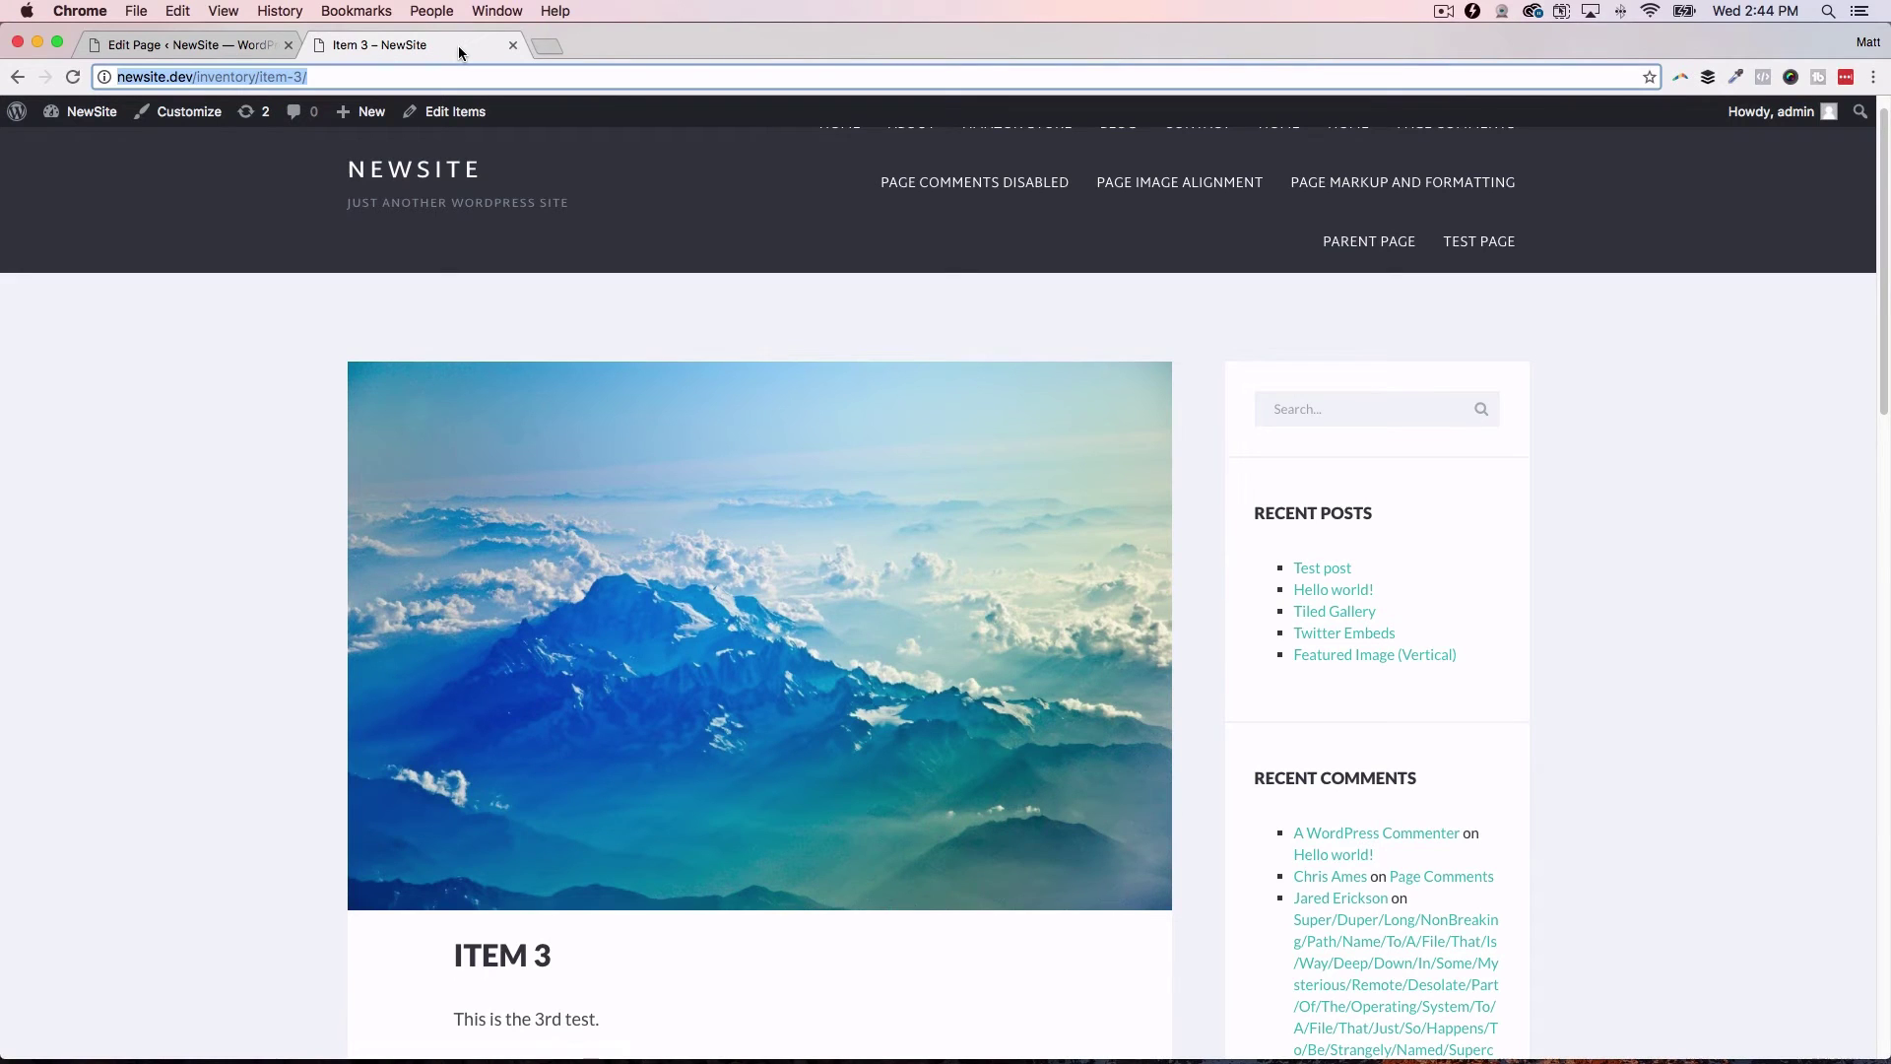
key(super+r)
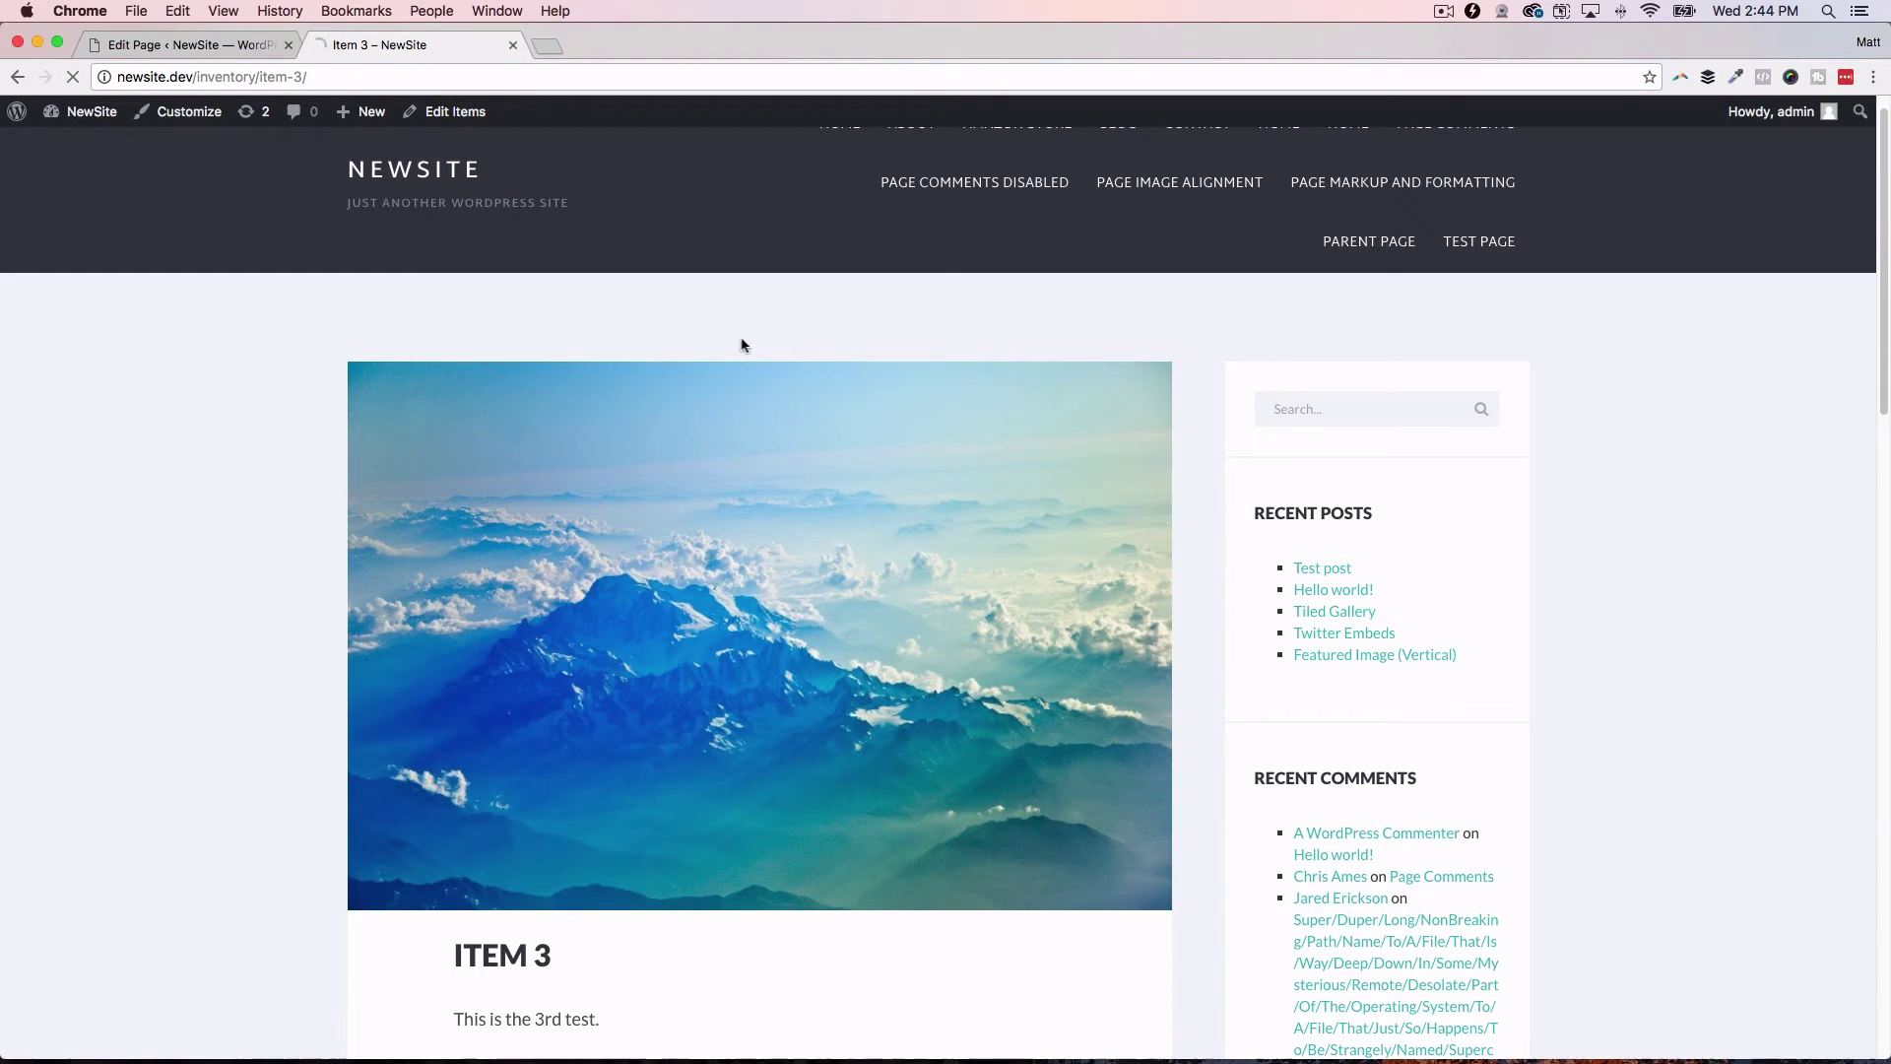
click(513, 45)
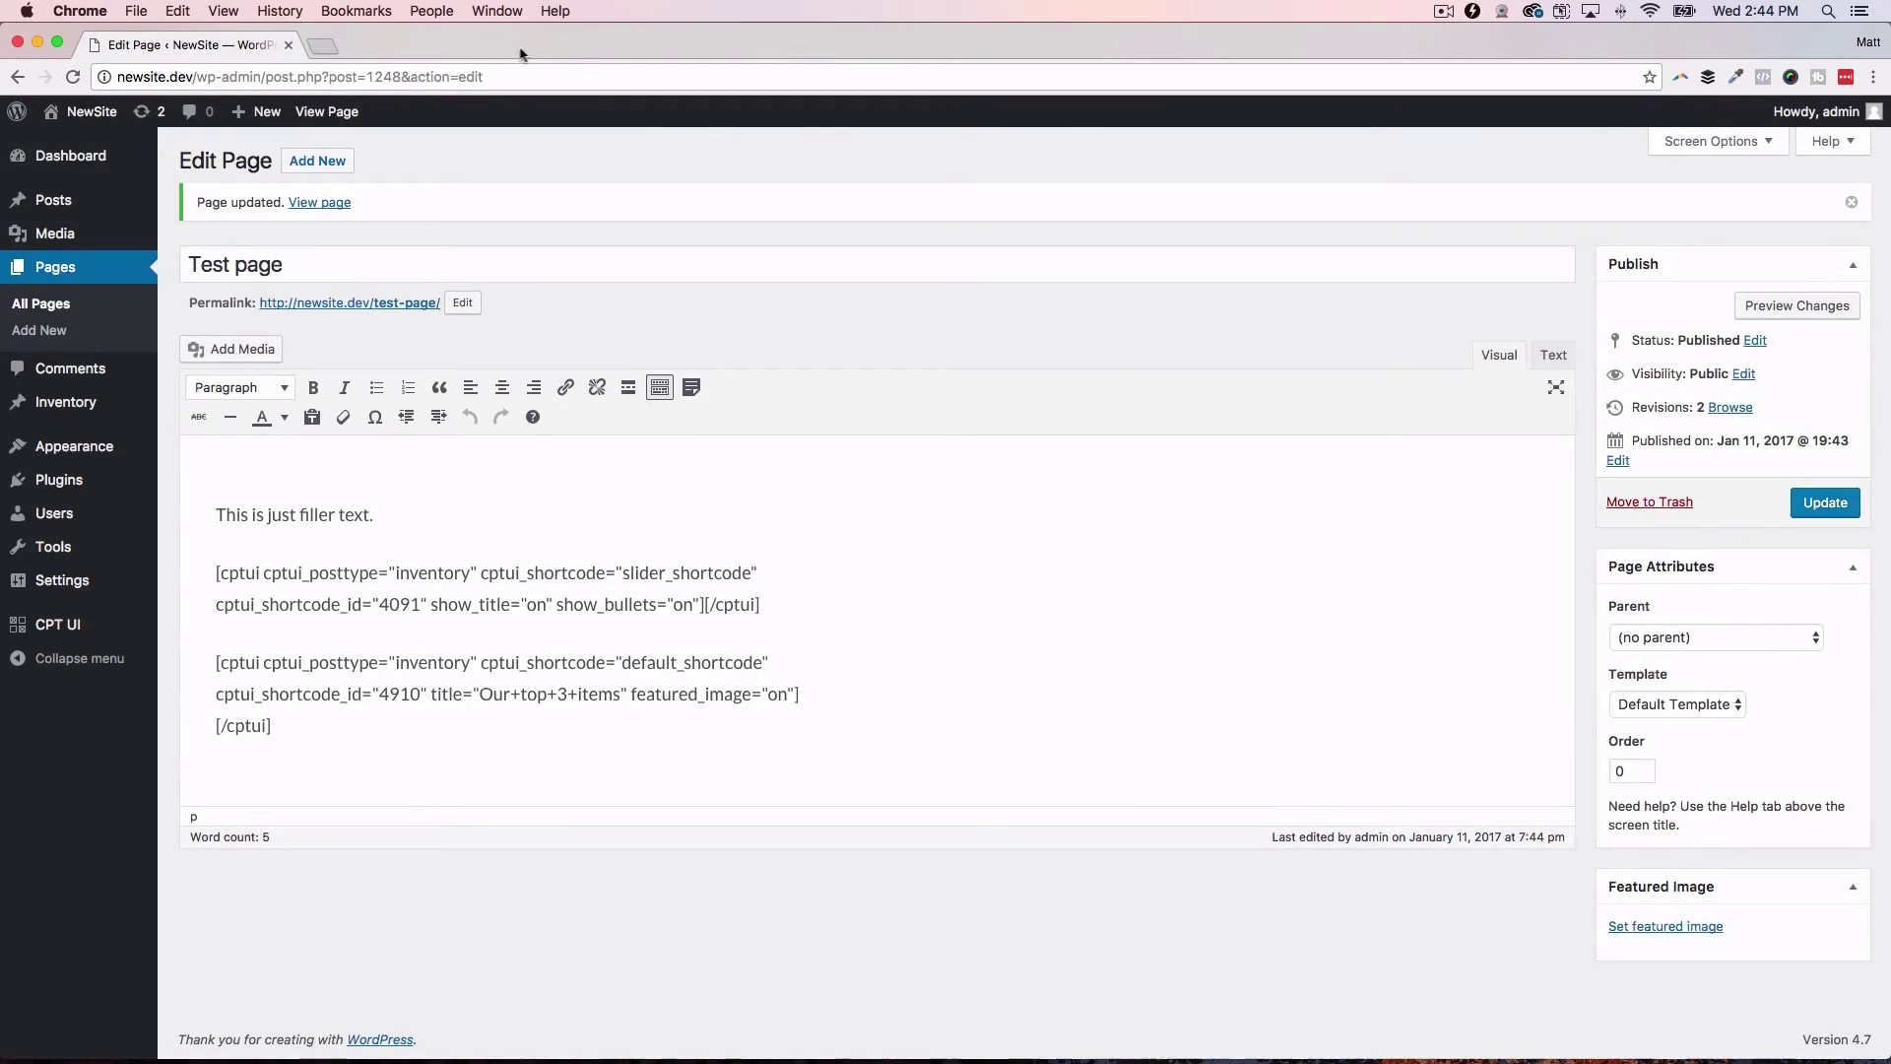
Step: Open the live Test page in a new tab and advance the slider to the next item
super+click(410, 306)
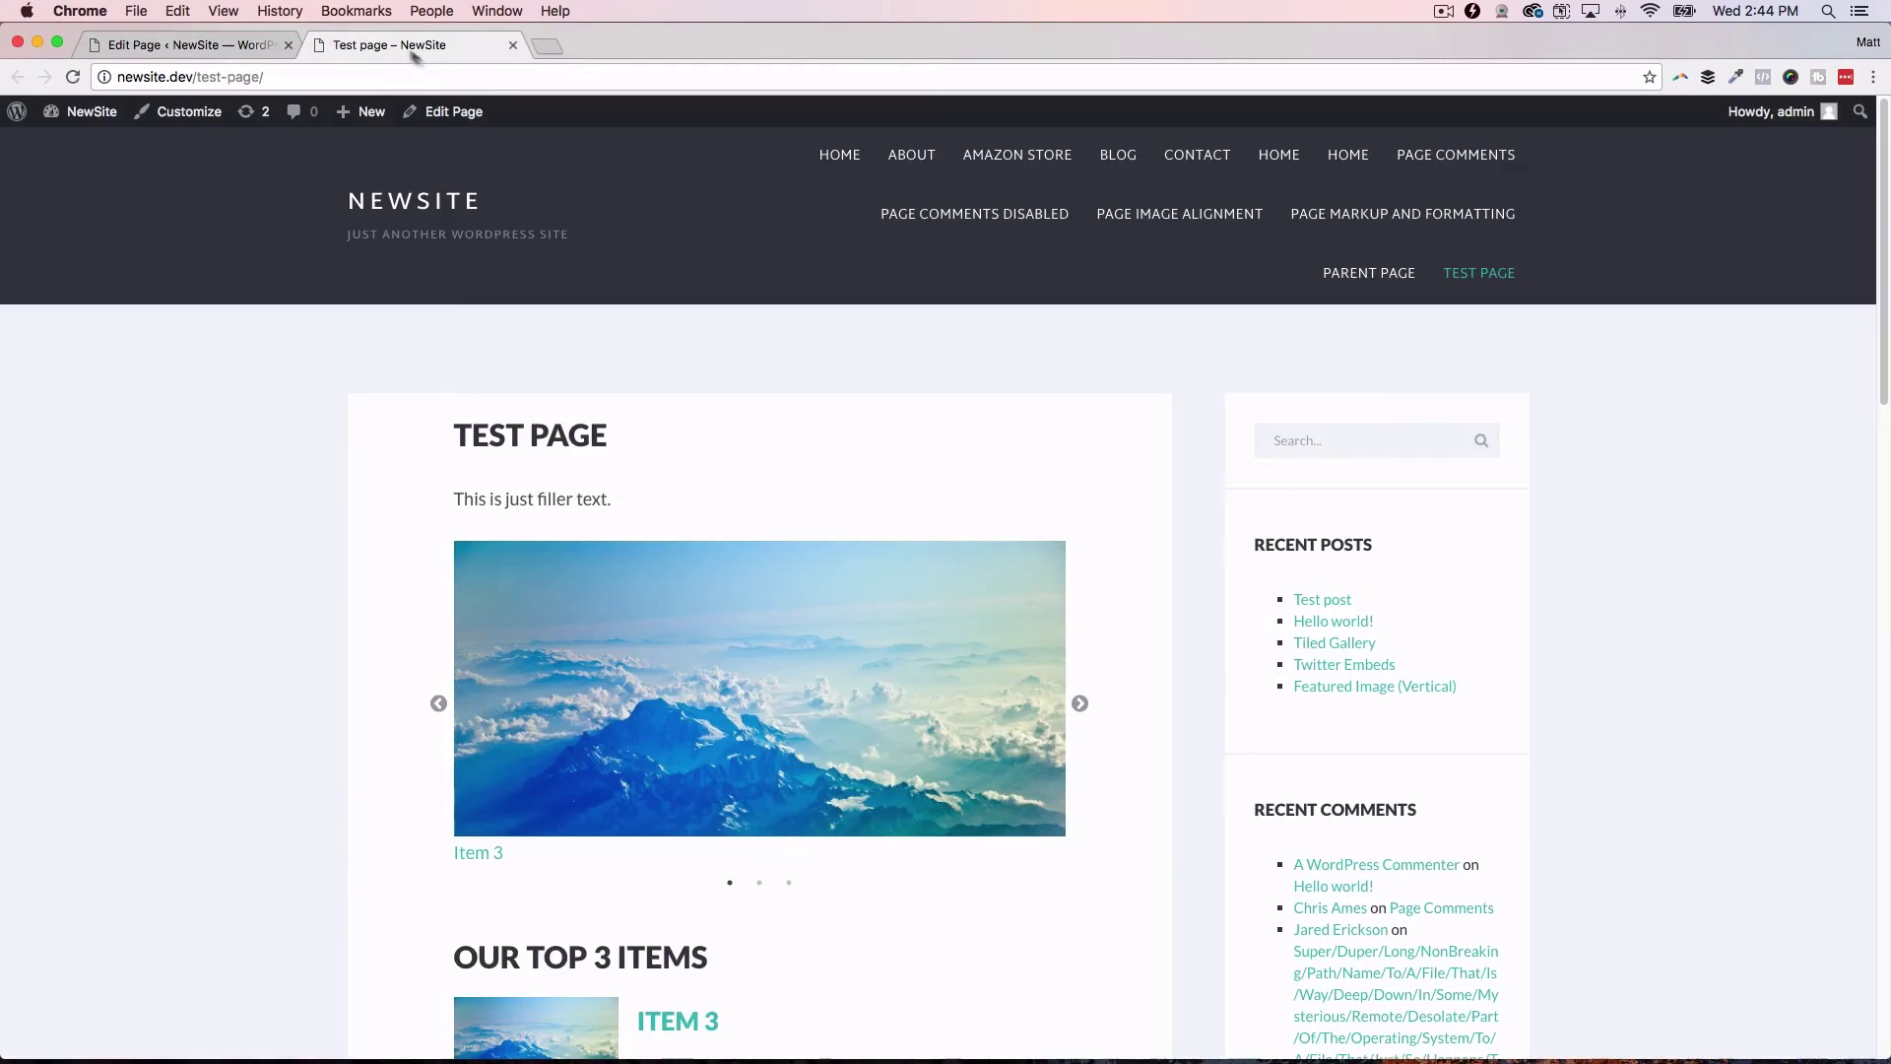
click(413, 47)
scroll(753, 409, down, 1)
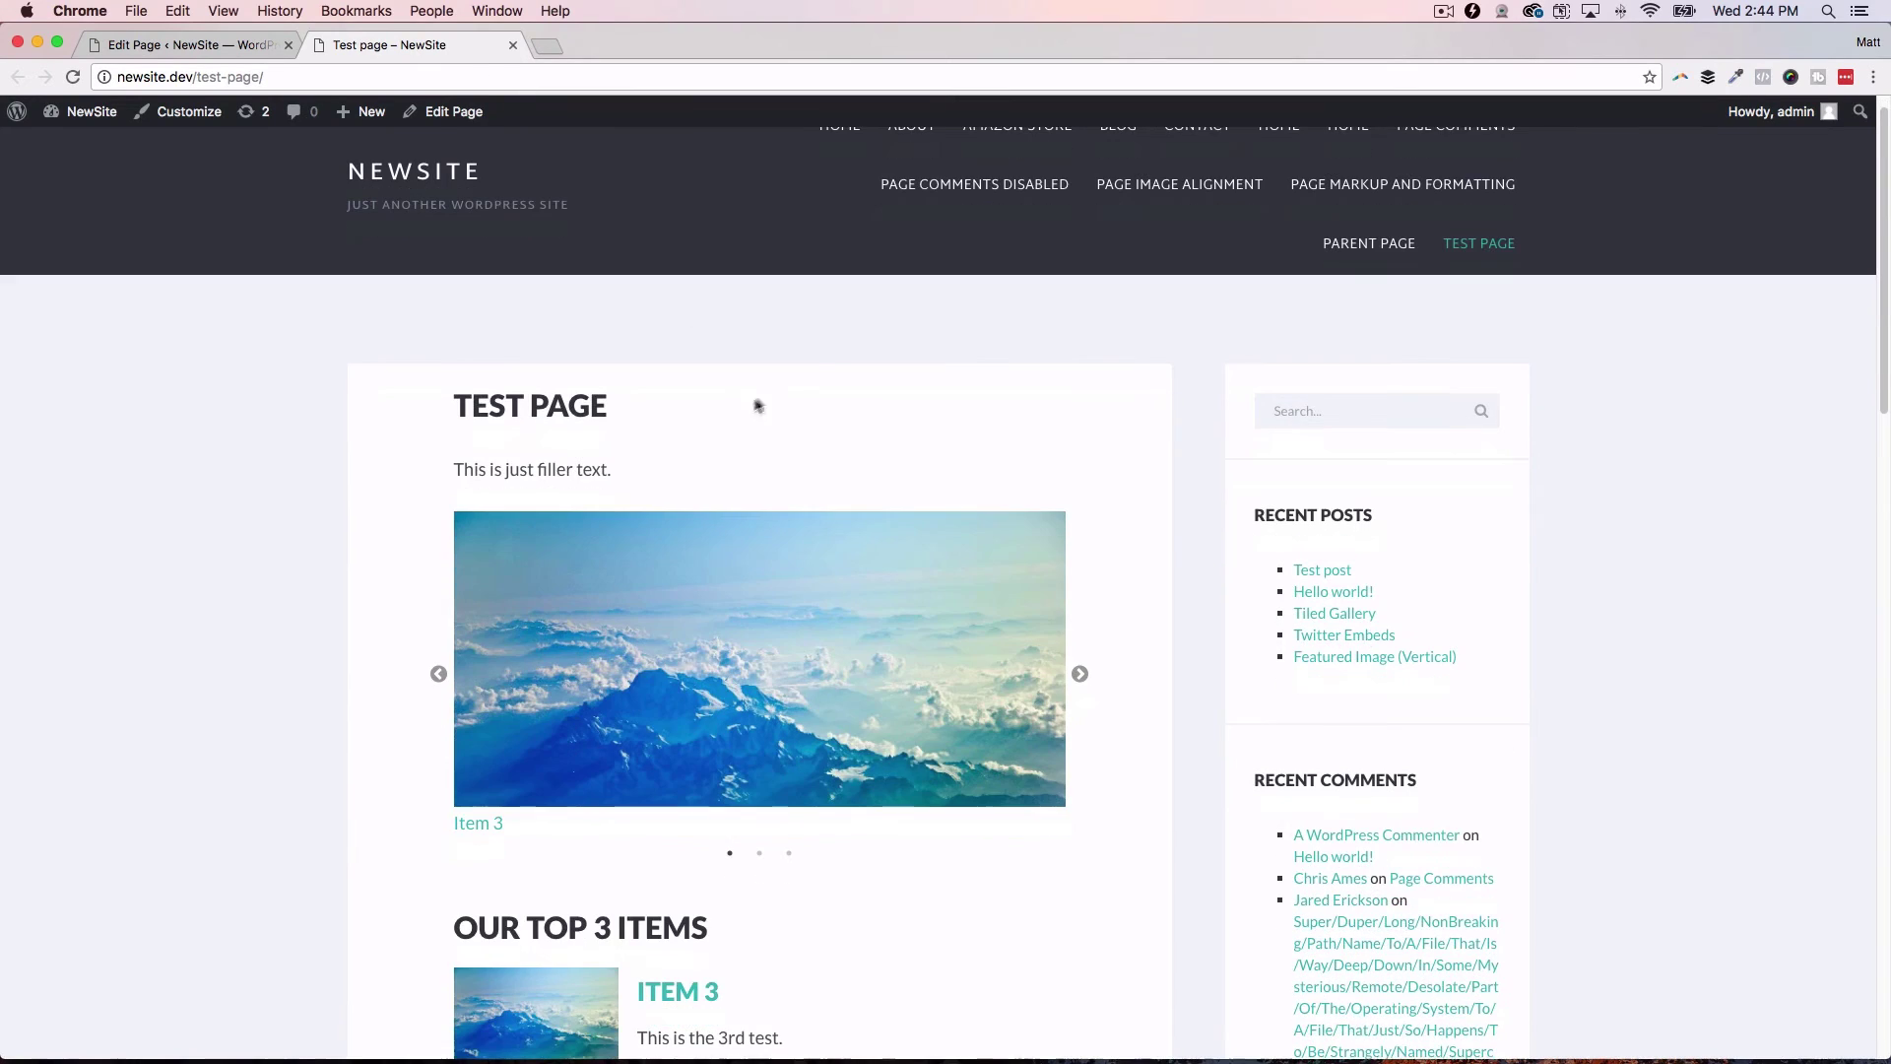
click(1079, 676)
click(245, 47)
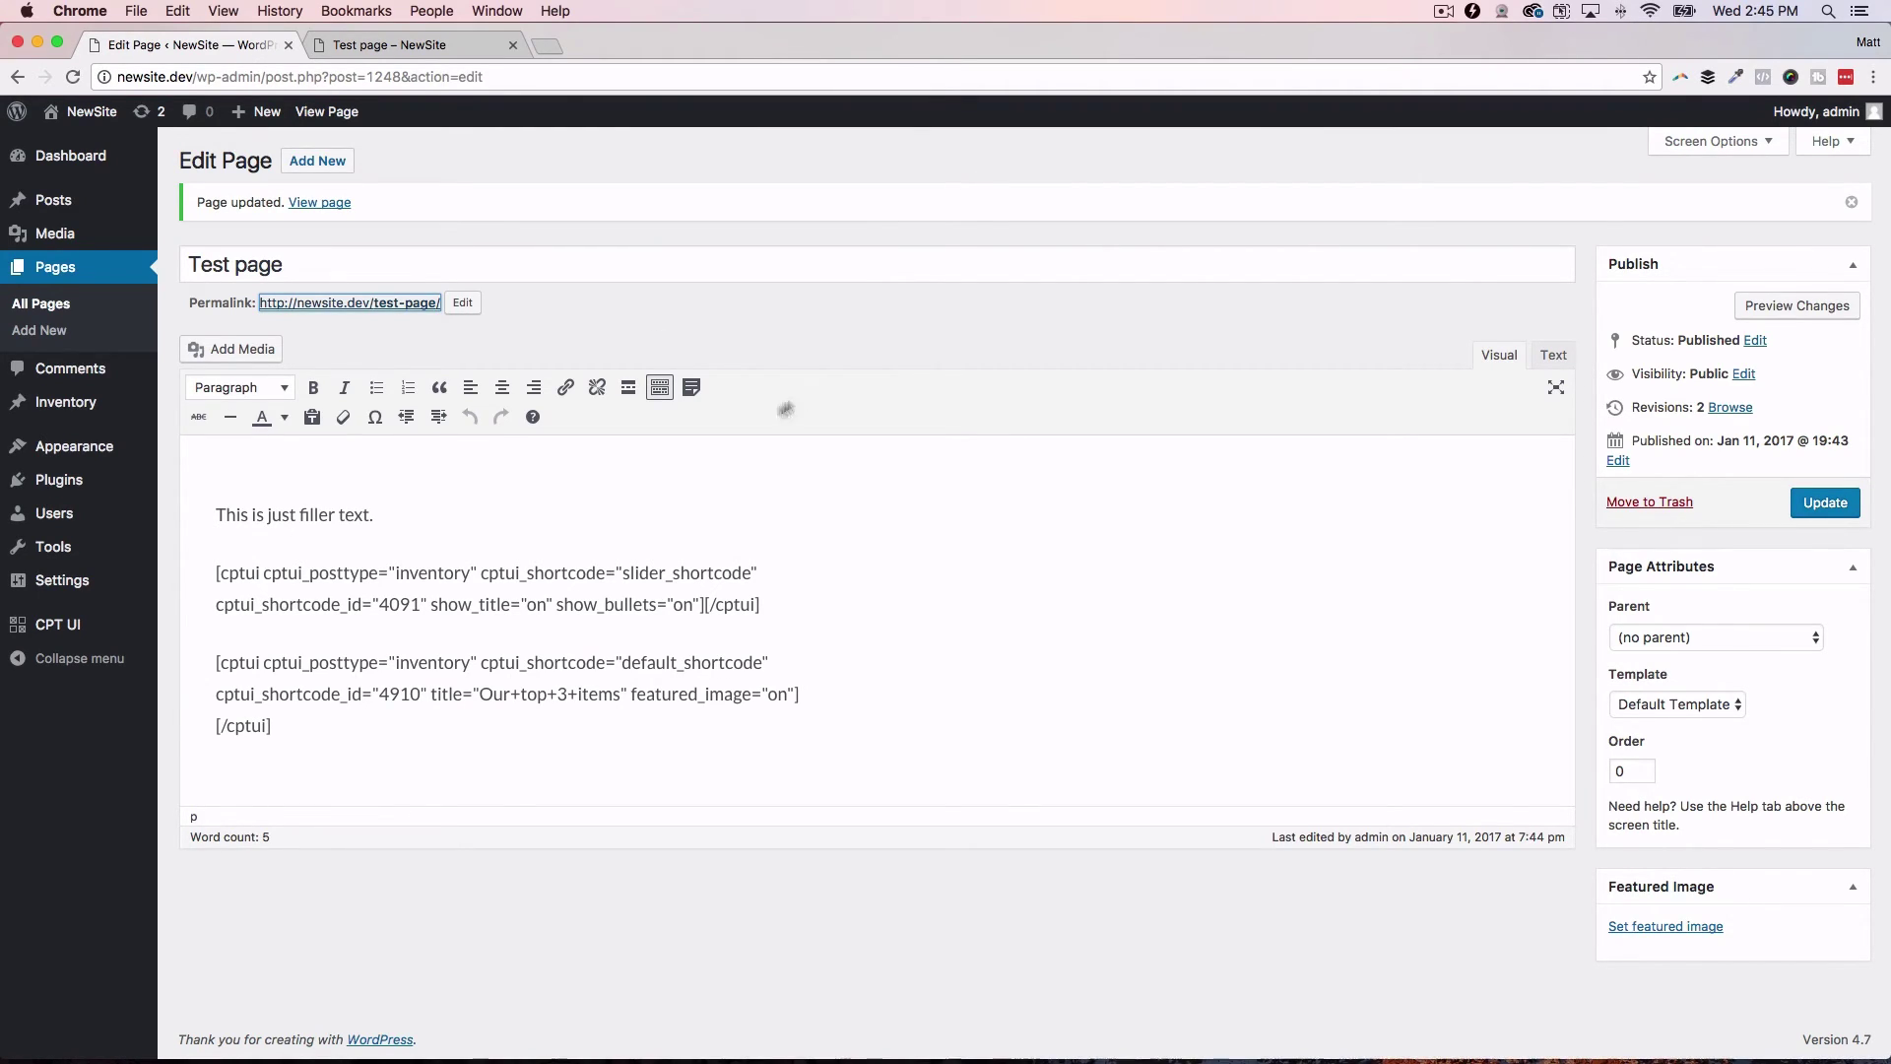
Step: Select the filler text line and open the CPTUI post type dropdown to view the available types
triple_click(296, 514)
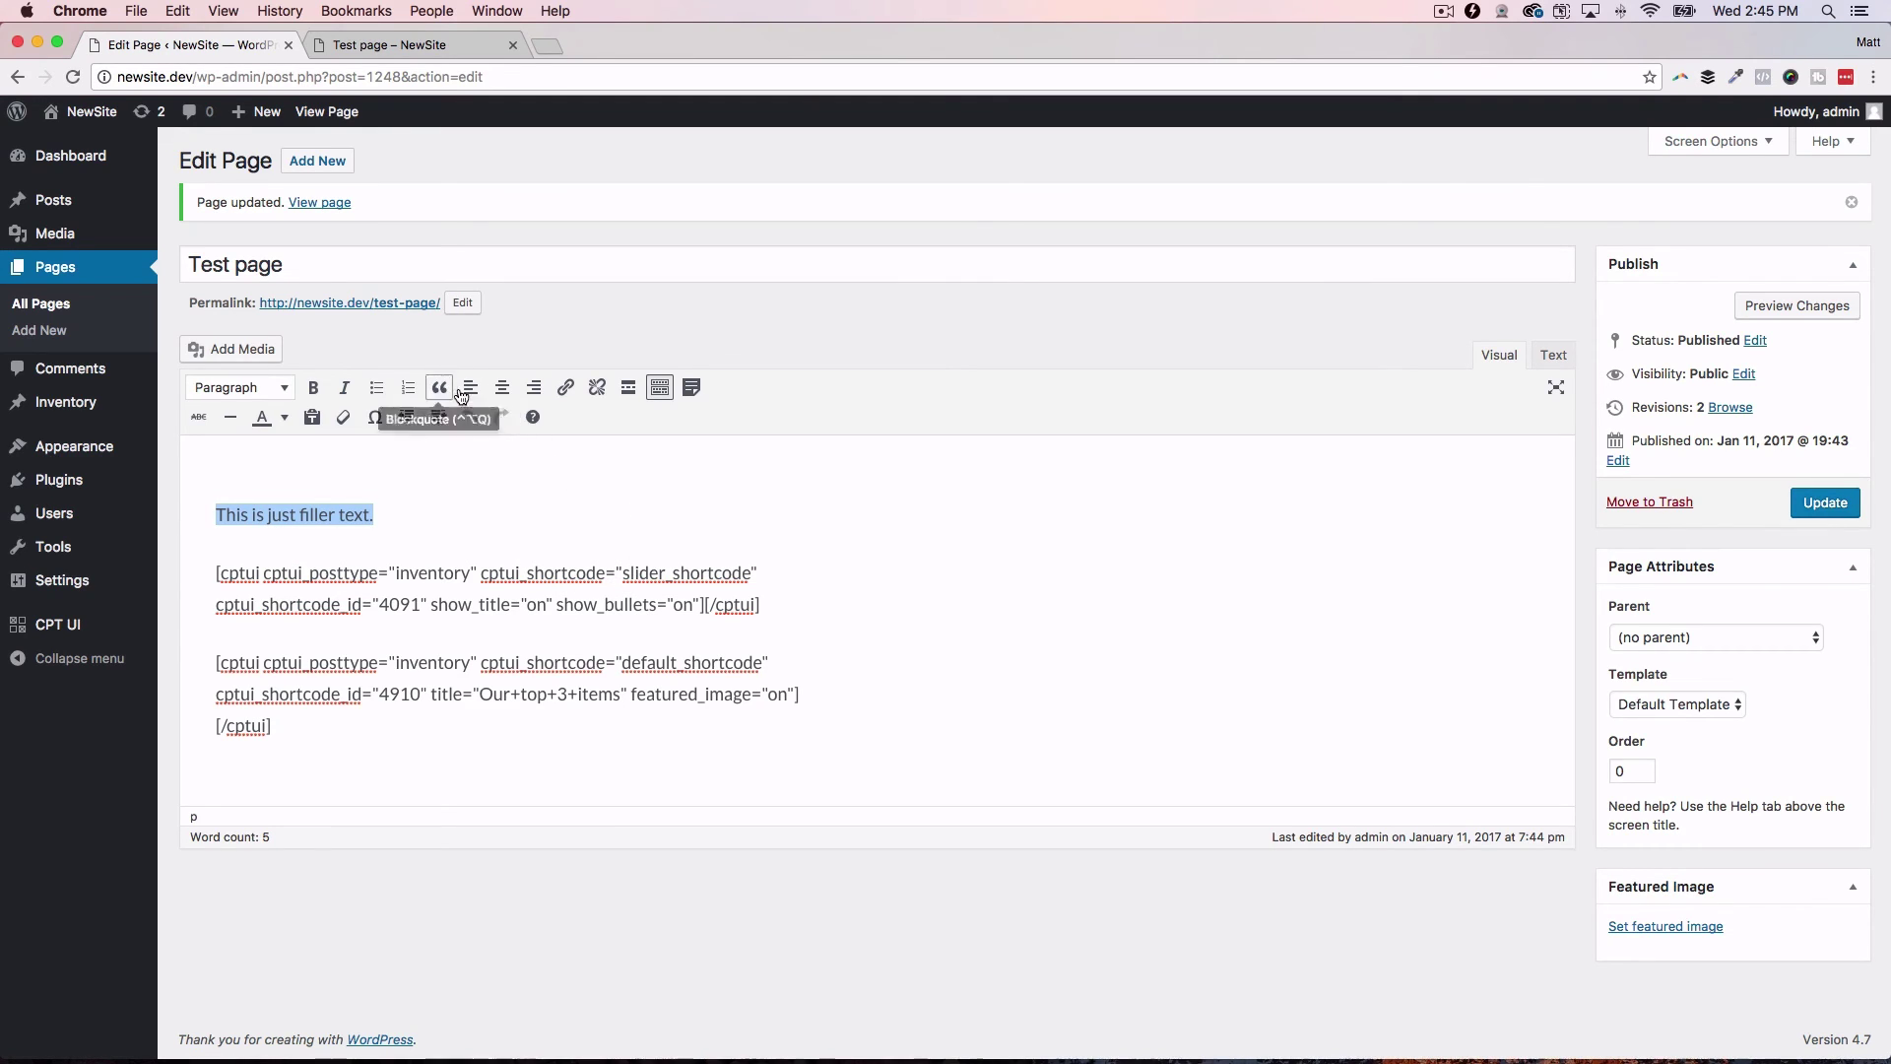
click(693, 387)
click(650, 368)
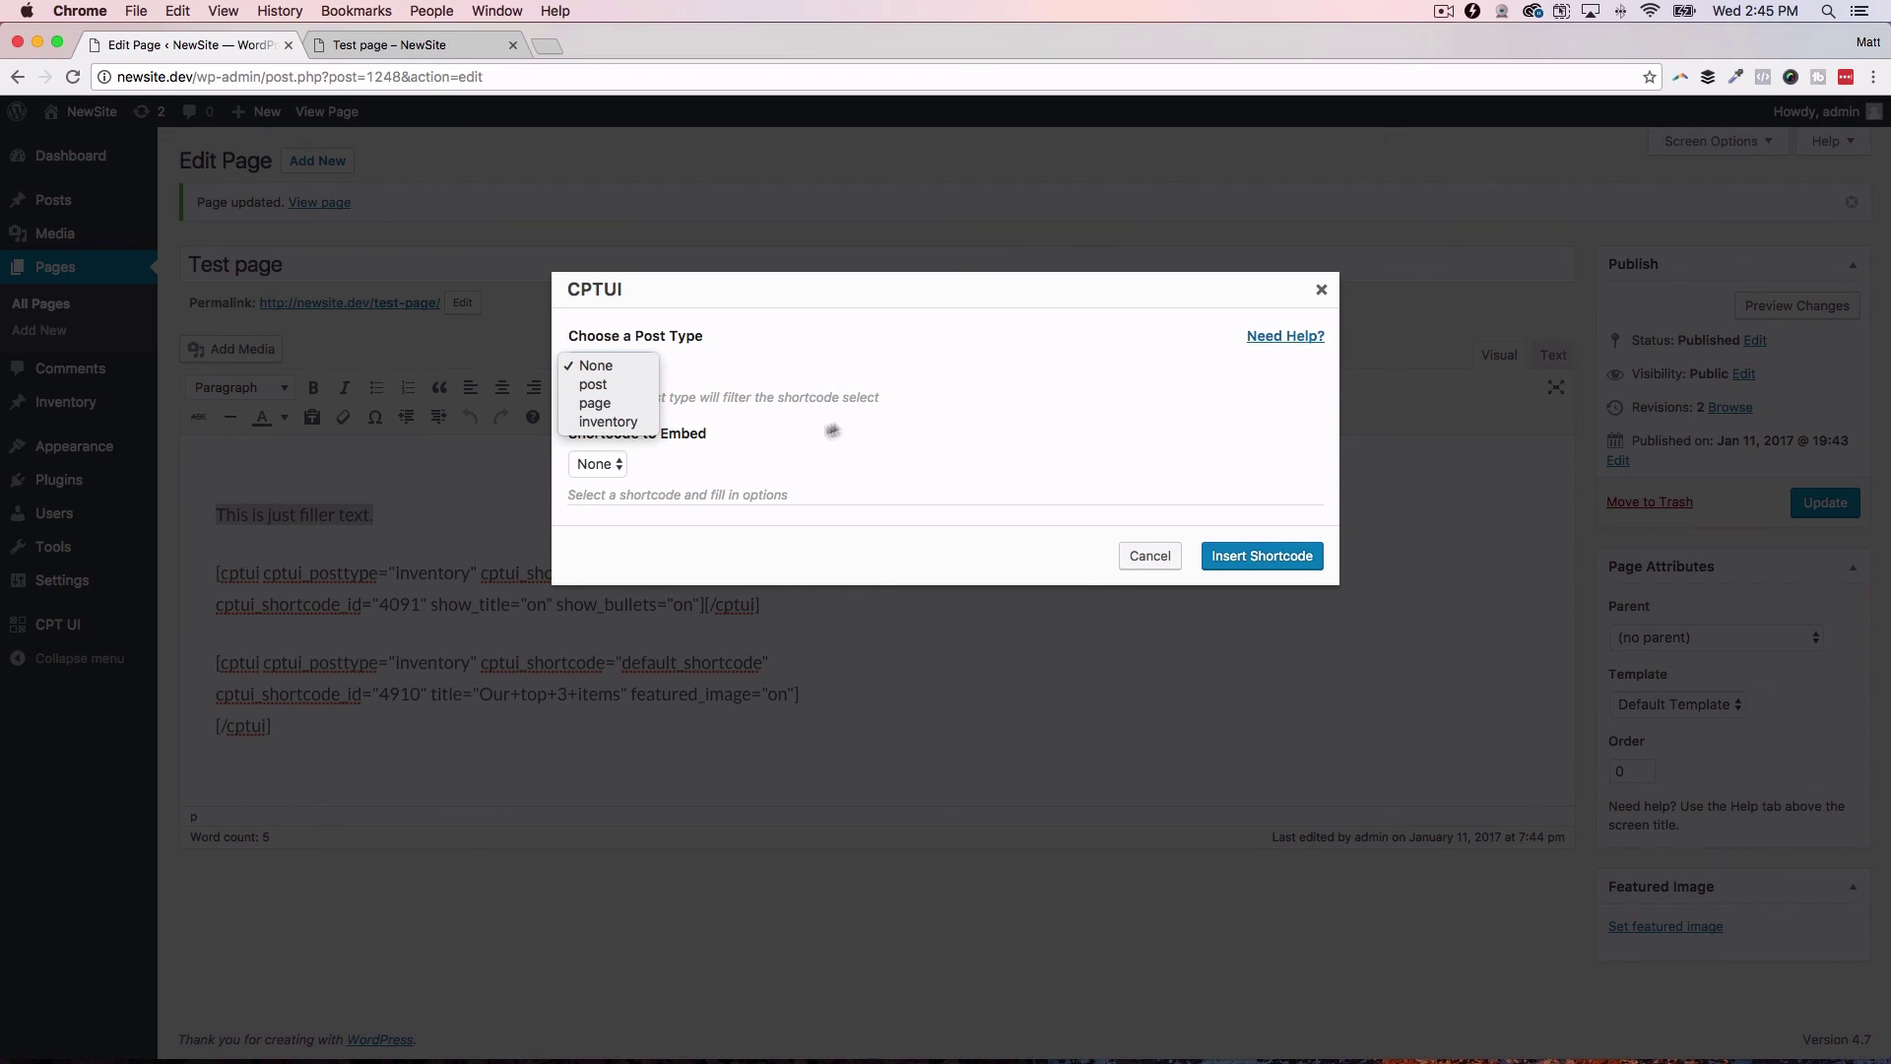
click(850, 423)
click(642, 367)
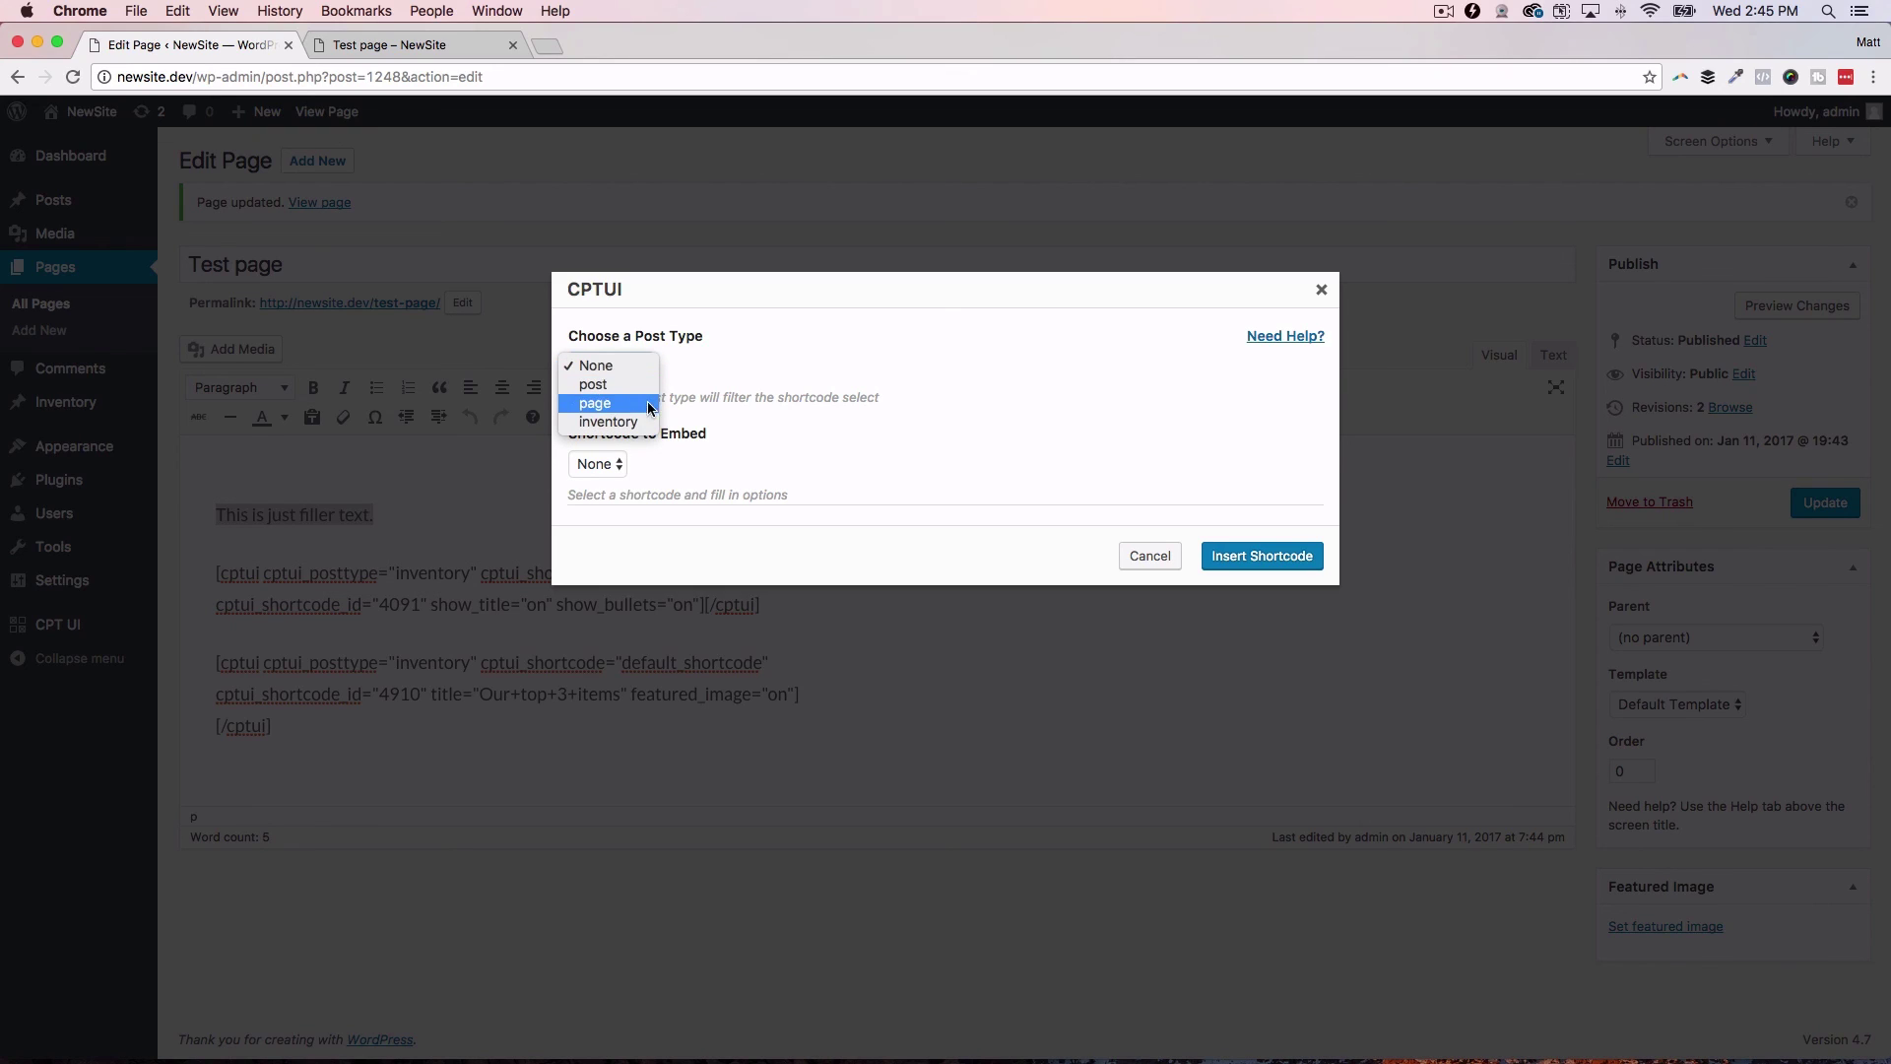
click(853, 406)
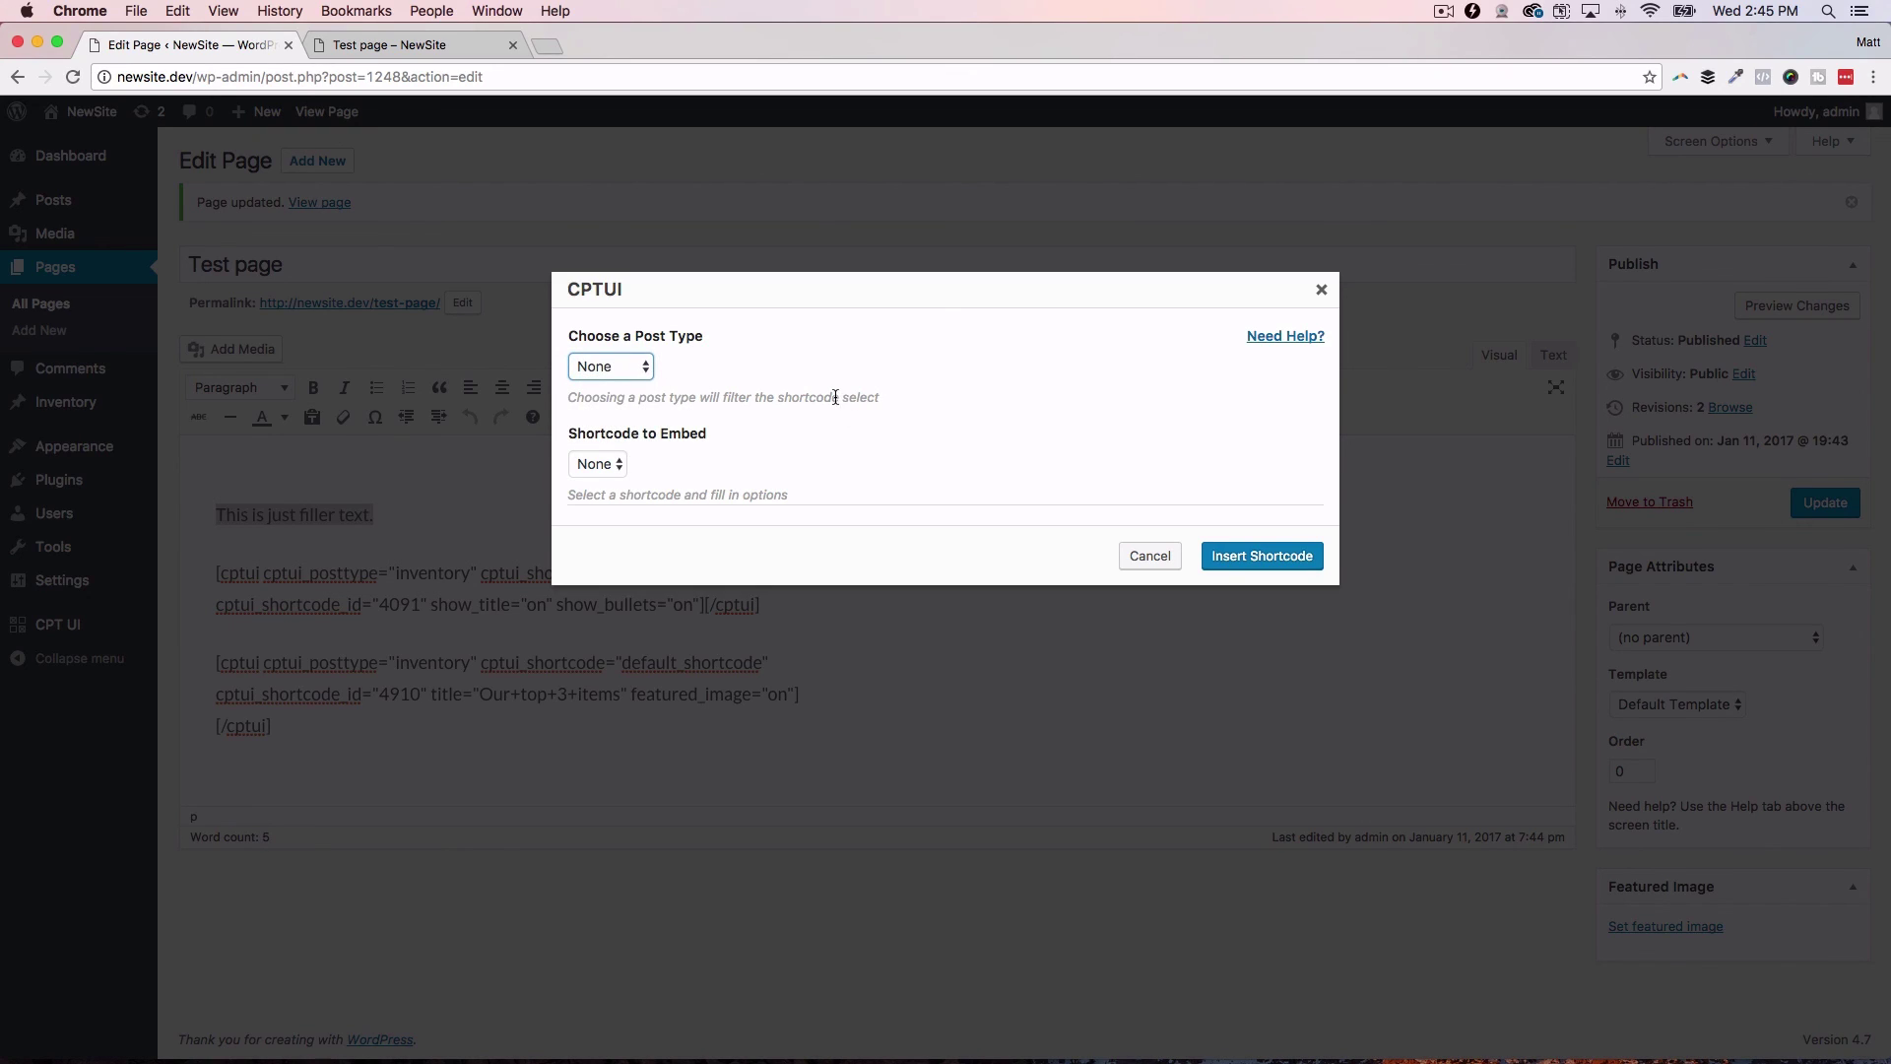